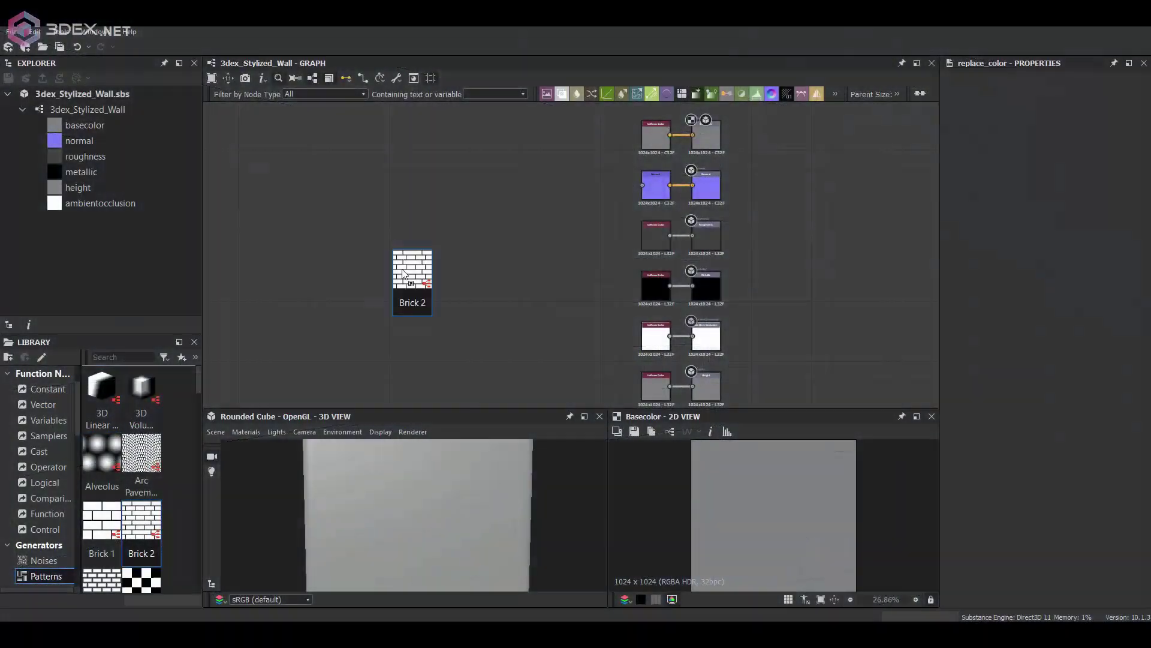
# Step: Place a Brick 2 pattern in the graph and feed it into a new Flood Fill node
pyautogui.moveTo(403, 274); pyautogui.dragTo(404, 275)
pyautogui.scroll(6, 404, 275)
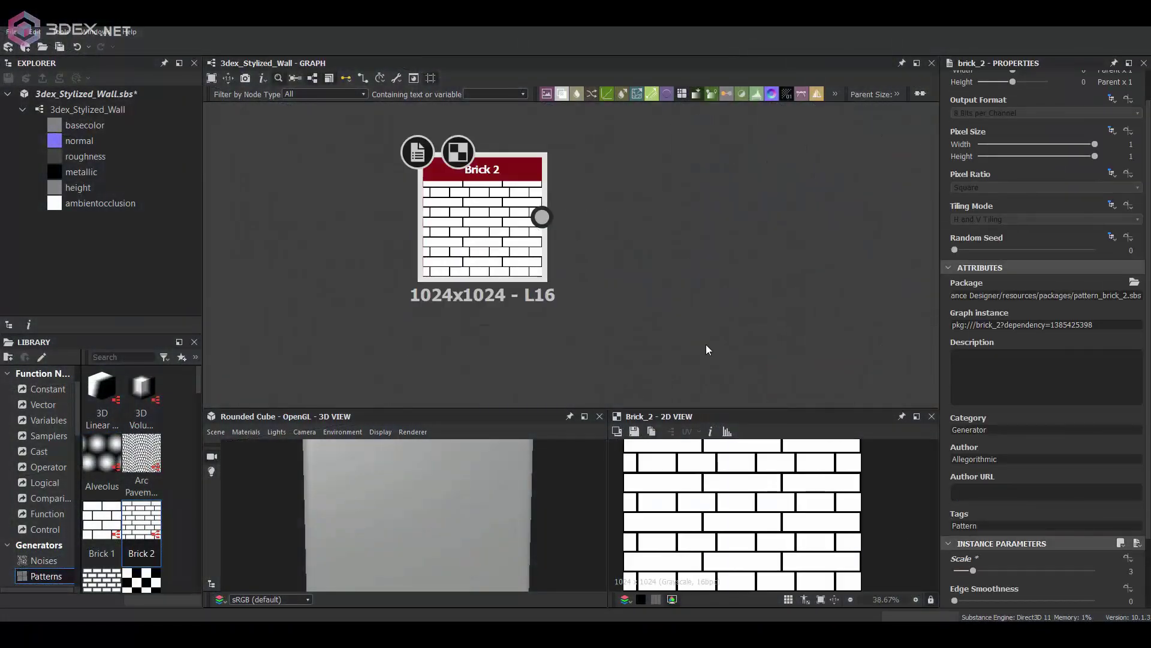
pyautogui.moveTo(707, 345); pyautogui.dragTo(711, 374, button='middle')
pyautogui.press('space')
pyautogui.write('flo')
pyautogui.click(654, 220)
pyautogui.moveTo(547, 246); pyautogui.dragTo(601, 161)
pyautogui.scroll(-1, 1013, 468)
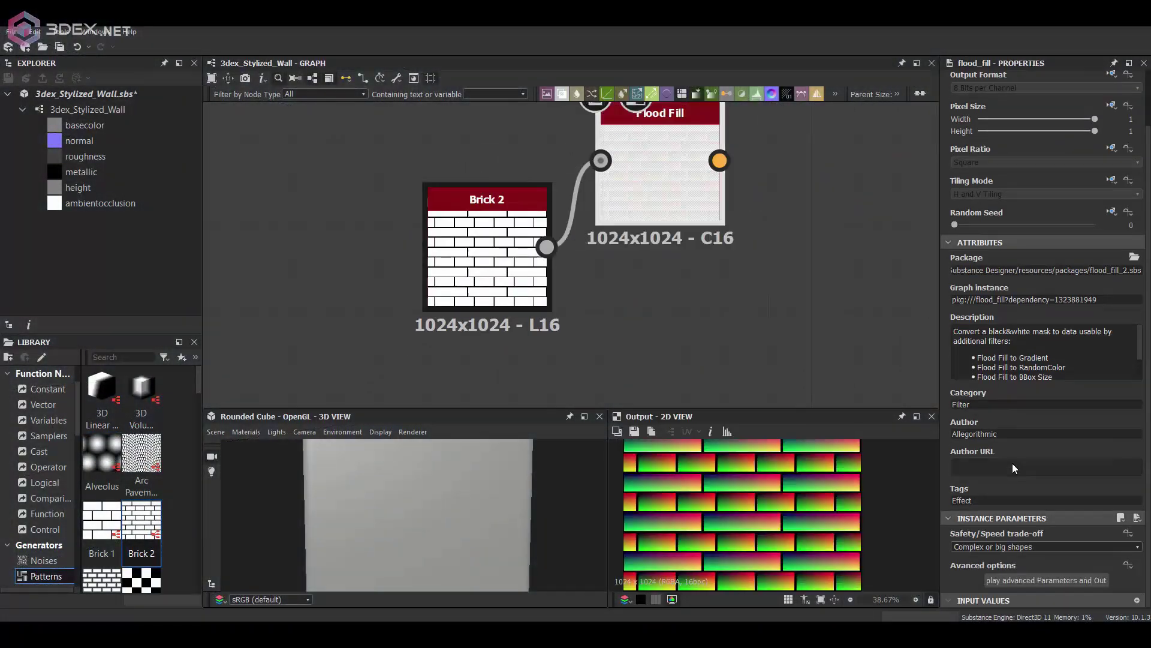
pyautogui.scroll(-2, 765, 194)
# Step: Add a Flood Fill to Gradient node fed by the Flood Fill and set its angle variation to 0.35
pyautogui.moveTo(765, 195); pyautogui.dragTo(634, 264, button='middle')
pyautogui.press('space')
pyautogui.write('flo')
pyautogui.click(743, 307)
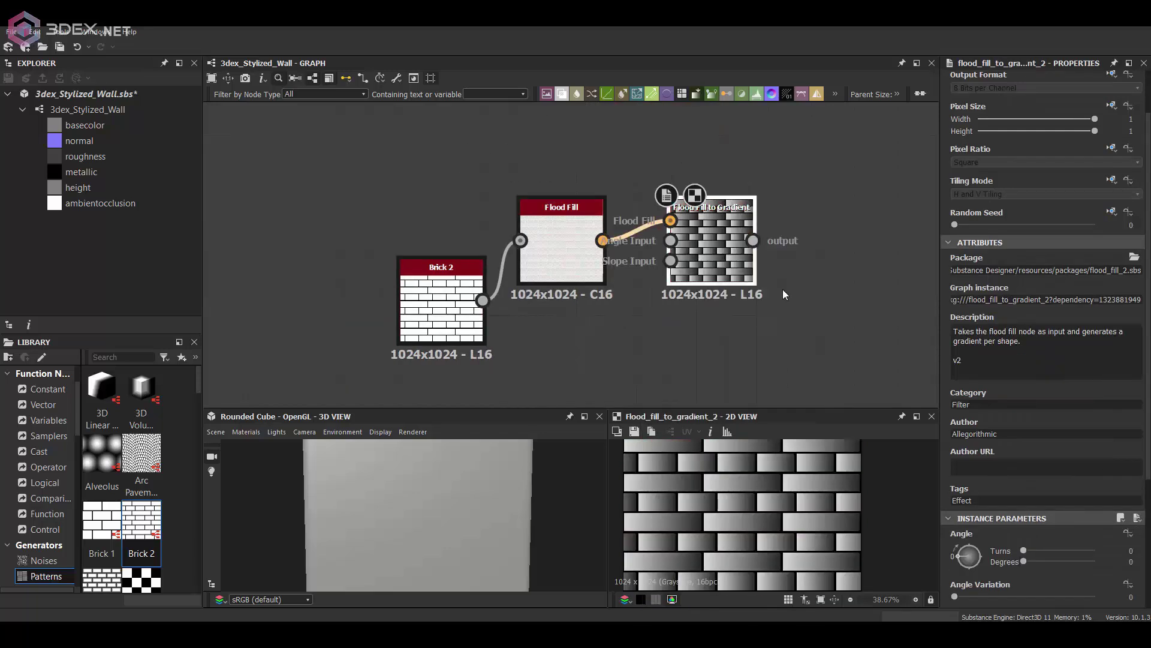
pyautogui.scroll(-4, 1019, 468)
pyautogui.moveTo(955, 411); pyautogui.dragTo(1001, 411)
# Step: Duplicate the Flood Fill to Gradient node, place the copy above the original, and set the copy's angle variation to 0.85
pyautogui.moveTo(745, 289); pyautogui.dragTo(696, 318, button='middle')
pyautogui.hotkey('ctrl', 'd')
pyautogui.moveTo(576, 268); pyautogui.dragTo(698, 193)
pyautogui.moveTo(1002, 411); pyautogui.dragTo(1073, 411)
pyautogui.moveTo(706, 197); pyautogui.dragTo(676, 197)
pyautogui.moveTo(676, 198); pyautogui.dragTo(643, 209, button='middle')
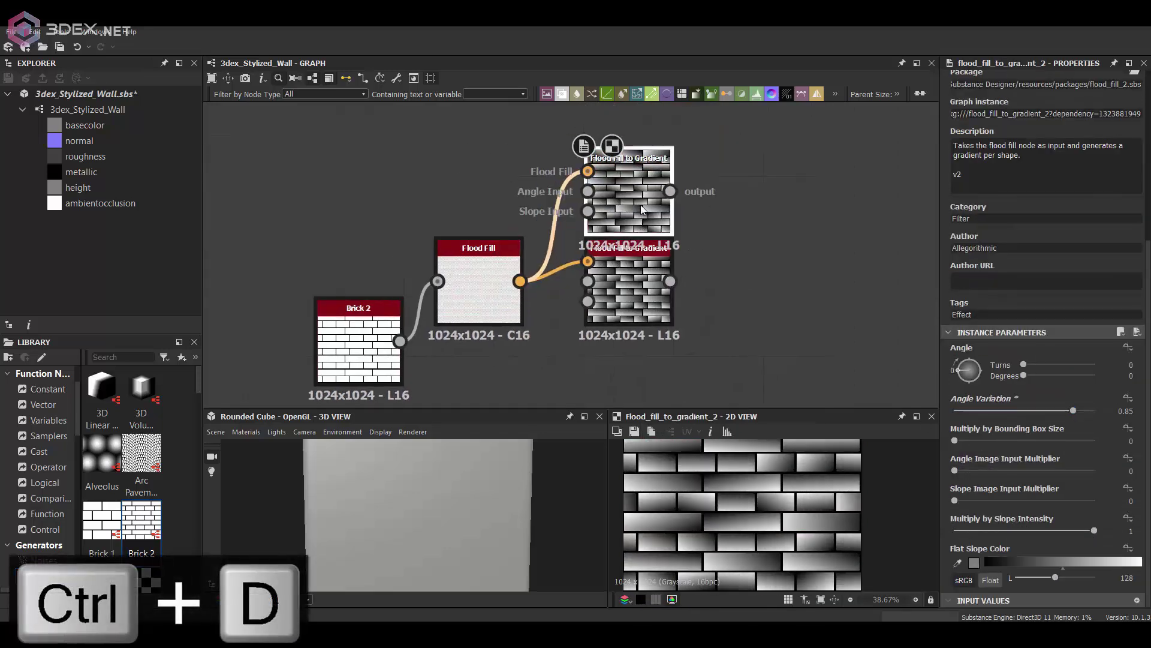
pyautogui.moveTo(642, 209); pyautogui.dragTo(642, 191)
# Step: Set the slope image input multiplier to about 0.7 on the upper gradient node and 0.59 on the lower one
pyautogui.moveTo(954, 500); pyautogui.dragTo(1055, 491)
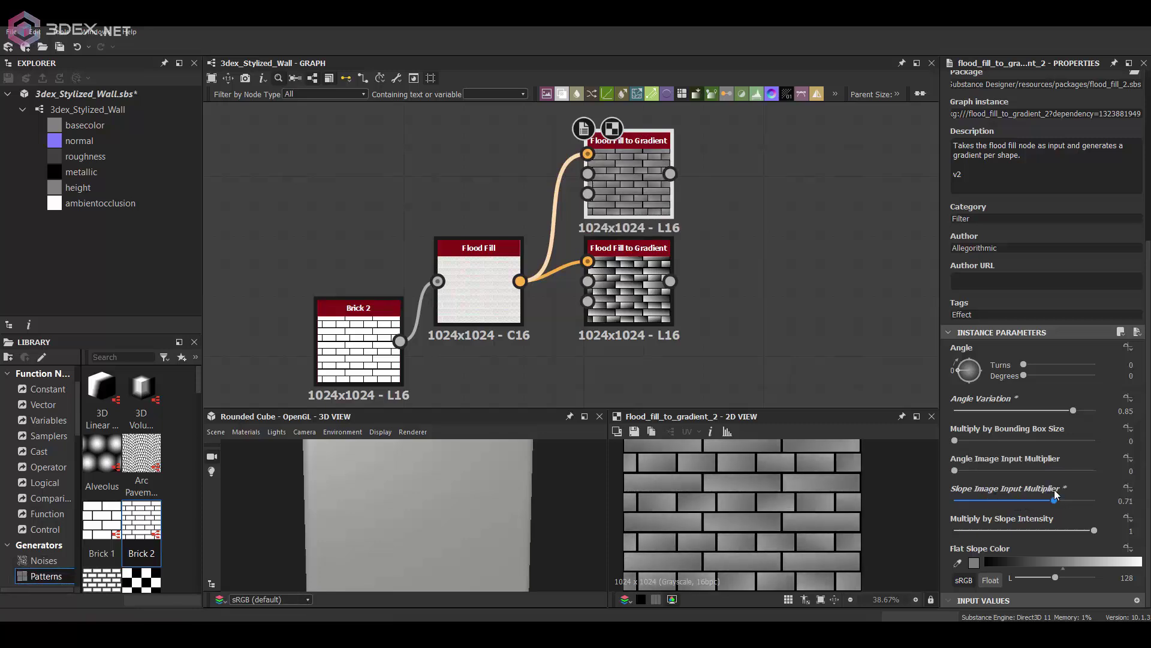
pyautogui.doubleClick(653, 281)
pyautogui.moveTo(982, 500); pyautogui.dragTo(1037, 496)
# Step: Combine the two gradient nodes in a new Blend, with the upper one as foreground and Min (Darken) as blending mode
pyautogui.press('space')
pyautogui.write('bl')
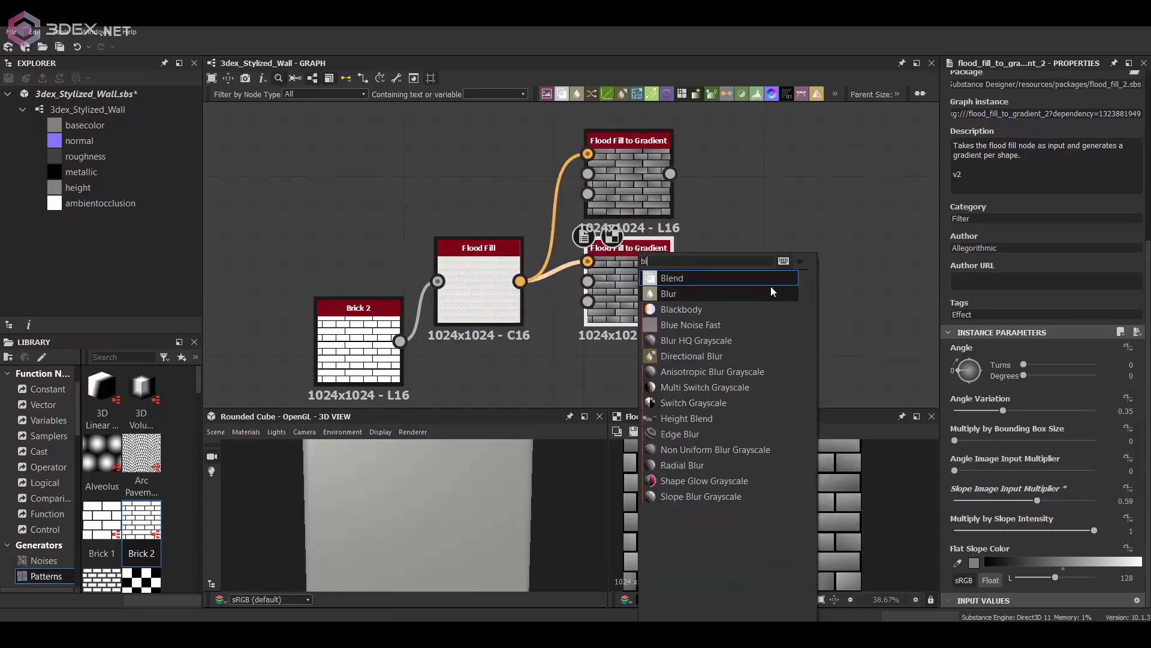
pyautogui.press('Return')
pyautogui.moveTo(670, 174); pyautogui.dragTo(737, 261)
pyautogui.doubleClick(796, 290)
pyautogui.click(992, 362)
pyautogui.click(984, 430)
pyautogui.scroll(1, 870, 342)
# Step: Set the lower gradient node's slope image input multiplier to 0.37
pyautogui.click(603, 285)
pyautogui.scroll(-3, 1007, 479)
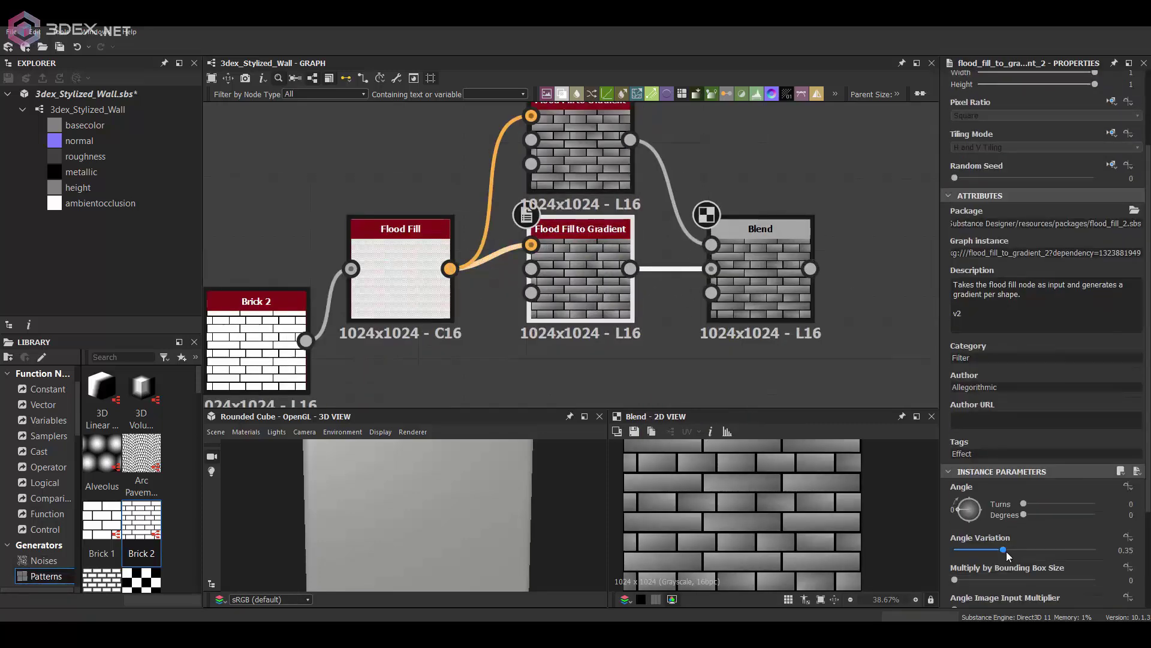
pyautogui.scroll(-3, 1009, 557)
pyautogui.moveTo(1037, 501); pyautogui.dragTo(1007, 500)
pyautogui.scroll(-1, 639, 174)
# Step: Duplicate the upper Flood Fill to Gradient node to make a third gradient branch
pyautogui.moveTo(639, 174); pyautogui.dragTo(652, 262, button='middle')
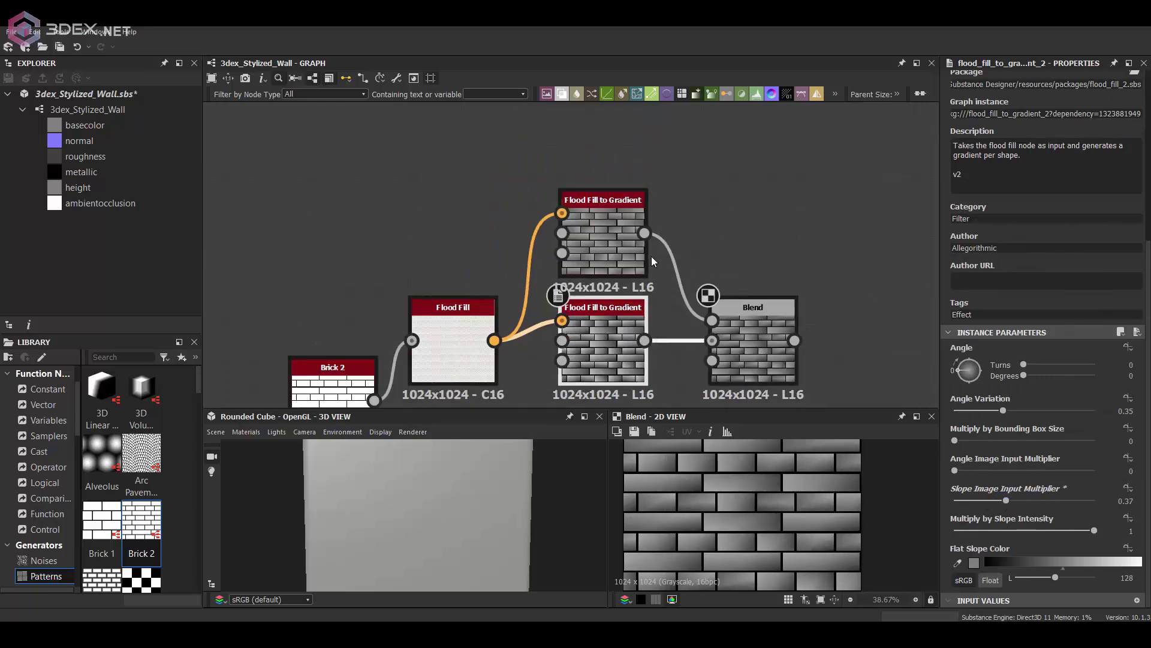
pyautogui.click(647, 262)
pyautogui.hotkey('ctrl', 'd')
# Step: Add a second Blend after the first, connect the third gradient node as its foreground, and use Min (Darken) mode
pyautogui.click(770, 335)
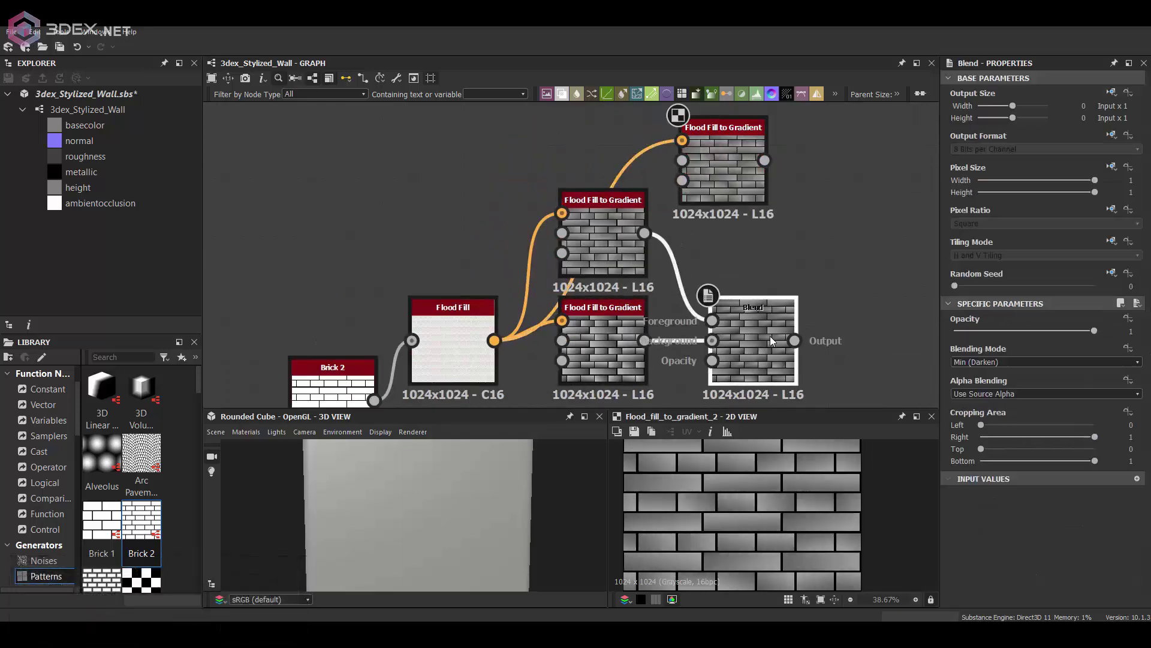
pyautogui.press('space')
pyautogui.write('blend')
pyautogui.press('Return')
pyautogui.scroll(-2, 772, 163)
pyautogui.moveTo(772, 164); pyautogui.dragTo(688, 272, button='middle')
pyautogui.moveTo(760, 201); pyautogui.dragTo(753, 318)
pyautogui.moveTo(683, 270); pyautogui.dragTo(722, 304)
pyautogui.click(989, 362)
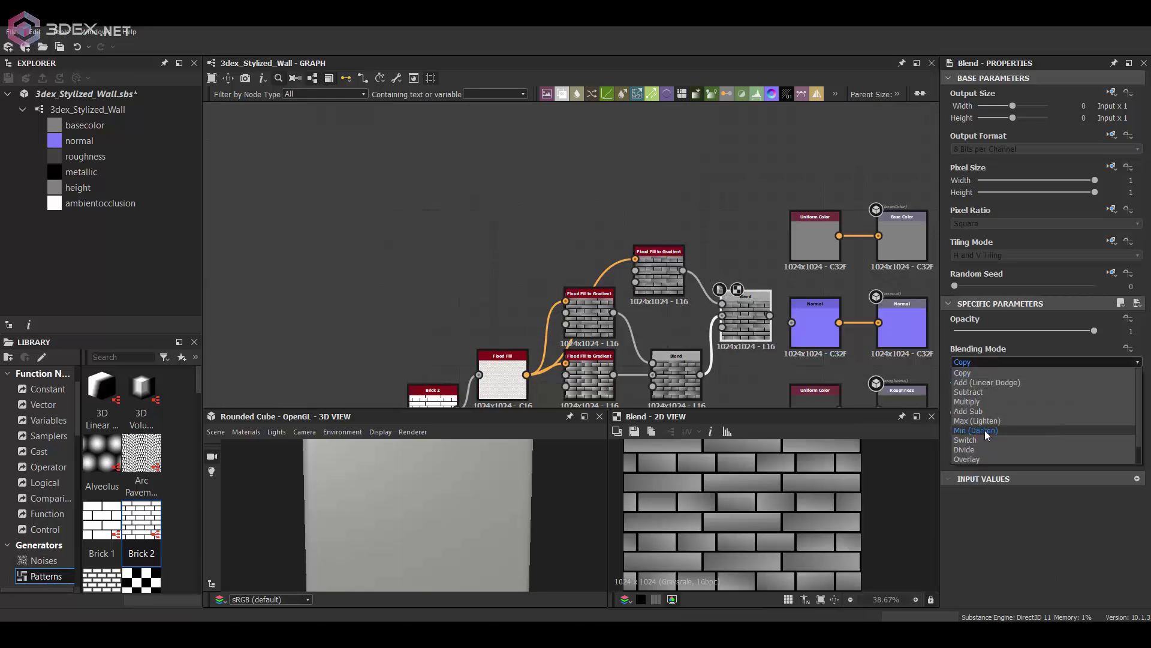
pyautogui.click(975, 430)
# Step: Set the third gradient node's slope image input multiplier to 0.88
pyautogui.scroll(4, 761, 315)
pyautogui.click(486, 198)
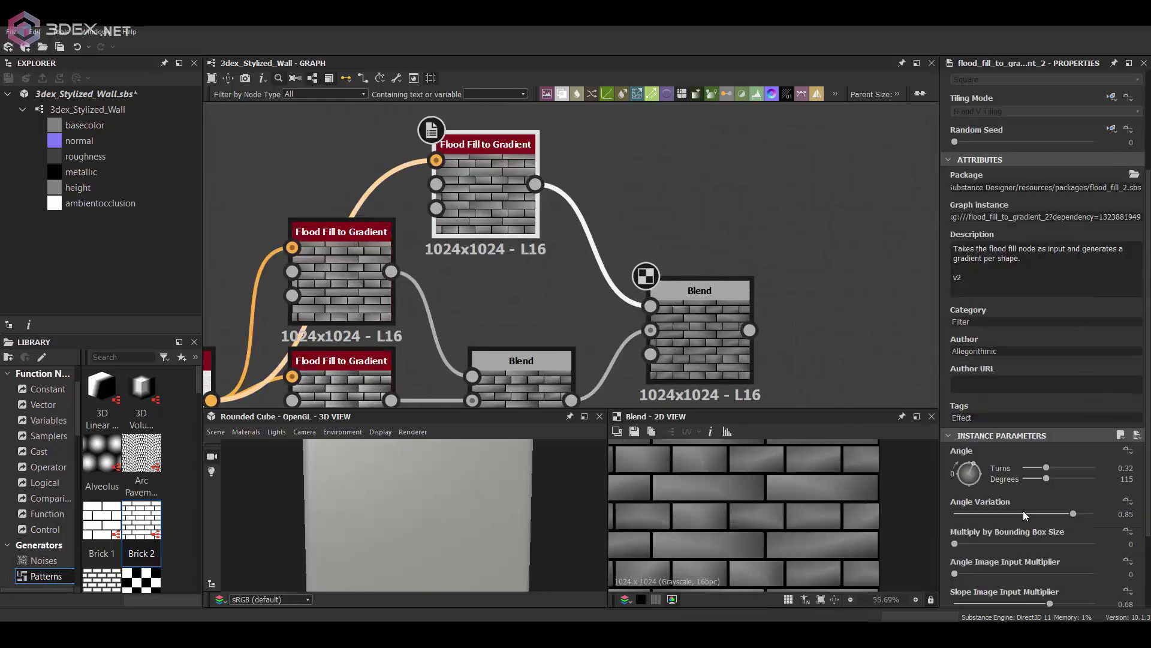
pyautogui.scroll(-1, 1022, 510)
pyautogui.moveTo(1049, 568); pyautogui.dragTo(1077, 567)
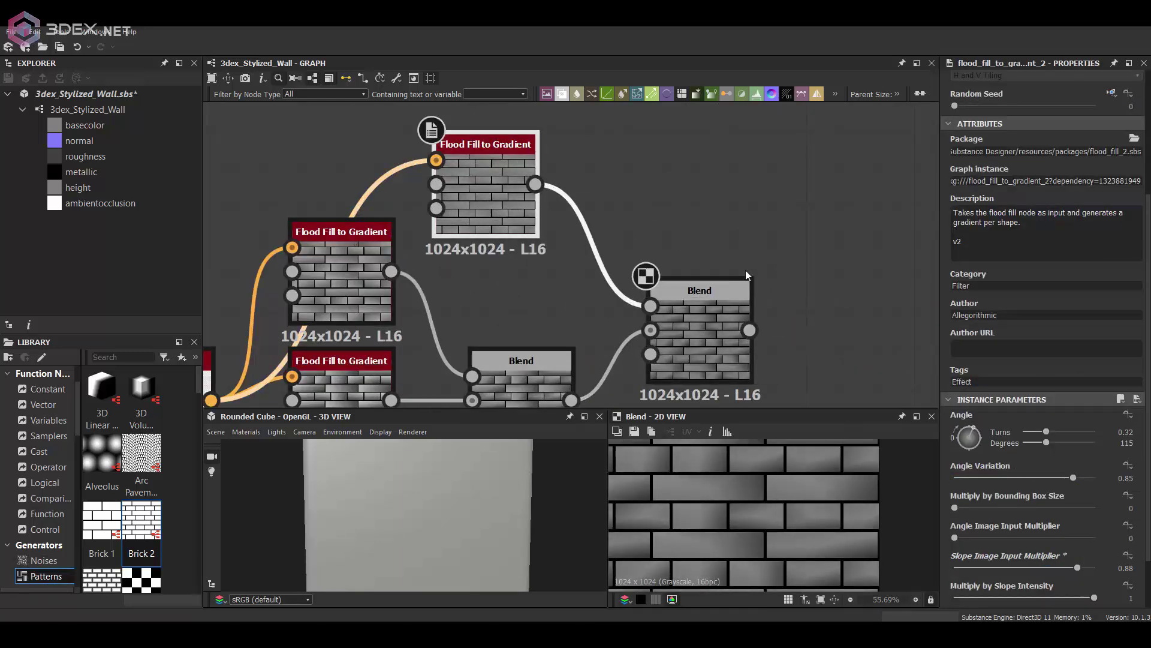
# Step: Add a Non Uniform Blur Grayscale node after the second Blend and set its intensity to 3.83
pyautogui.click(706, 324)
pyautogui.press('space')
pyautogui.write('blur')
pyautogui.click(807, 358)
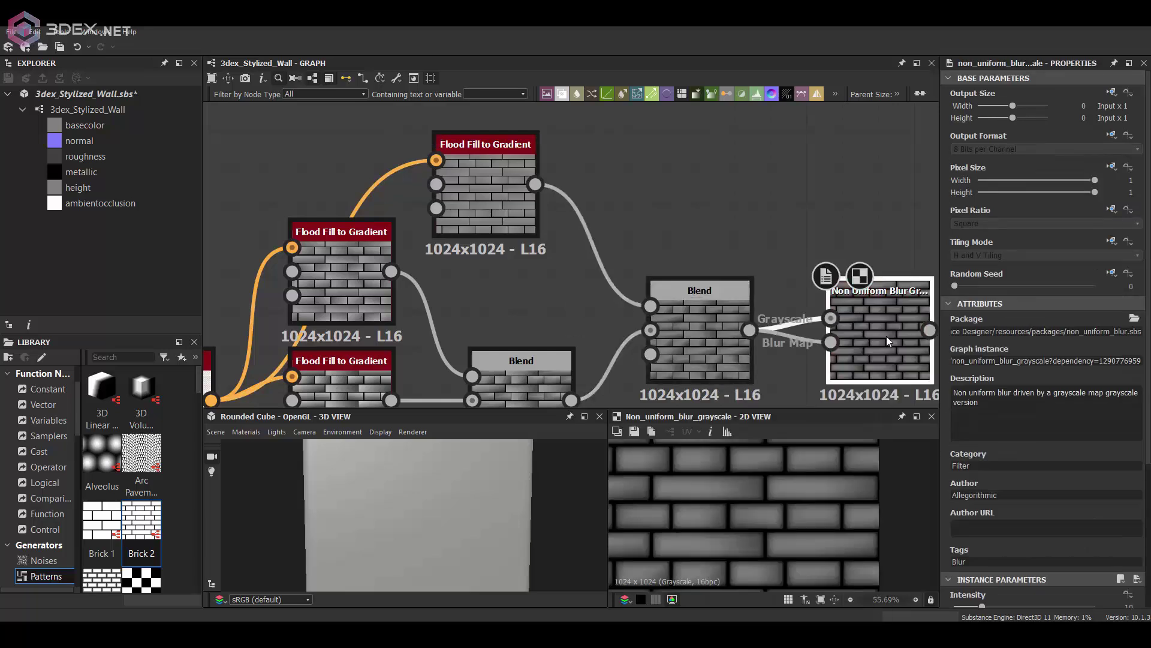
pyautogui.scroll(-3, 1046, 360)
pyautogui.moveTo(982, 498); pyautogui.dragTo(965, 498)
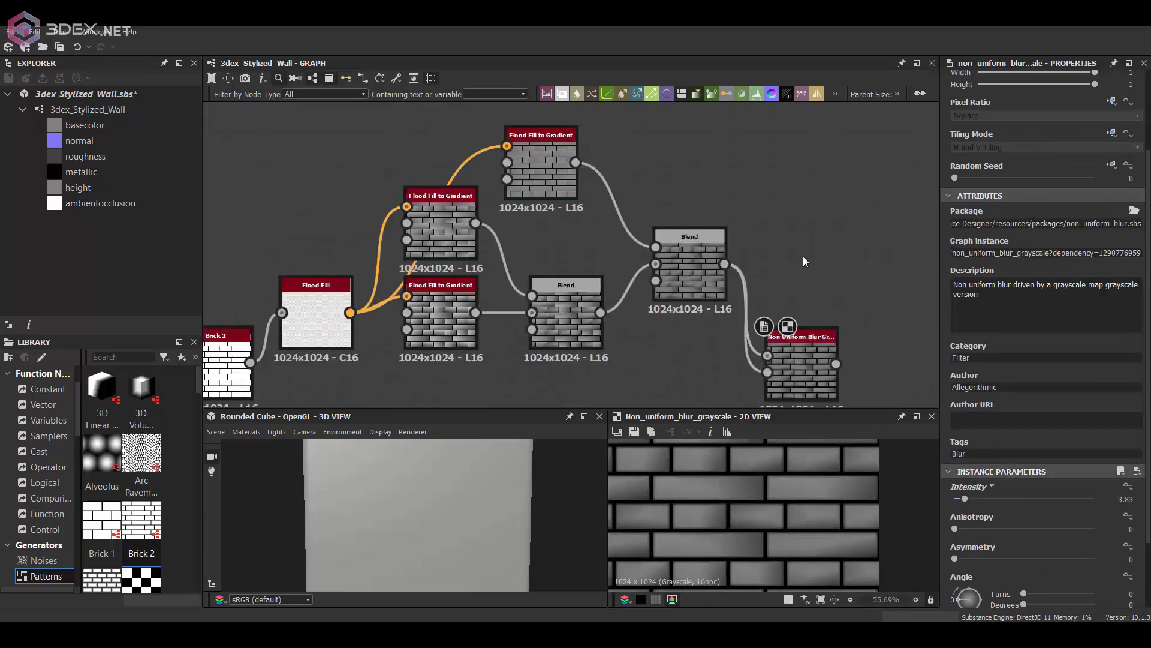
# Step: Add a third Blend after the blur node and connect the unblurred second Blend as its foreground
pyautogui.click(801, 372)
pyautogui.press('space')
pyautogui.write('bl')
pyautogui.click(861, 280)
pyautogui.moveTo(724, 264); pyautogui.dragTo(896, 344)
pyautogui.scroll(4, 892, 300)
# Step: Try the blending modes from Add (Linear Dodge) through Soft Light on the third Blend
pyautogui.click(1019, 362)
pyautogui.click(1007, 372)
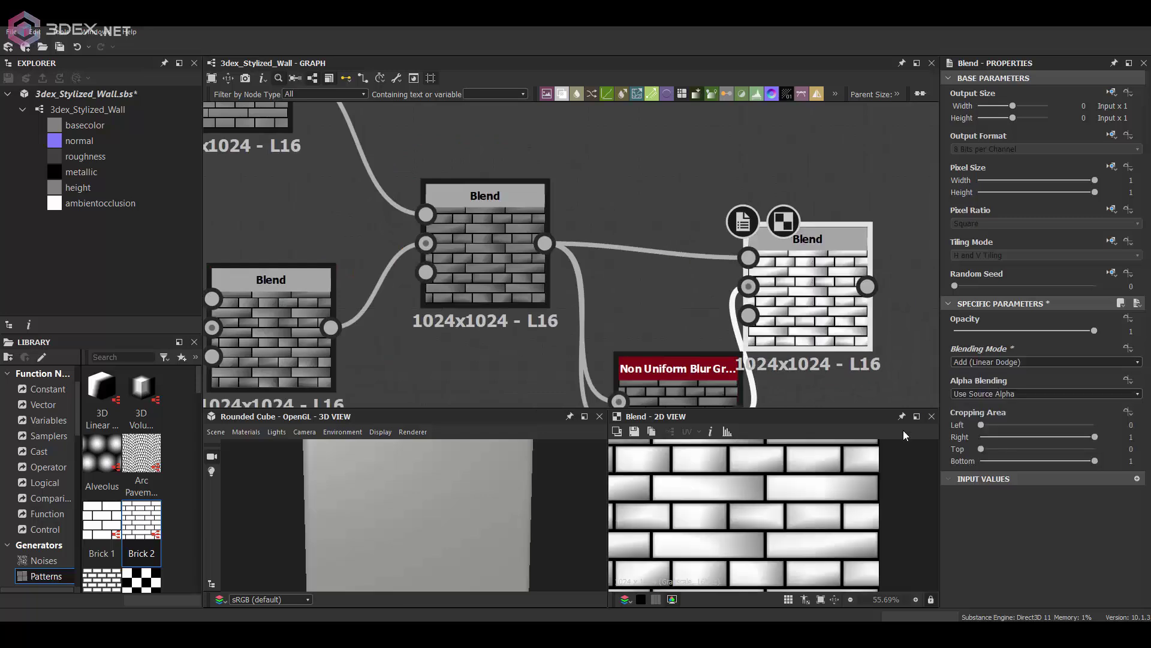
pyautogui.press('Down')
pyautogui.press('Down')
pyautogui.press('Down')
pyautogui.press('Down')
pyautogui.scroll(3, 850, 491)
pyautogui.press('Down')
pyautogui.press('Down')
pyautogui.press('Down')
pyautogui.press('Down')
pyautogui.press('Down')
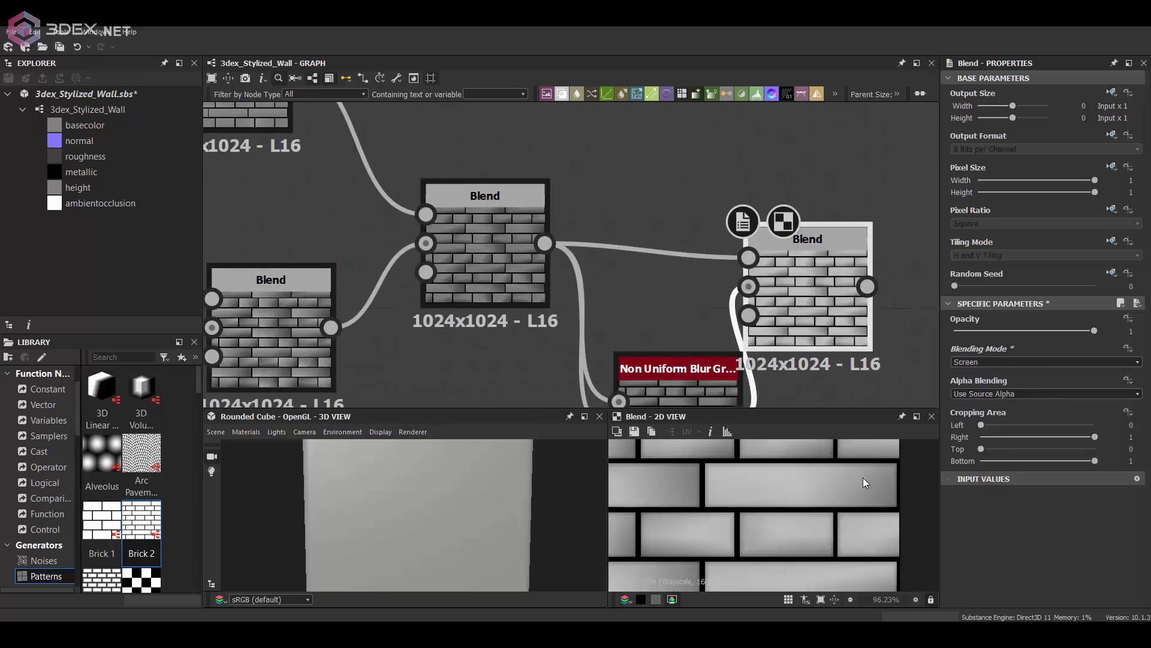
pyautogui.press('Down')
# Step: Set the third Blend's blending mode to Copy and reduce its opacity to a low value
pyautogui.click(984, 362)
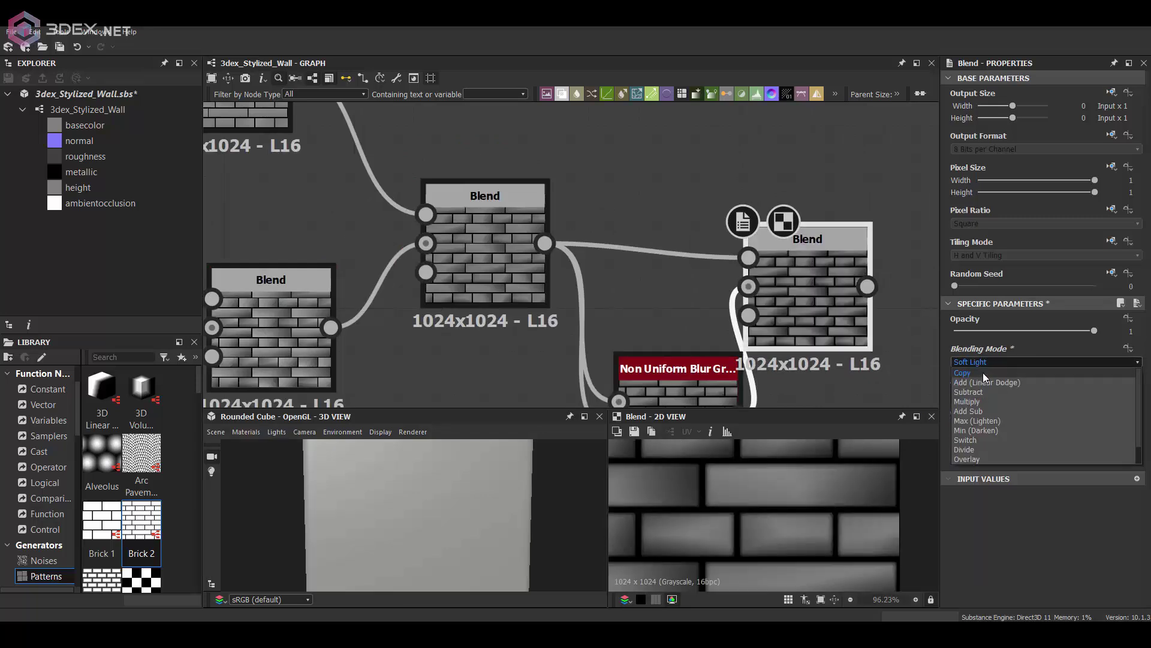
pyautogui.click(983, 373)
pyautogui.click(953, 330)
pyautogui.moveTo(953, 331); pyautogui.dragTo(980, 332)
# Step: Connect the third Blend to the Normal node and set the normal intensity to 10
pyautogui.scroll(-6, 713, 218)
pyautogui.moveTo(758, 237); pyautogui.dragTo(845, 213)
pyautogui.doubleClick(862, 217)
pyautogui.doubleClick(1130, 331)
pyautogui.write('10')
pyautogui.press('Return')
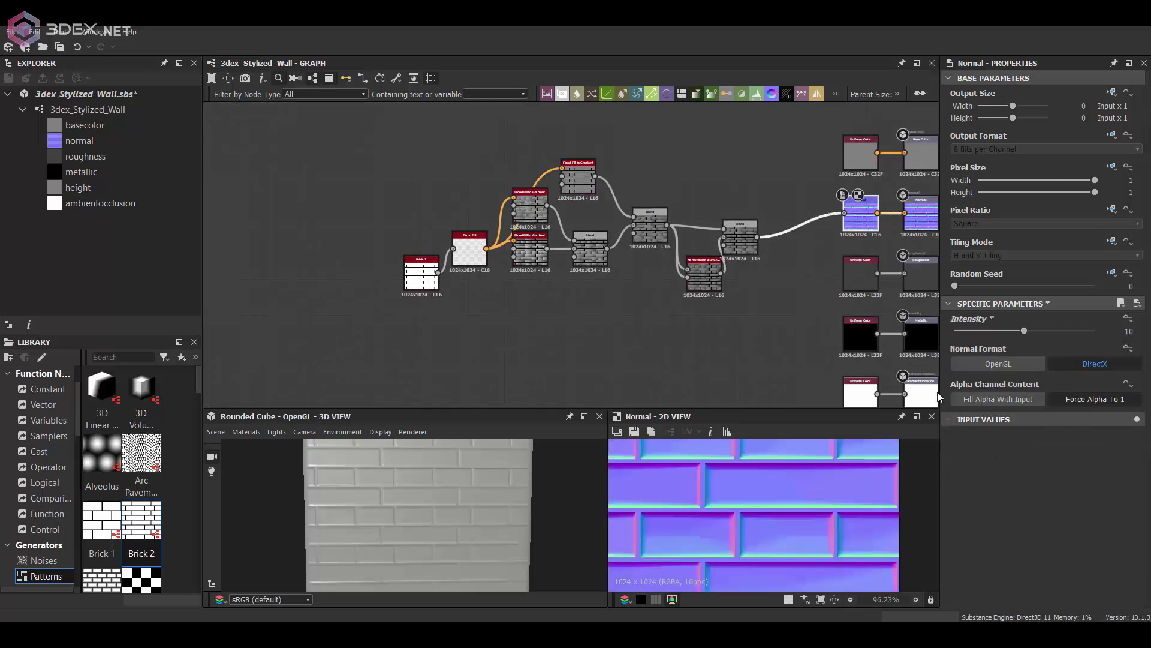
# Step: Switch the cube's 3D material to the physically_metallic_roughness Parallax Occlusion shader
pyautogui.moveTo(393, 501); pyautogui.dragTo(531, 497)
pyautogui.scroll(4, 531, 497)
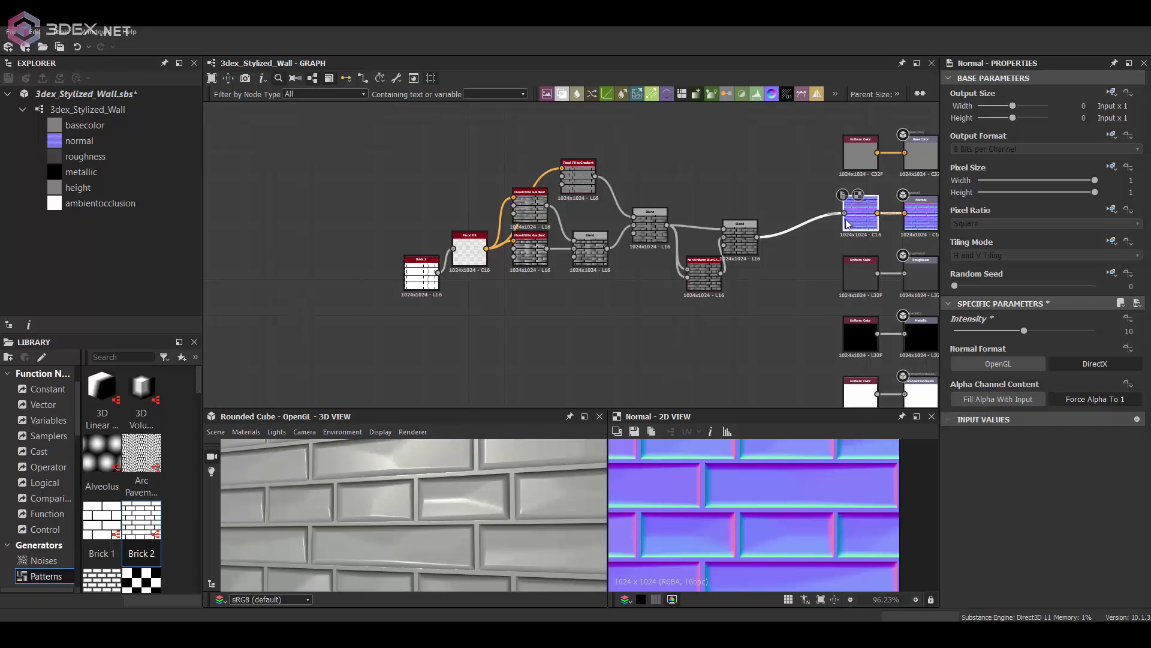
pyautogui.click(246, 432)
pyautogui.moveTo(264, 447)
pyautogui.moveTo(404, 505)
pyautogui.click(544, 506)
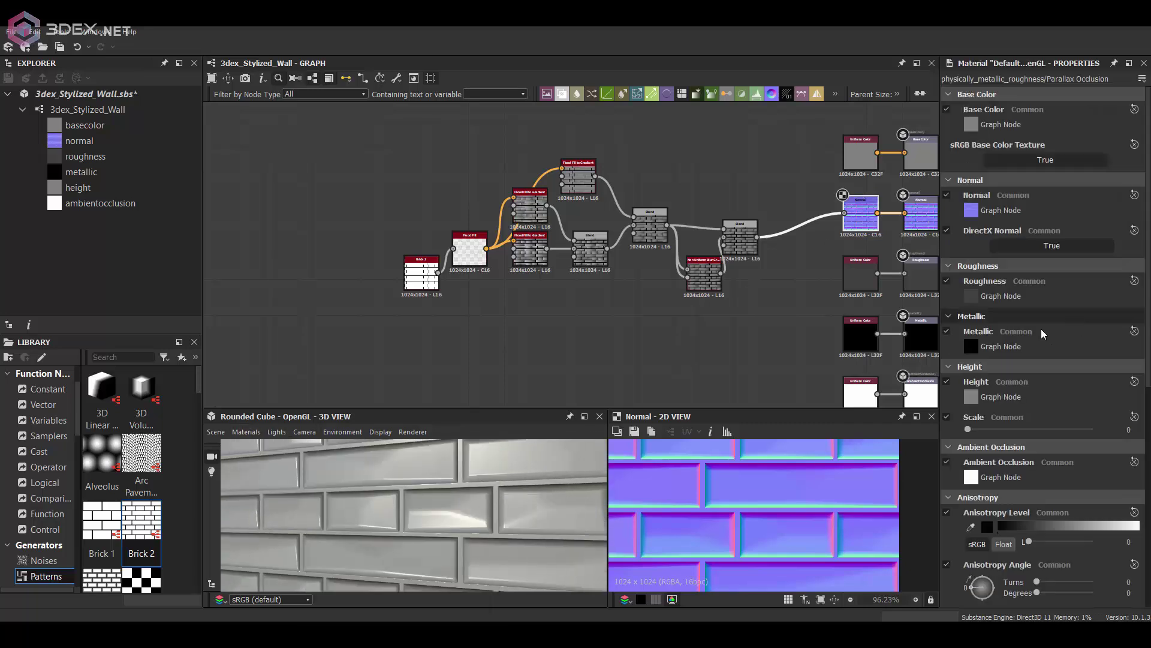
pyautogui.scroll(-4, 442, 524)
# Step: Rearrange the brick nodes in the graph to leave more room before the output nodes
pyautogui.moveTo(704, 240); pyautogui.dragTo(814, 277, button='middle')
pyautogui.moveTo(535, 312); pyautogui.dragTo(506, 280)
pyautogui.keyDown('ctrl'); pyautogui.moveTo(578, 281); pyautogui.dragTo(560, 258); pyautogui.keyUp('ctrl')
pyautogui.keyDown('ctrl'); pyautogui.moveTo(870, 291); pyautogui.dragTo(688, 274); pyautogui.keyUp('ctrl')
pyautogui.click(804, 341)
# Step: Add an HBAO node near the outputs and feed it from the third Blend
pyautogui.moveTo(804, 341); pyautogui.dragTo(610, 271, button='middle')
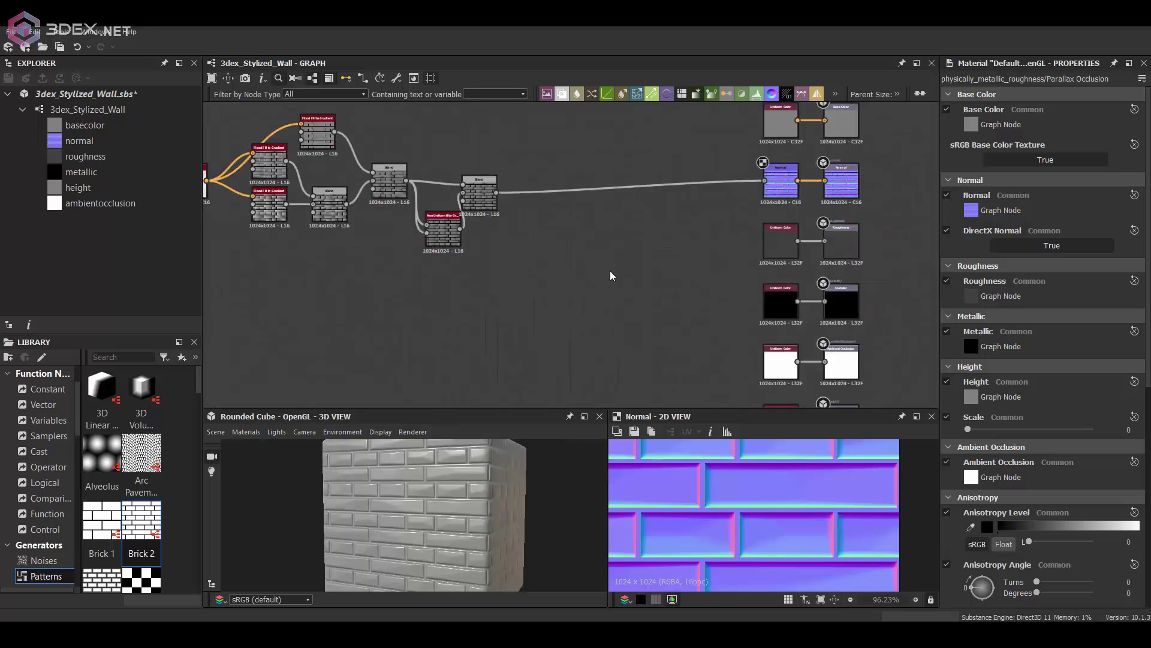
pyautogui.press('space')
pyautogui.write('hbao')
pyautogui.press('Return')
pyautogui.doubleClick(611, 270)
pyautogui.moveTo(497, 190); pyautogui.dragTo(594, 267)
# Step: Feed the HBAO result into the Ambient Occlusion output in place of the white Uniform Color node
pyautogui.moveTo(672, 264); pyautogui.dragTo(805, 319)
pyautogui.press('Delete')
pyautogui.moveTo(650, 276); pyautogui.dragTo(766, 338)
pyautogui.moveTo(462, 498); pyautogui.dragTo(521, 489)
# Step: Move the Brick 2 node close beside the Flood Fill node
pyautogui.moveTo(300, 137); pyautogui.dragTo(636, 312, button='middle')
pyautogui.scroll(-1, 626, 187)
pyautogui.scroll(-1, 626, 187)
pyautogui.moveTo(626, 187); pyautogui.dragTo(699, 217, button='middle')
pyautogui.moveTo(372, 255); pyautogui.dragTo(401, 262)
# Step: Add a Gradient Linear 1 node above the brick gradient nodes
pyautogui.click(758, 186)
pyautogui.press('space')
pyautogui.write('gra')
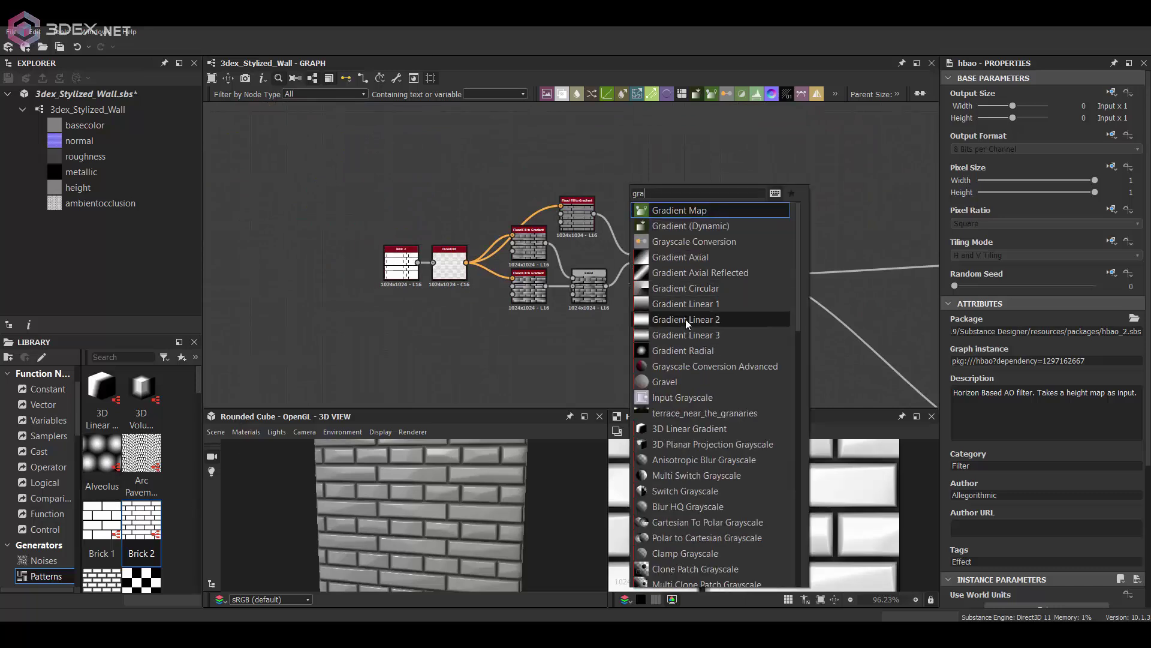
pyautogui.click(685, 300)
pyautogui.scroll(1, 677, 192)
pyautogui.moveTo(677, 192); pyautogui.dragTo(647, 206, button='middle')
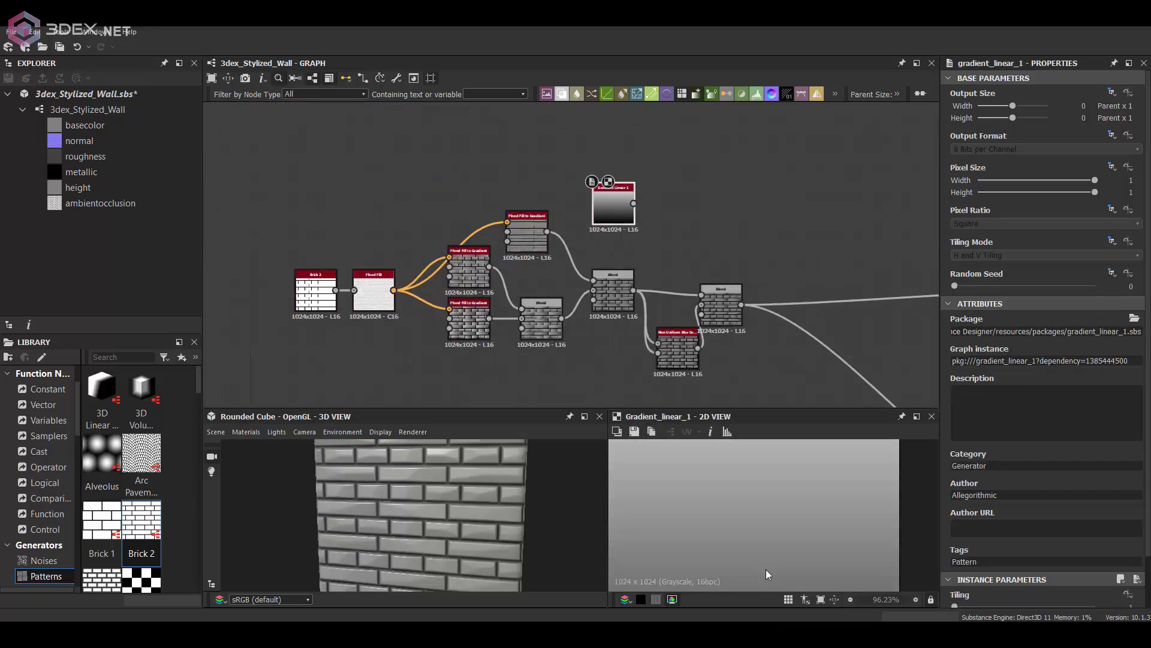
pyautogui.scroll(-6, 766, 573)
# Step: Add a Histogram Scan after the linear gradient, set its contrast to 1 and raise its position slightly
pyautogui.press('space')
pyautogui.write('his')
pyautogui.click(676, 252)
pyautogui.scroll(-3, 972, 533)
pyautogui.moveTo(954, 546); pyautogui.dragTo(1095, 546)
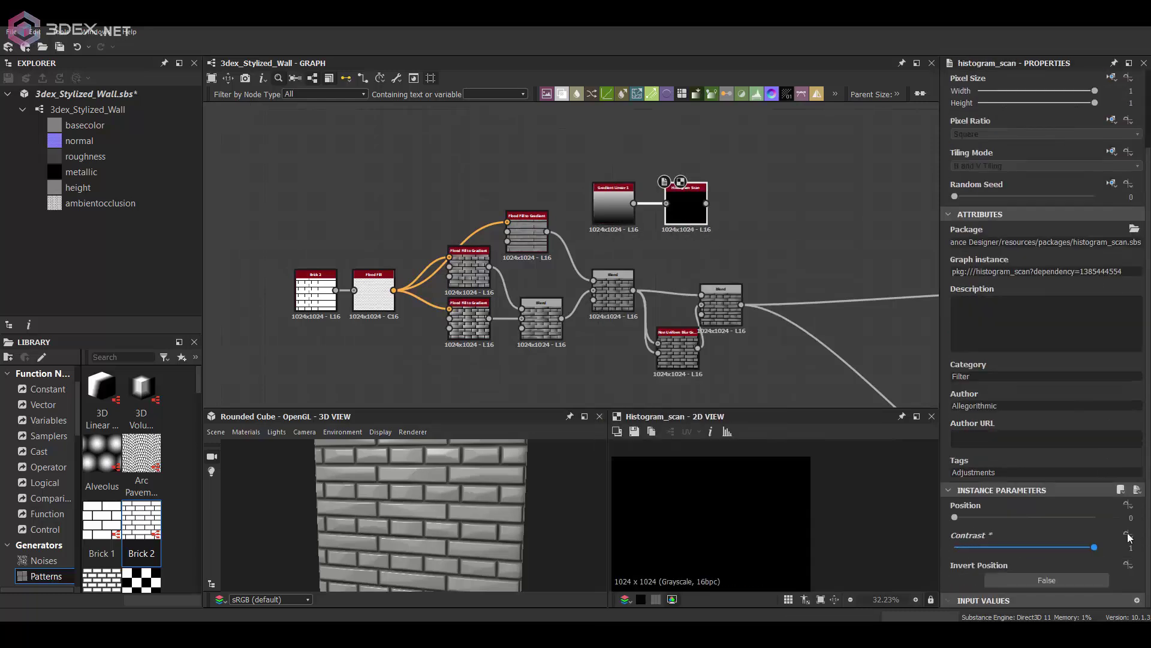
pyautogui.moveTo(955, 517)
pyautogui.mouseDown()
pyautogui.moveTo(983, 517)
pyautogui.moveTo(954, 481)
pyautogui.moveTo(975, 523)
pyautogui.mouseUp()
pyautogui.scroll(-3, 686, 241)
# Step: Add a Tile Sampler node with X amount 1, Y amount 7, X size 3 and scale 0.87
pyautogui.click(753, 182)
pyautogui.press('space')
pyautogui.write('tile s')
pyautogui.press('Return')
pyautogui.scroll(-4, 989, 479)
pyautogui.scroll(-9, 1061, 491)
pyautogui.doubleClick(1128, 438)
pyautogui.write('3')
pyautogui.press('Return')
pyautogui.scroll(2, 729, 216)
# Step: Connect the Histogram Scan to the Tile Sampler's mask map input and set the mask map threshold to 1
pyautogui.moveTo(656, 227); pyautogui.dragTo(755, 216)
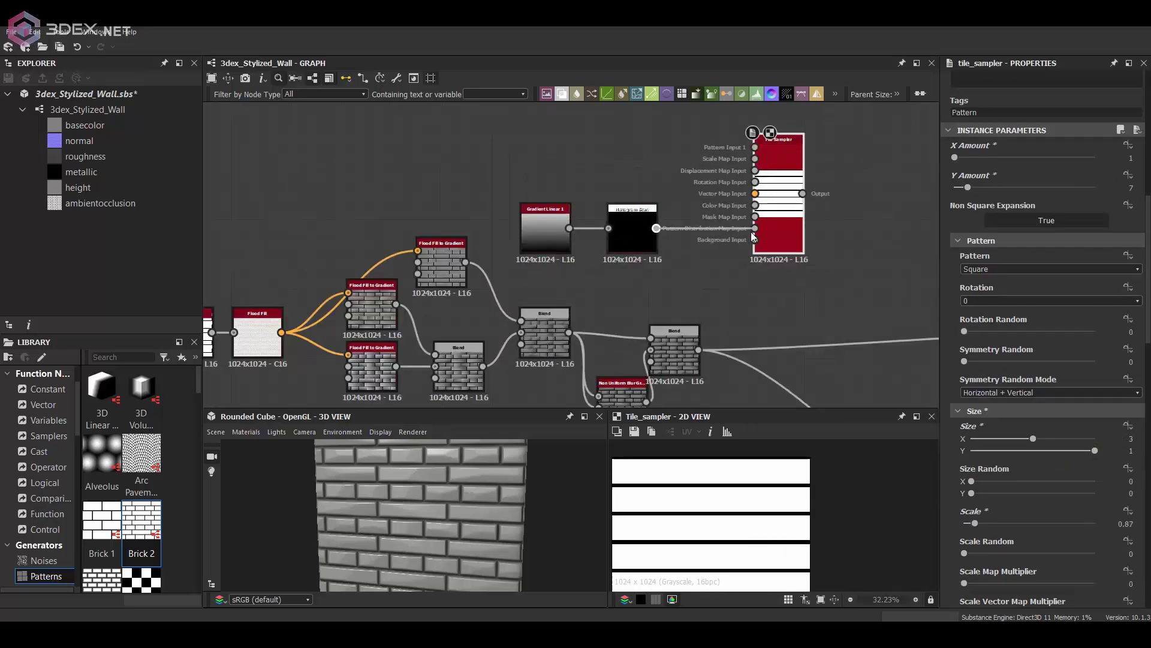
pyautogui.moveTo(780, 180); pyautogui.dragTo(736, 232)
pyautogui.scroll(-10, 1047, 425)
pyautogui.moveTo(991, 339); pyautogui.dragTo(963, 339)
pyautogui.scroll(-5, 802, 487)
pyautogui.press('f')
pyautogui.moveTo(983, 243); pyautogui.dragTo(1097, 243)
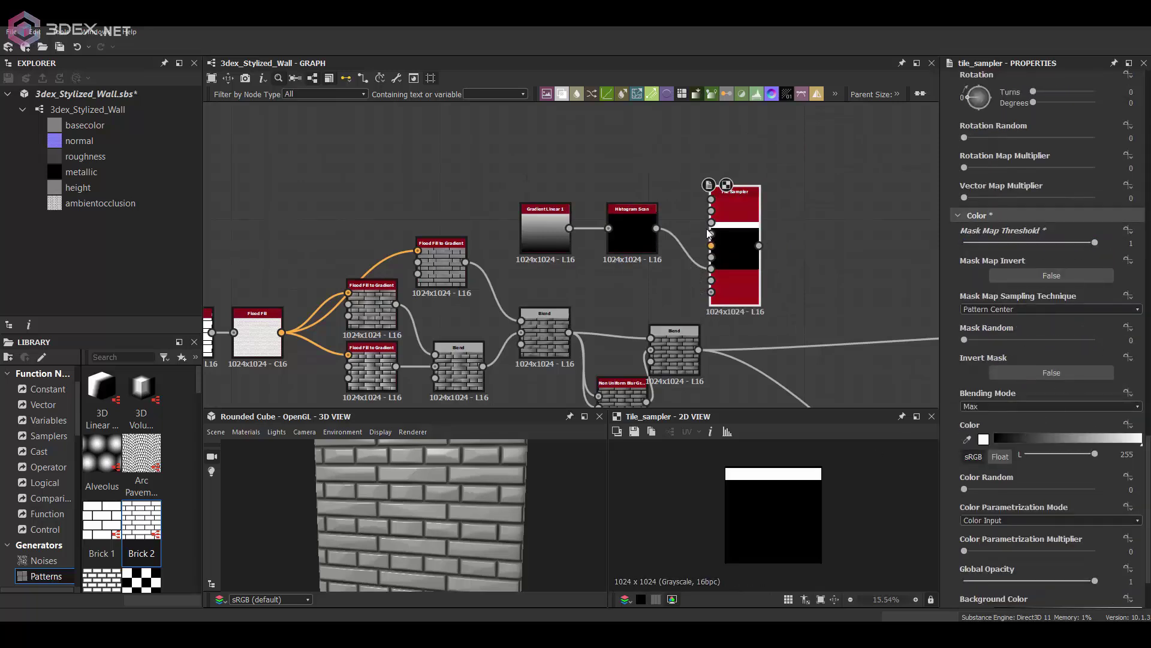
# Step: Insert a Mirror Grayscale node between the Histogram Scan and the Tile Sampler, using Mirror Axis Y mode
pyautogui.scroll(3, 677, 219)
pyautogui.press('space')
pyautogui.write('mir')
pyautogui.click(738, 268)
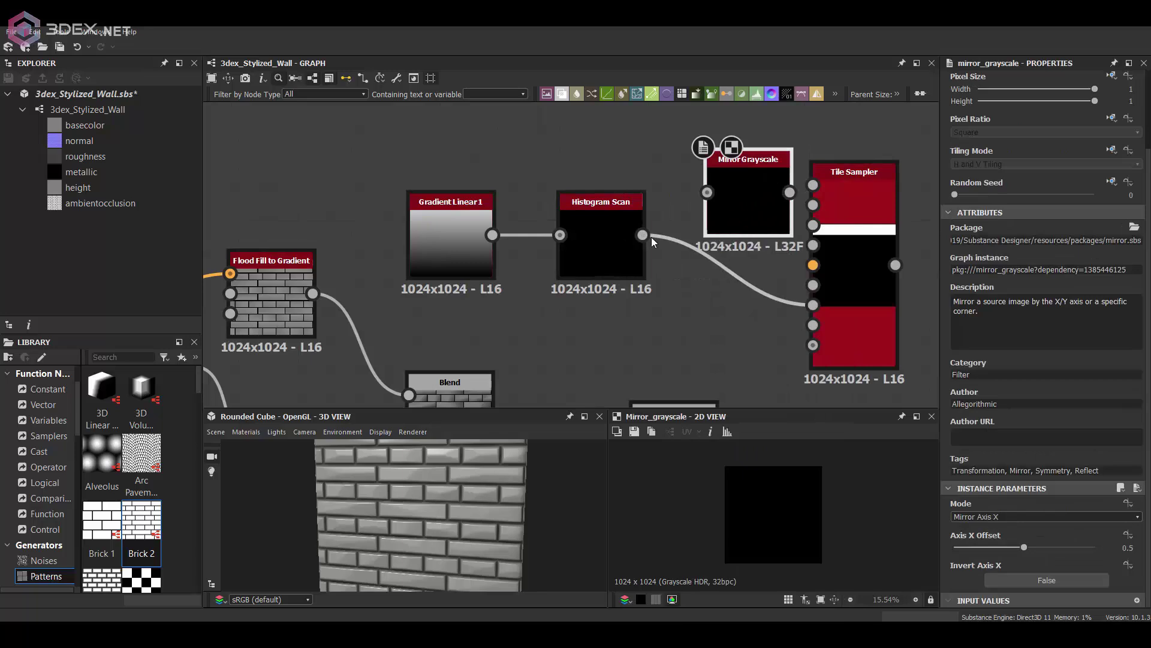
pyautogui.moveTo(643, 235); pyautogui.dragTo(708, 193)
pyautogui.moveTo(791, 193); pyautogui.dragTo(813, 304)
pyautogui.moveTo(754, 198); pyautogui.dragTo(738, 240)
pyautogui.scroll(-1, 1023, 520)
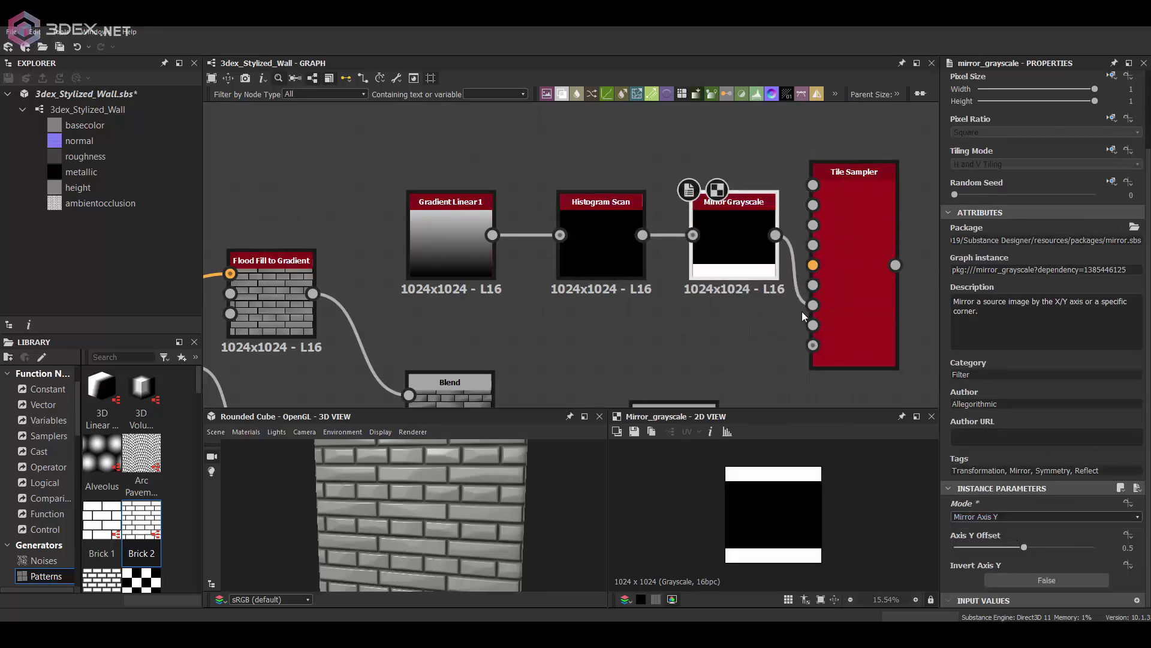
# Step: Set the Histogram Scan's position to 0.19 for the mask feeding the Tile Sampler
pyautogui.click(841, 304)
pyautogui.scroll(-4, 599, 168)
pyautogui.click(678, 223)
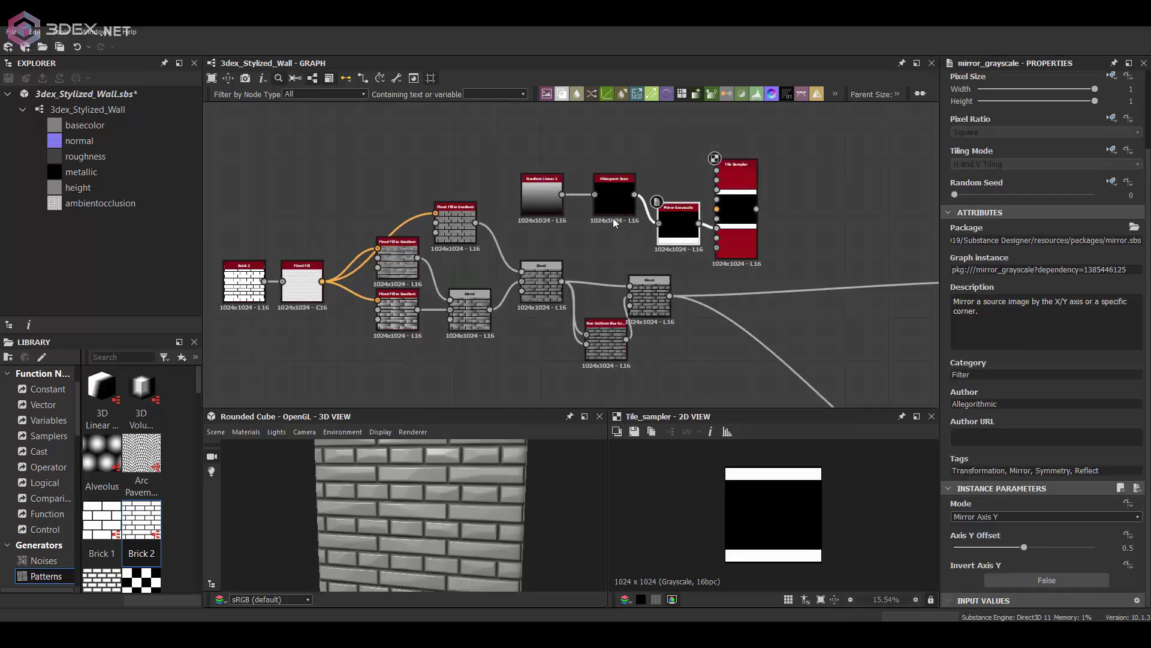
pyautogui.click(614, 198)
pyautogui.moveTo(954, 517); pyautogui.dragTo(981, 518)
pyautogui.scroll(-1, 779, 239)
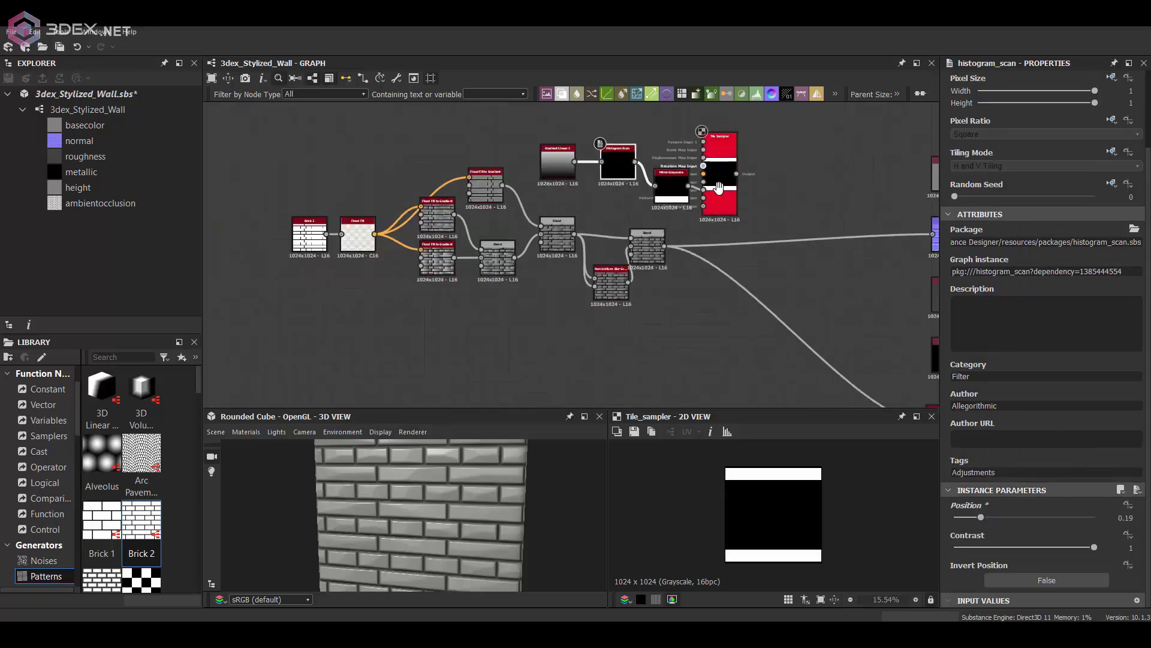
# Step: Add a Bevel node after the Tile Sampler and set its distance to 0.09
pyautogui.moveTo(722, 183); pyautogui.dragTo(752, 223, button='middle')
pyautogui.moveTo(558, 171); pyautogui.dragTo(780, 261)
pyautogui.scroll(3, 740, 190)
pyautogui.moveTo(753, 219); pyautogui.dragTo(711, 236)
pyautogui.press('space')
pyautogui.write('bevl')
pyautogui.press('BackSpace')
pyautogui.write('el')
pyautogui.press('Return')
pyautogui.moveTo(738, 254); pyautogui.dragTo(758, 189)
pyautogui.scroll(4, 790, 488)
pyautogui.moveTo(1061, 517); pyautogui.dragTo(1031, 519)
# Step: Add a Levels node after the Bevel and lower its output white level slightly
pyautogui.press('space')
pyautogui.write('le')
pyautogui.press('Return')
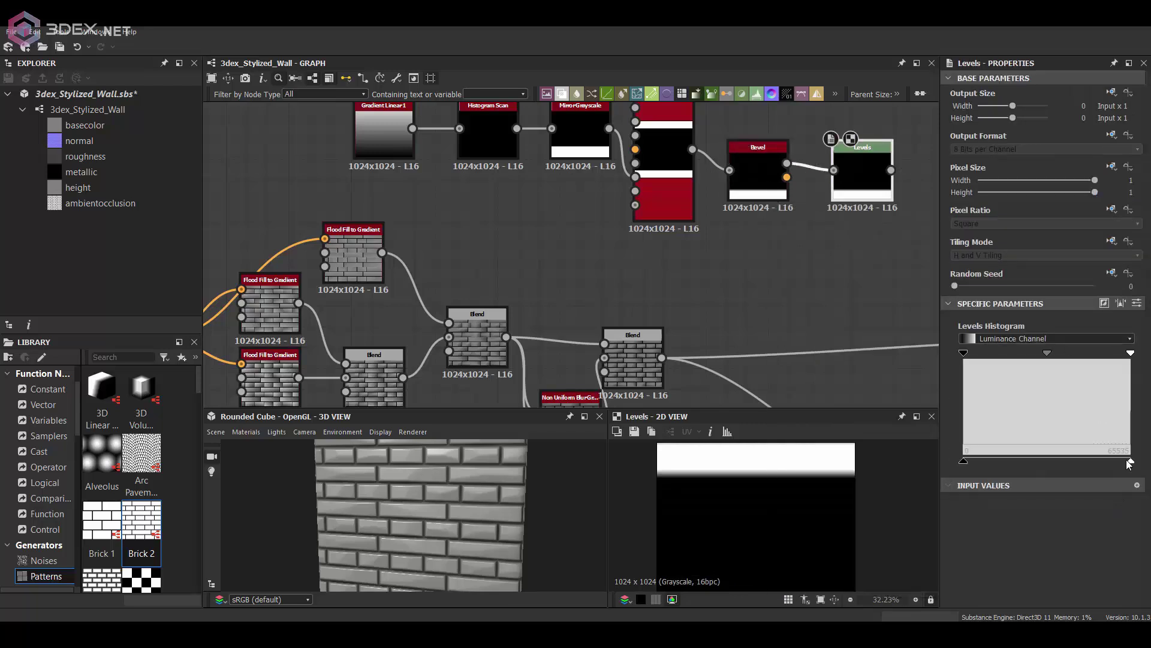
pyautogui.scroll(-2, 747, 257)
# Step: Insert a Height Blend node after the final brick Blend, feeding the normal and ambient occlusion branches from its output
pyautogui.click(684, 337)
pyautogui.press('space')
pyautogui.write('heig')
pyautogui.press('Return')
pyautogui.moveTo(799, 300); pyautogui.dragTo(646, 258, button='middle')
pyautogui.scroll(1, 646, 257)
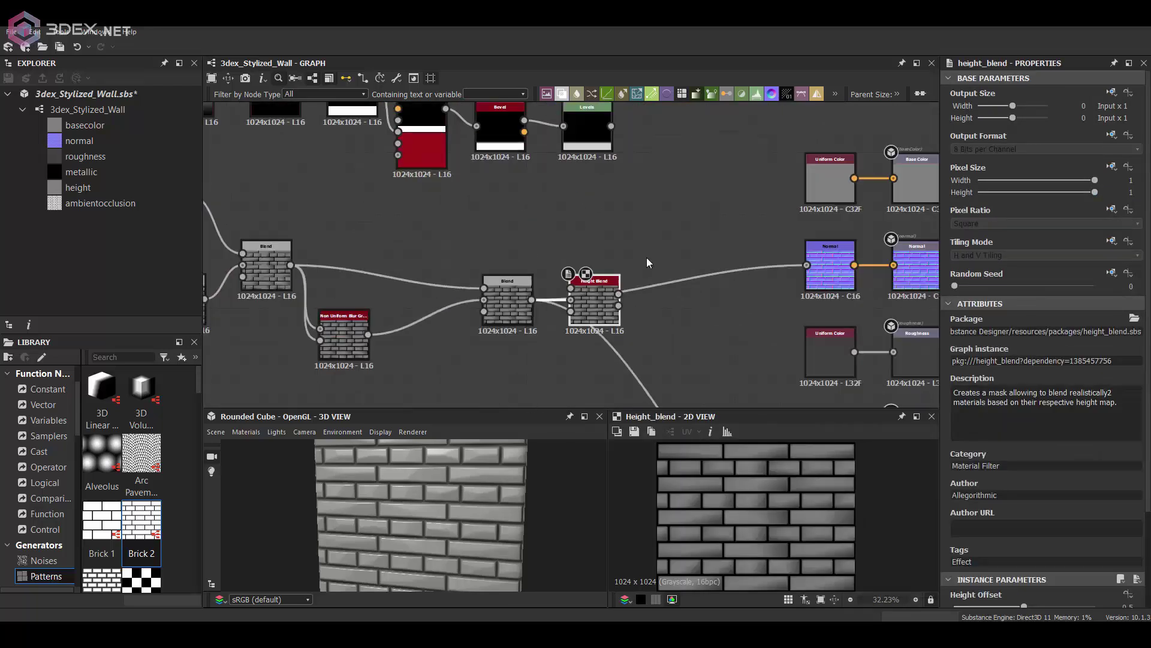
pyautogui.moveTo(595, 296); pyautogui.dragTo(639, 279)
pyautogui.moveTo(662, 274); pyautogui.dragTo(640, 293)
pyautogui.scroll(-2, 644, 291)
pyautogui.moveTo(751, 372); pyautogui.dragTo(653, 204)
pyautogui.moveTo(653, 180); pyautogui.dragTo(694, 255, button='middle')
pyautogui.scroll(1, 662, 181)
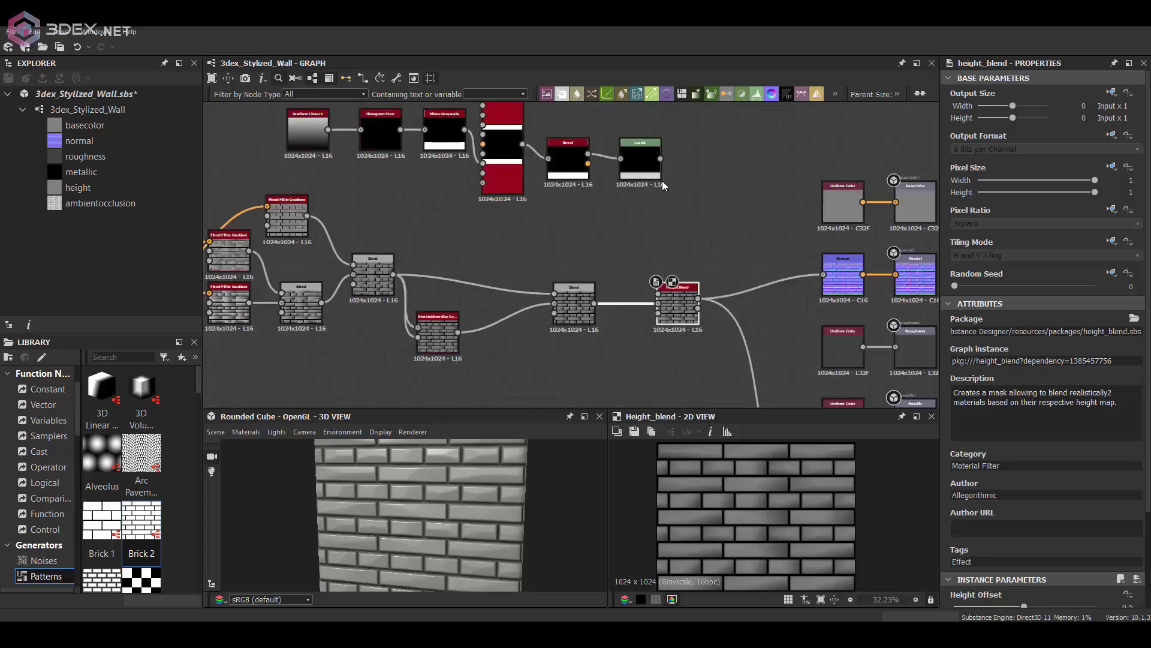
# Step: Connect the Levels output to the Height Blend's first height input and check the blended height on the 3D model
pyautogui.moveTo(661, 159); pyautogui.dragTo(658, 294)
pyautogui.doubleClick(679, 305)
pyautogui.scroll(-3, 492, 510)
pyautogui.moveTo(501, 509); pyautogui.dragTo(502, 477)
pyautogui.scroll(2, 501, 476)
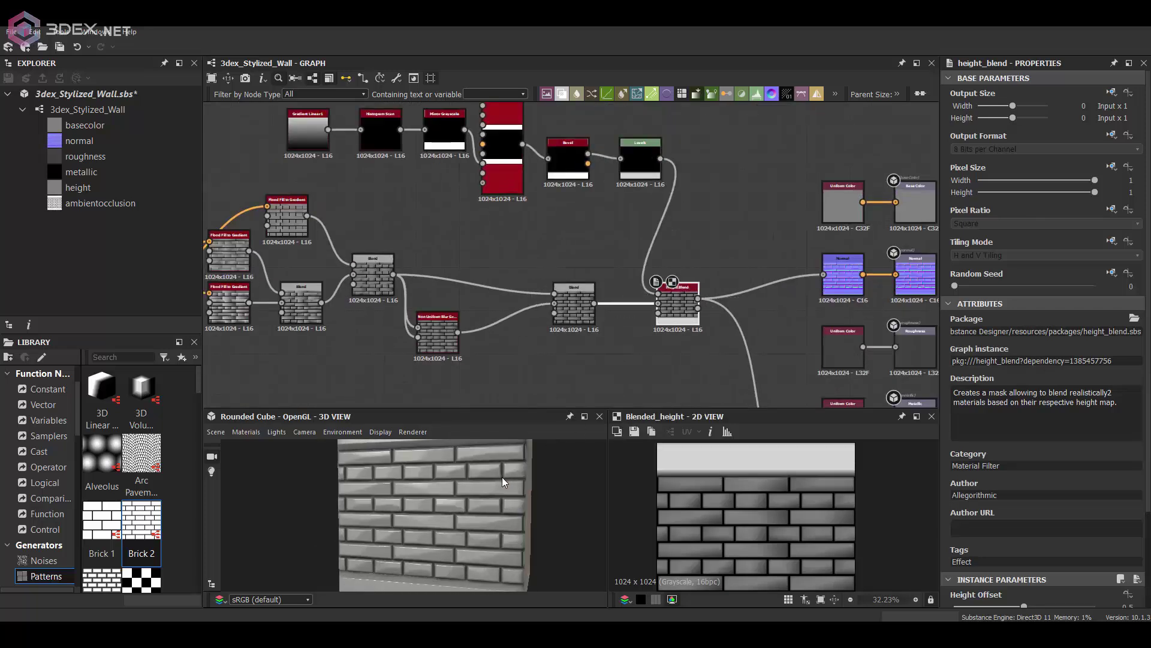
pyautogui.moveTo(502, 477); pyautogui.dragTo(509, 534, button='middle')
pyautogui.scroll(3, 526, 467)
# Step: Increase the Bevel node's smoothing and check the edge of the wall's band on the 3D model
pyautogui.doubleClick(640, 163)
pyautogui.doubleClick(568, 163)
pyautogui.scroll(-5, 1034, 544)
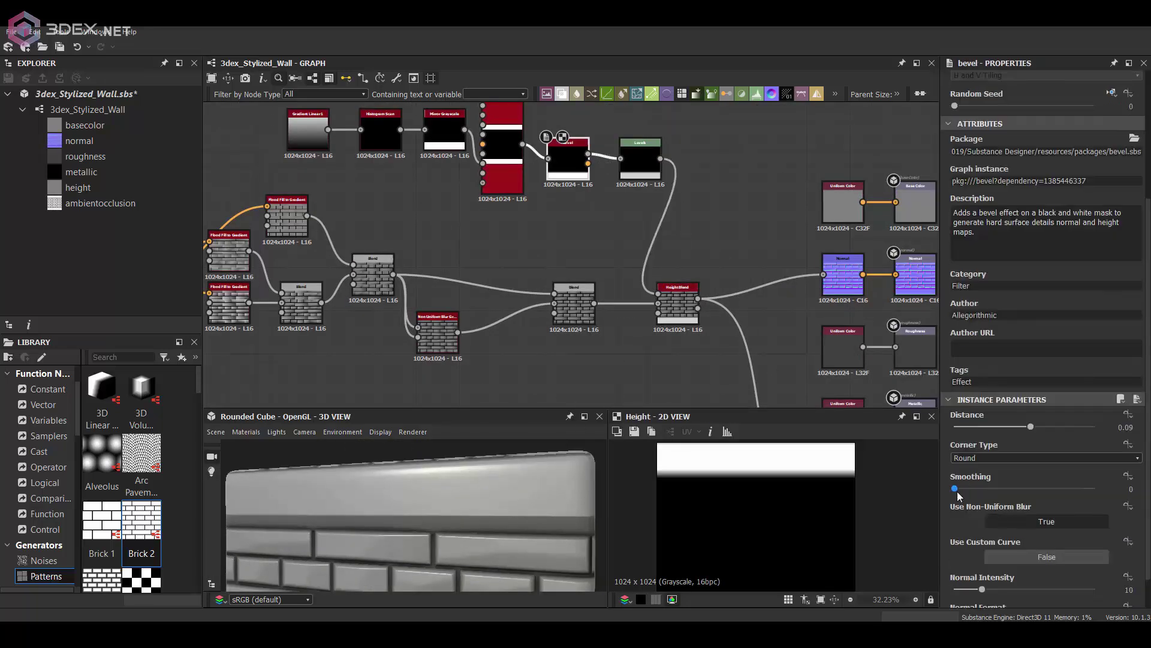
pyautogui.moveTo(956, 489); pyautogui.dragTo(982, 489)
pyautogui.scroll(-4, 540, 512)
pyautogui.moveTo(540, 513); pyautogui.dragTo(501, 474, button='middle')
pyautogui.moveTo(500, 474); pyautogui.dragTo(478, 483)
pyautogui.scroll(-2, 498, 483)
# Step: Review the graph and compare the outputs of the final brick Blend and the Height Blend
pyautogui.click(216, 432)
pyautogui.click(703, 241)
pyautogui.scroll(-3, 774, 192)
pyautogui.scroll(2, 600, 204)
pyautogui.doubleClick(687, 280)
pyautogui.doubleClick(772, 277)
pyautogui.scroll(3, 431, 519)
pyautogui.scroll(-3, 479, 487)
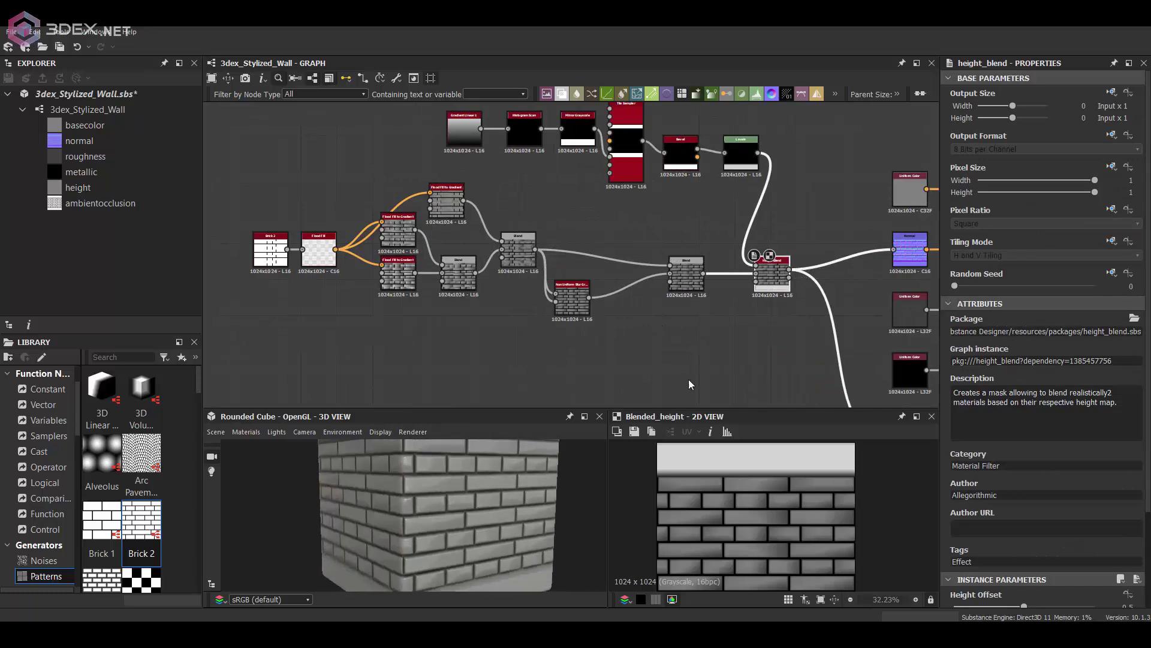
# Step: Add a Waveform 1 noise with 1024 samples, wave number 1, noise 0, pattern 2 and a strongly reduced maximum size
pyautogui.scroll(4, 141, 510)
pyautogui.moveTo(141, 479); pyautogui.dragTo(611, 379)
pyautogui.scroll(3, 609, 376)
pyautogui.moveTo(608, 375); pyautogui.dragTo(551, 300, button='middle')
pyautogui.scroll(-5, 1062, 511)
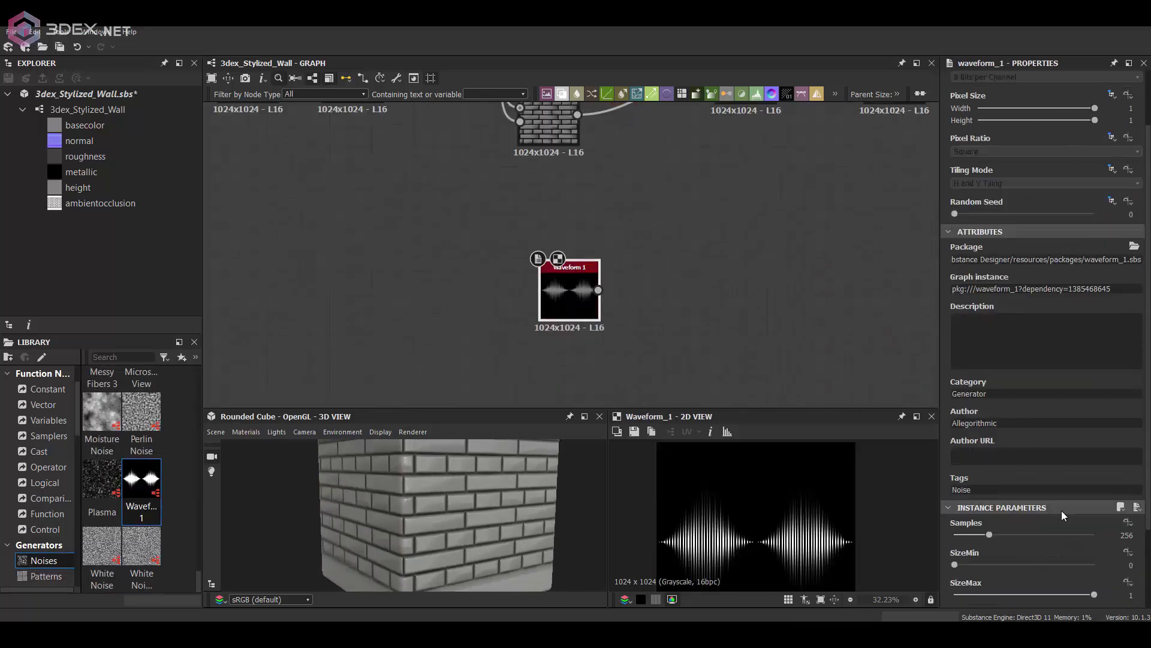
pyautogui.moveTo(989, 433); pyautogui.dragTo(1094, 432)
pyautogui.moveTo(997, 583); pyautogui.dragTo(955, 583)
pyautogui.moveTo(1024, 553); pyautogui.dragTo(955, 552)
pyautogui.moveTo(959, 522); pyautogui.dragTo(957, 522)
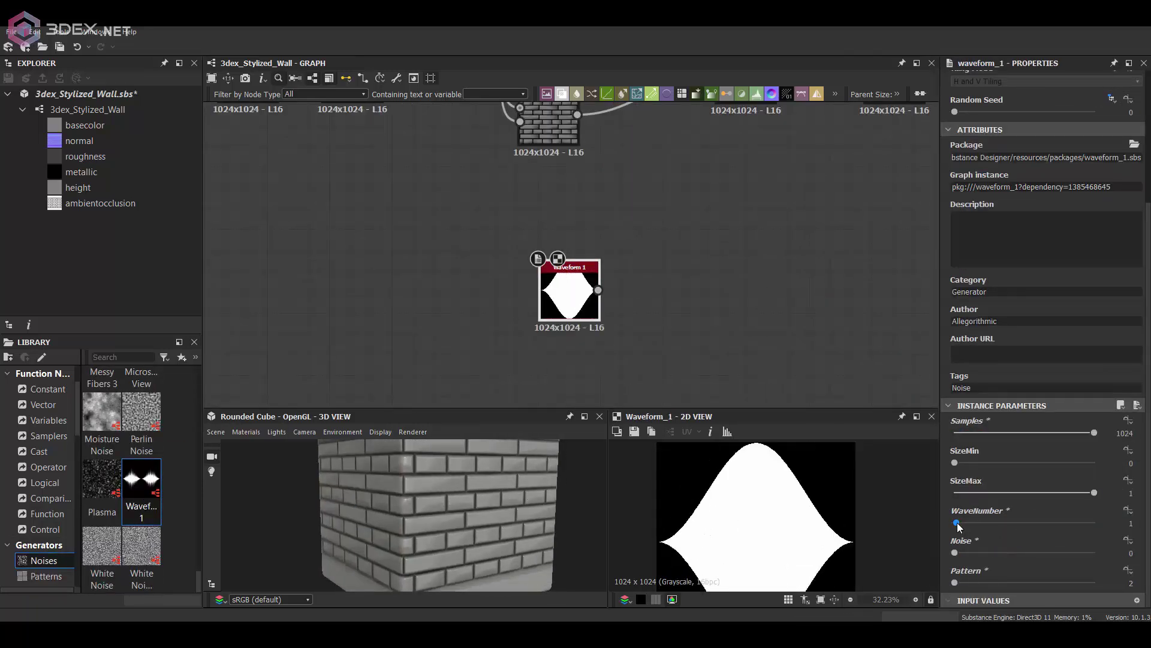
pyautogui.moveTo(1095, 492); pyautogui.dragTo(978, 492)
pyautogui.scroll(3, 603, 296)
pyautogui.press('space')
pyautogui.write('gra')
pyautogui.click(760, 238)
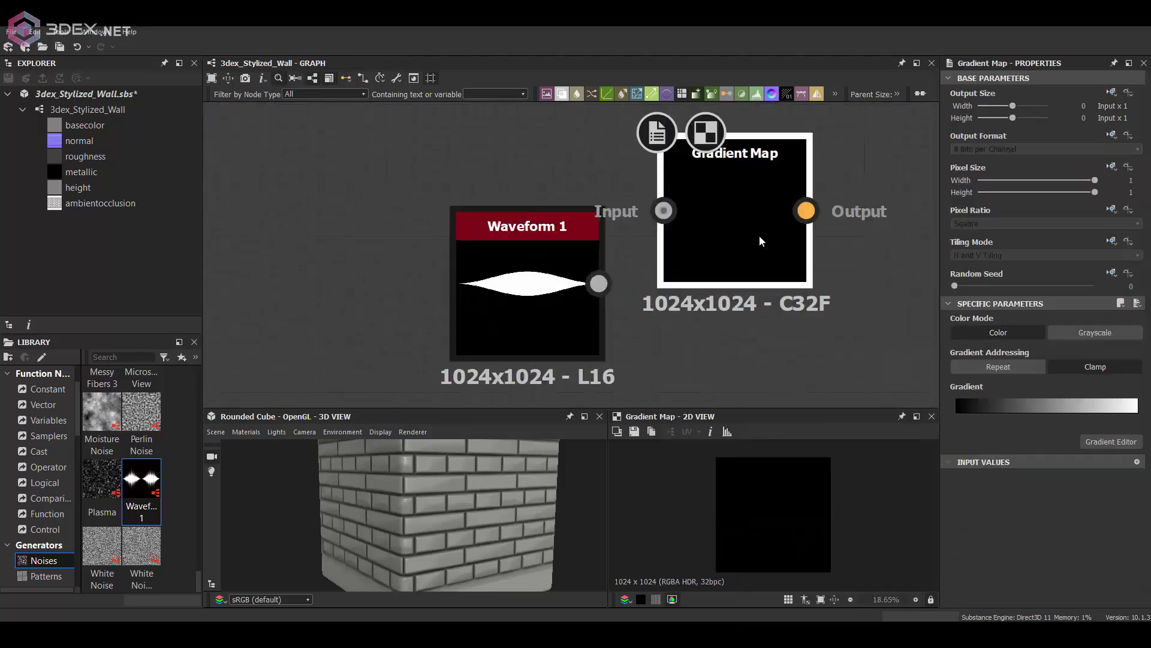
pyautogui.press('Delete')
# Step: Add a Gradient Linear 1 node near the Waveform and set its rotation to 90°
pyautogui.press('space')
pyautogui.write('gra')
pyautogui.click(765, 343)
pyautogui.scroll(-3, 659, 303)
pyautogui.scroll(-3, 996, 546)
pyautogui.click(984, 581)
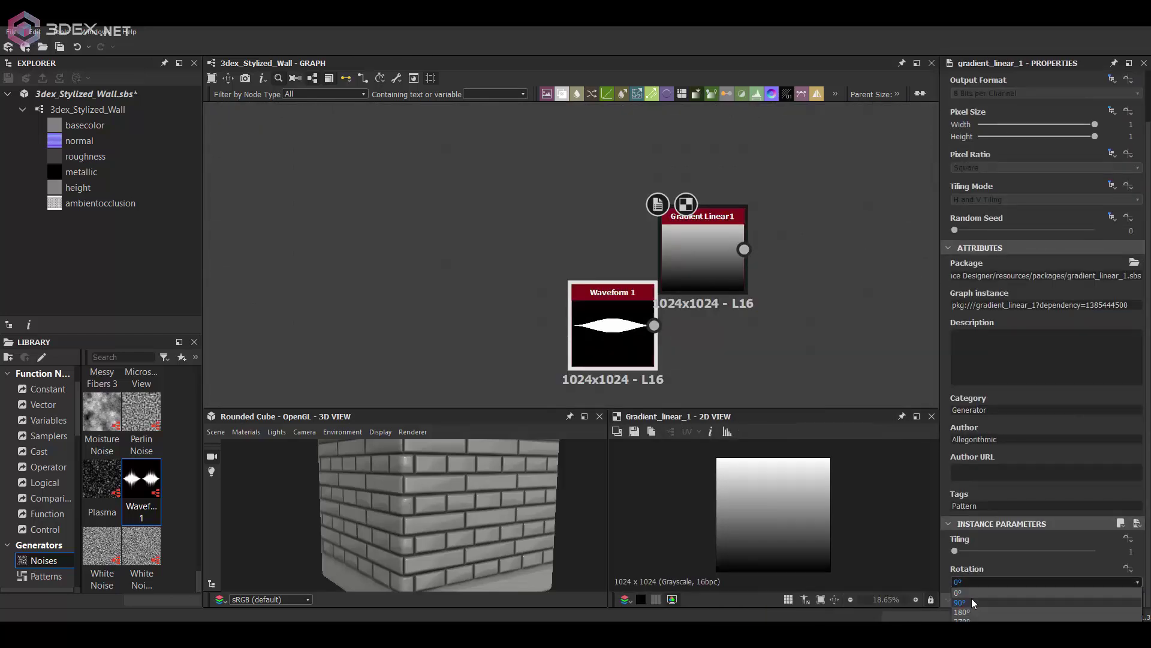
pyautogui.click(971, 599)
# Step: Blend the linear gradient over the Waveform with a Blend node in Subtract mode at 0.46 opacity
pyautogui.click(635, 337)
pyautogui.moveTo(703, 257); pyautogui.dragTo(722, 306)
pyautogui.press('space')
pyautogui.click(996, 362)
pyautogui.click(996, 385)
pyautogui.press('Down')
pyautogui.press('Down')
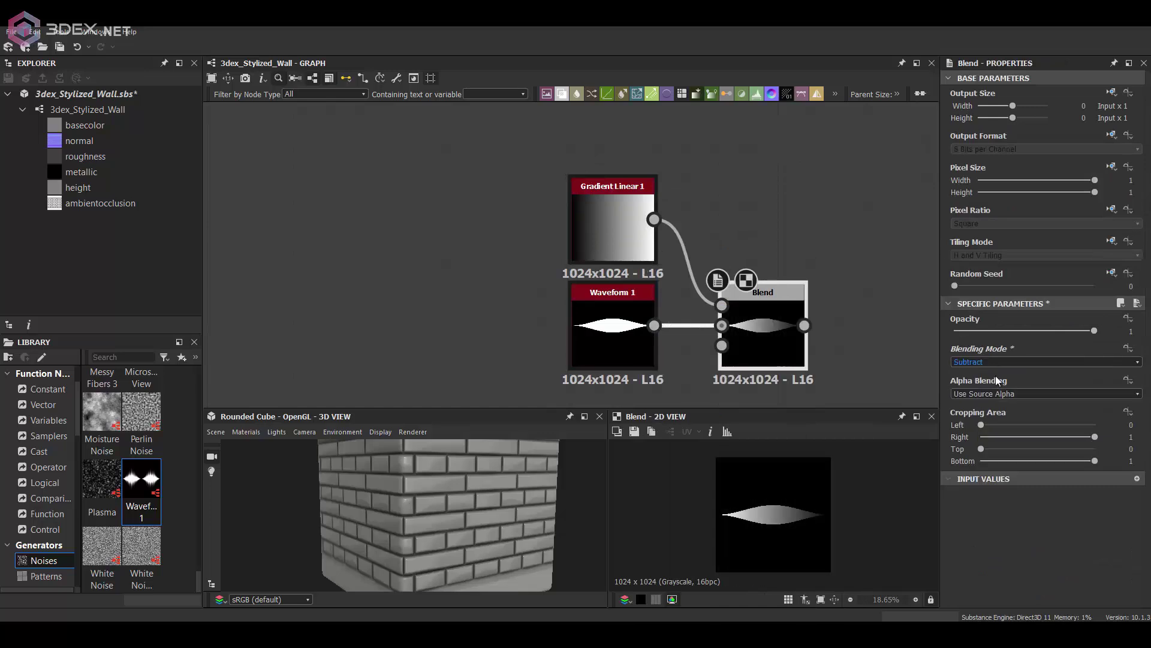
pyautogui.press('Up')
pyautogui.click(1018, 331)
# Step: Add a Non Uniform Blur Grayscale node, feeding the Waveform blend into both its Grayscale and Blur Map inputs
pyautogui.moveTo(609, 251); pyautogui.dragTo(414, 157, button='middle')
pyautogui.scroll(1, 414, 157)
pyautogui.click(665, 232)
pyautogui.click(607, 255)
pyautogui.press('space')
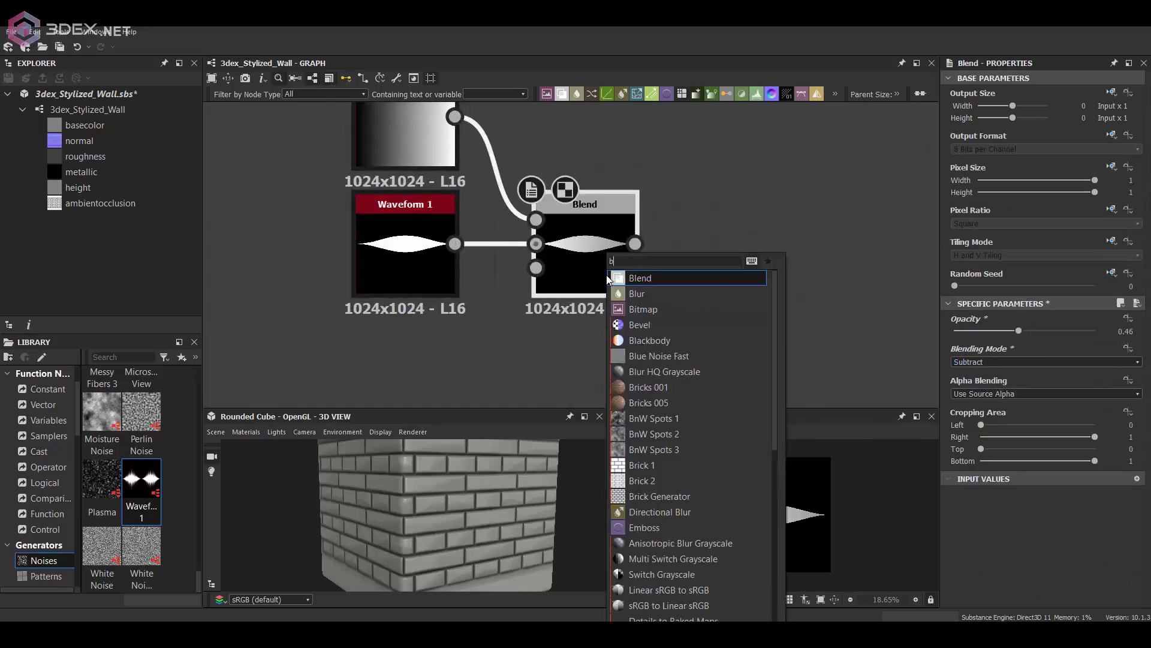
pyautogui.write('blur')
pyautogui.click(680, 357)
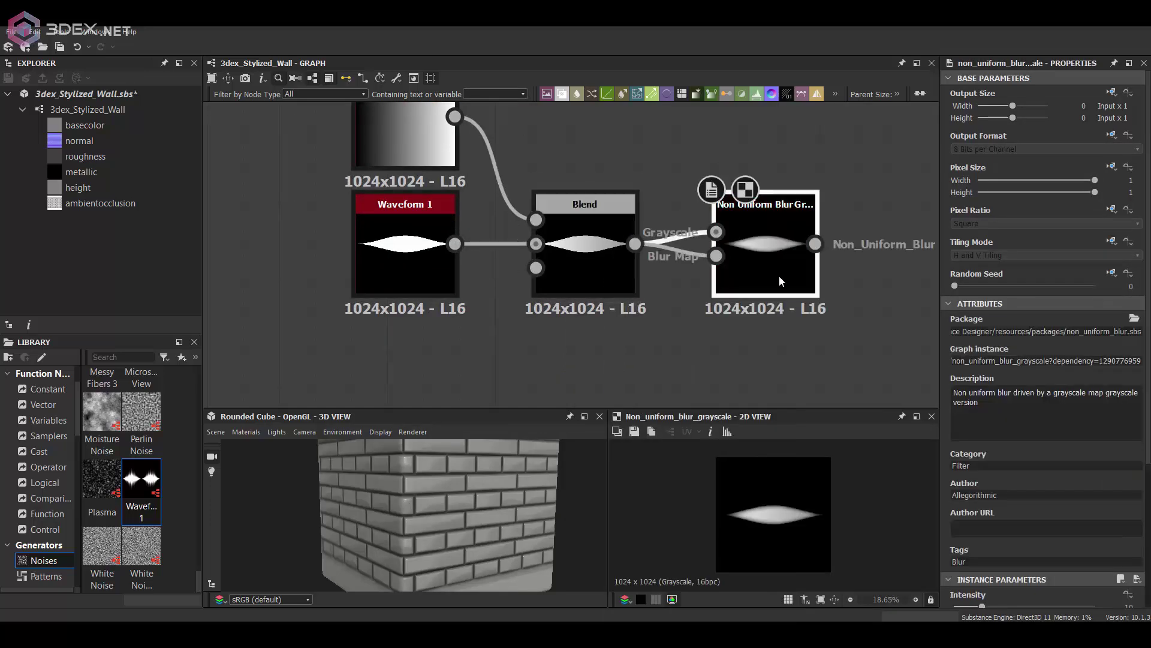
pyautogui.scroll(-3, 679, 212)
pyautogui.moveTo(740, 309); pyautogui.dragTo(706, 305)
pyautogui.moveTo(769, 312); pyautogui.dragTo(645, 339)
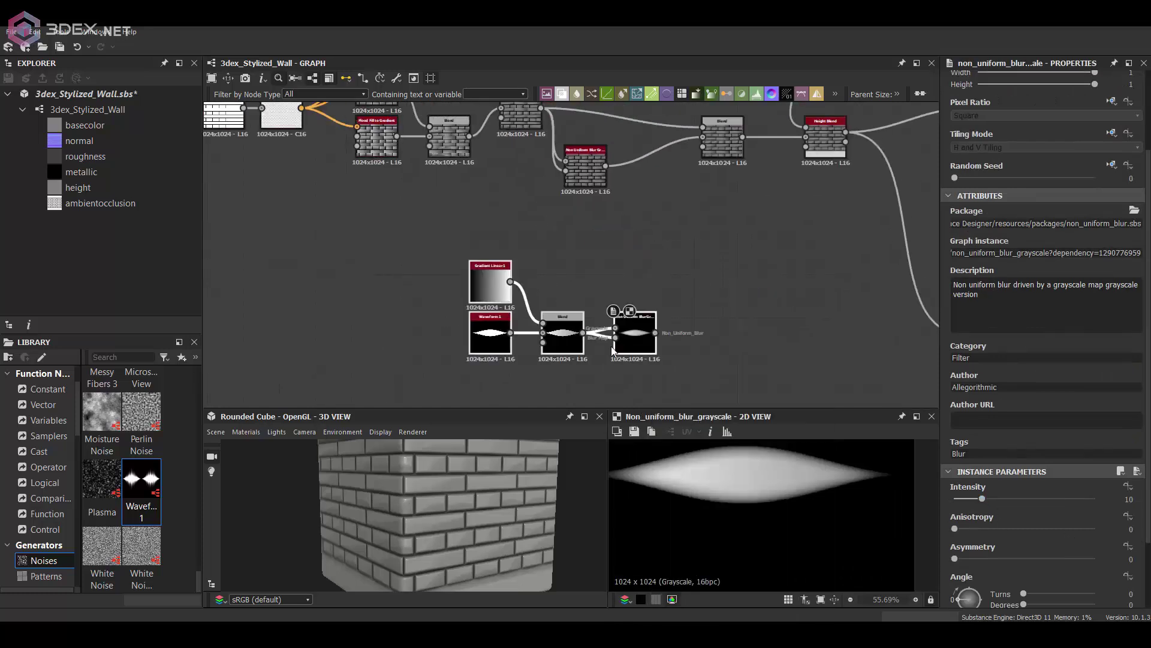
# Step: Add a Warp node after the Non Uniform Blur Grayscale node
pyautogui.scroll(3, 652, 337)
pyautogui.moveTo(652, 337); pyautogui.dragTo(689, 271, button='middle')
pyautogui.click(671, 254)
pyautogui.press('space')
pyautogui.write('warp')
pyautogui.click(673, 354)
# Step: Add a Perlin Noise node with scale 4 and connect it to the Warp's gradient input
pyautogui.write('per')
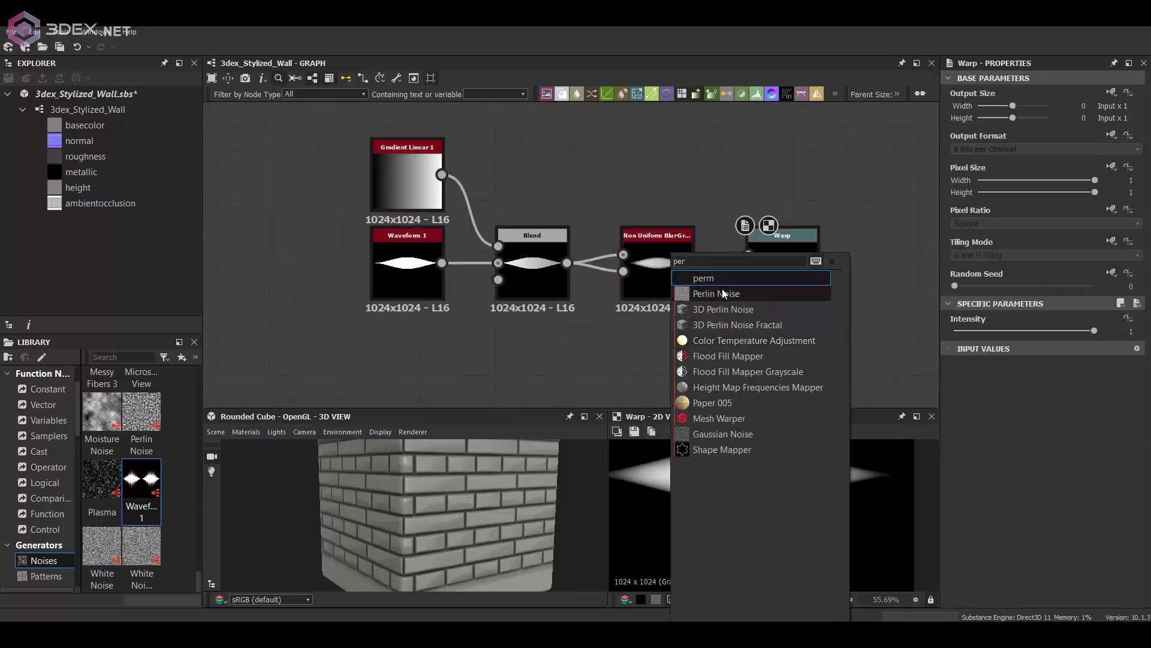
pyautogui.click(723, 292)
pyautogui.scroll(-3, 983, 480)
pyautogui.click(961, 519)
pyautogui.press('f')
pyautogui.moveTo(692, 363); pyautogui.dragTo(749, 271)
# Step: Adjust the Warp's intensity and set the Perlin Noise disorder to 0.25
pyautogui.doubleClick(782, 271)
pyautogui.scroll(2, 791, 509)
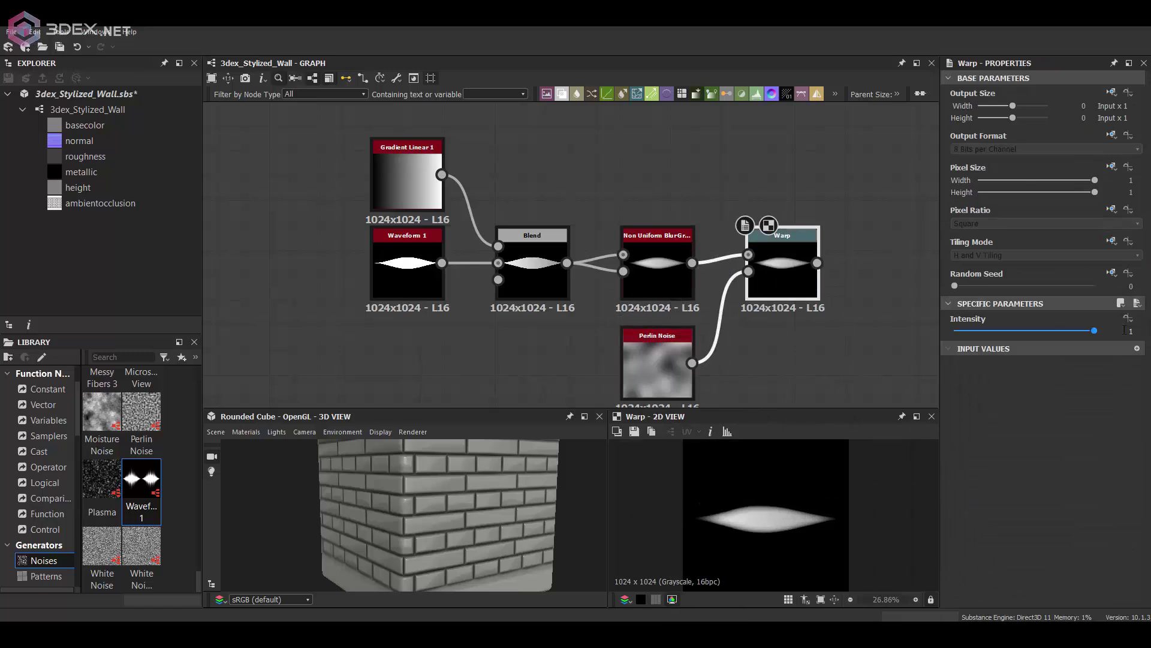
pyautogui.moveTo(1093, 330); pyautogui.dragTo(989, 328)
pyautogui.click(690, 373)
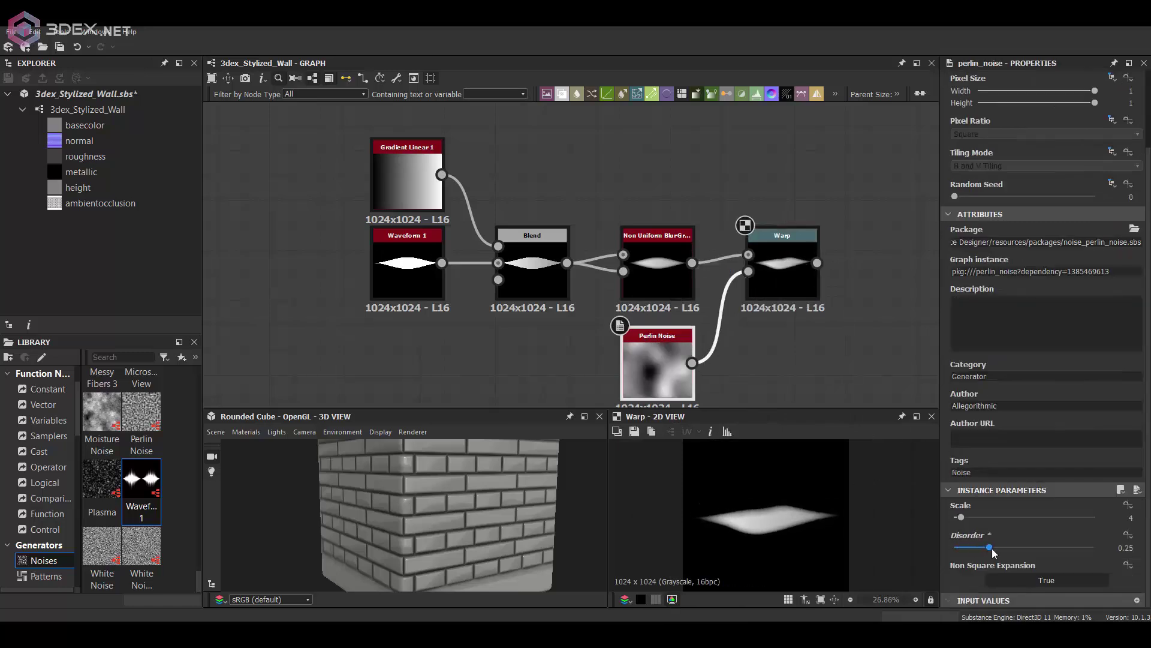
# Step: Add a second Tile Sampler and connect the Warp output to its pattern input
pyautogui.scroll(-3, 639, 243)
pyautogui.press('space')
pyautogui.write('tile s')
pyautogui.click(732, 279)
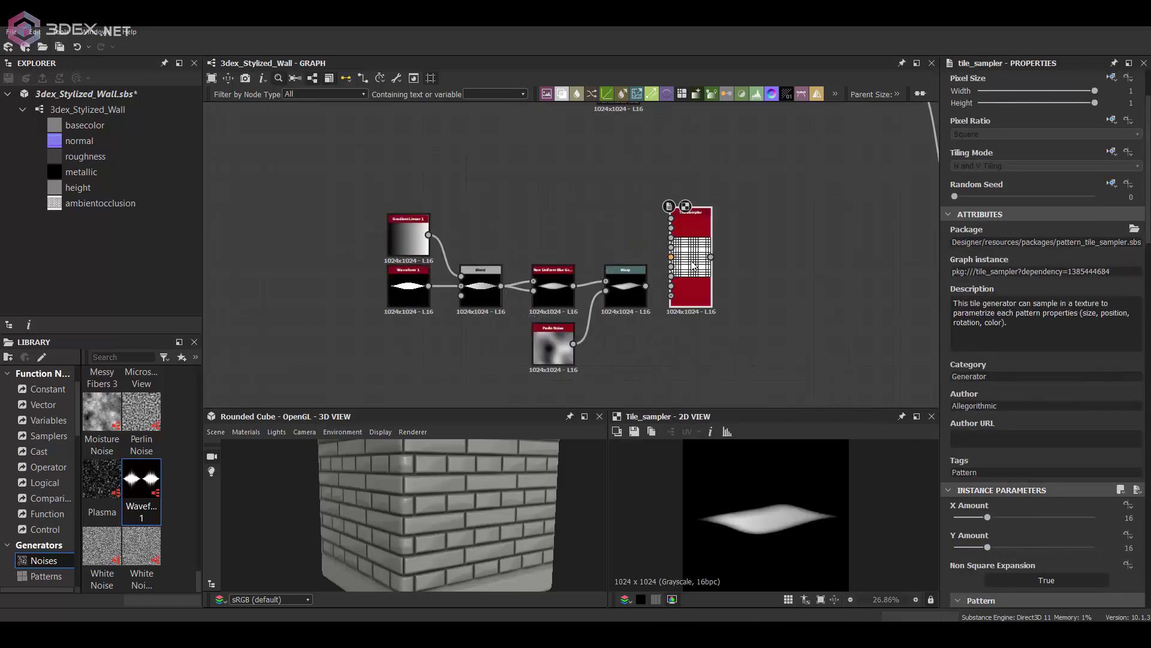
pyautogui.doubleClick(691, 260)
pyautogui.scroll(1, 661, 262)
pyautogui.moveTo(642, 291); pyautogui.dragTo(673, 262)
# Step: Set the new Tile Sampler's X amount to 34, Y amount to 36 and pattern to Pattern Input
pyautogui.scroll(-3, 1013, 368)
pyautogui.click(1027, 337)
pyautogui.click(1032, 367)
pyautogui.click(1043, 449)
pyautogui.click(1112, 466)
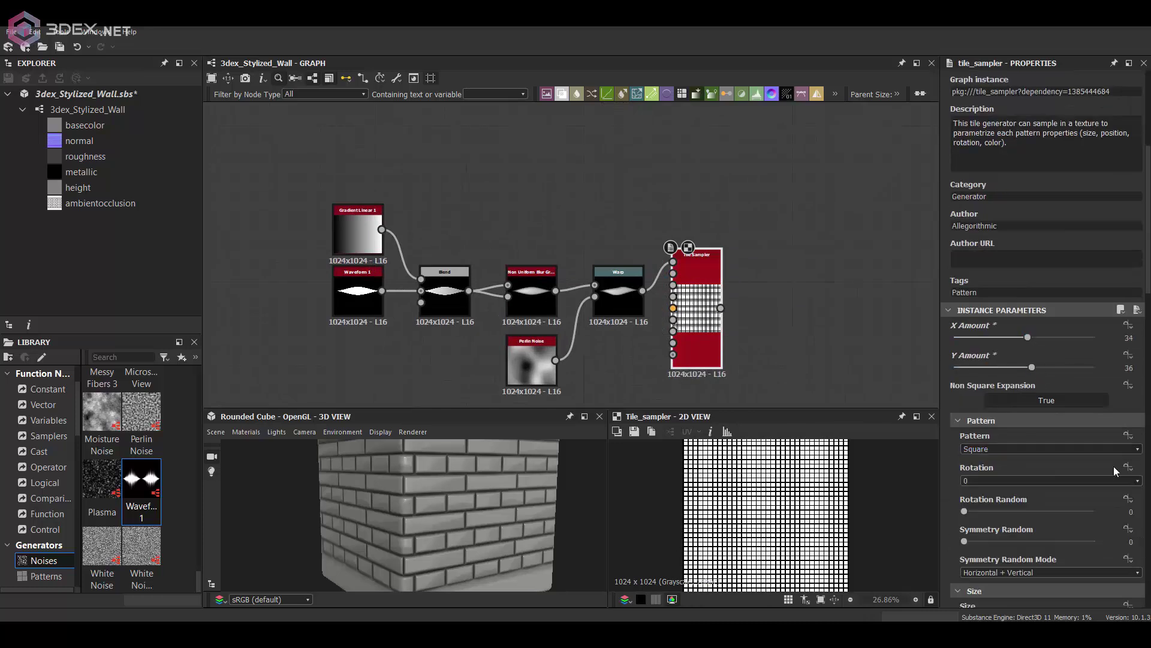
pyautogui.click(994, 448)
pyautogui.click(984, 460)
# Step: Set the Tile Sampler's rotation to 81 degrees and rotation map multiplier to 0.12, and raise its color random
pyautogui.scroll(-5, 969, 387)
pyautogui.scroll(-7, 971, 381)
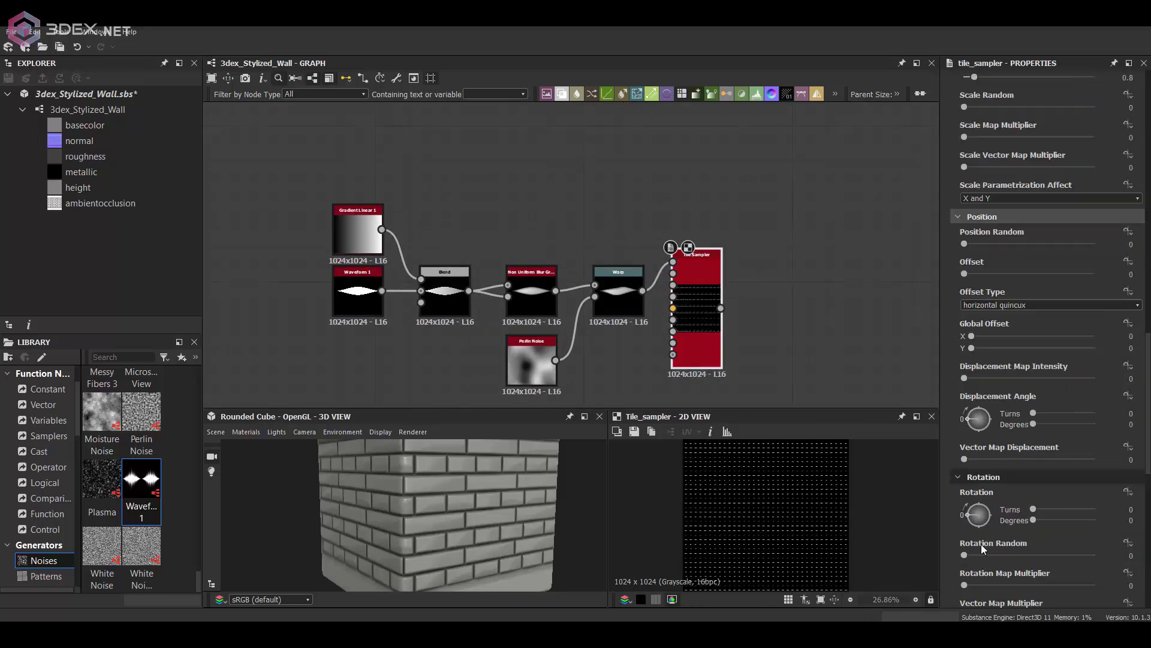
pyautogui.click(977, 505)
pyautogui.scroll(-1, 977, 534)
pyautogui.click(979, 549)
pyautogui.scroll(-8, 1007, 473)
pyautogui.scroll(-4, 1023, 402)
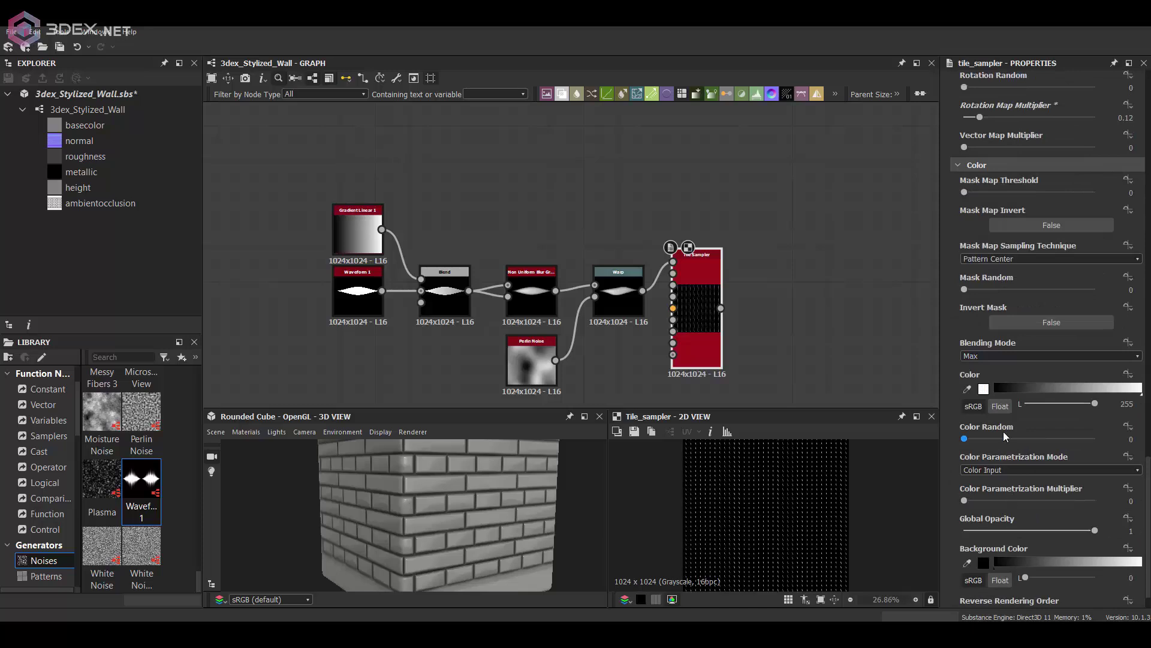
pyautogui.moveTo(1013, 438); pyautogui.dragTo(1067, 439)
# Step: Set the Tile Sampler's scale to 3.93, scale random to 0.82, position random to 0.37 and offset to 0.82
pyautogui.scroll(16, 983, 324)
pyautogui.moveTo(975, 185); pyautogui.dragTo(1015, 185)
pyautogui.moveTo(964, 215)
pyautogui.mouseDown()
pyautogui.moveTo(1092, 219)
pyautogui.moveTo(1073, 222)
pyautogui.mouseUp()
pyautogui.moveTo(964, 351); pyautogui.dragTo(1069, 383)
pyautogui.scroll(-3, 991, 518)
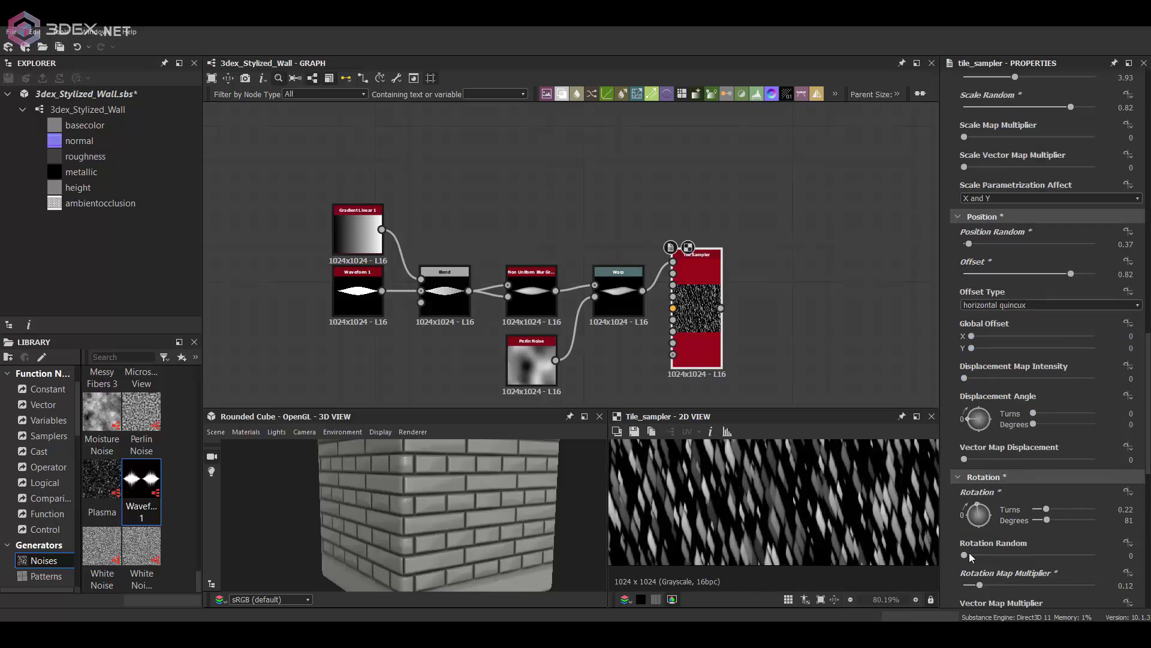
# Step: Undo the rotation map multiplier change and set the Tile Sampler's rotation random to 0.07
pyautogui.hotkey('ctrl', 'z')
pyautogui.moveTo(964, 556); pyautogui.dragTo(973, 555)
pyautogui.scroll(-2, 811, 503)
pyautogui.moveTo(811, 502); pyautogui.dragTo(804, 513, button='middle')
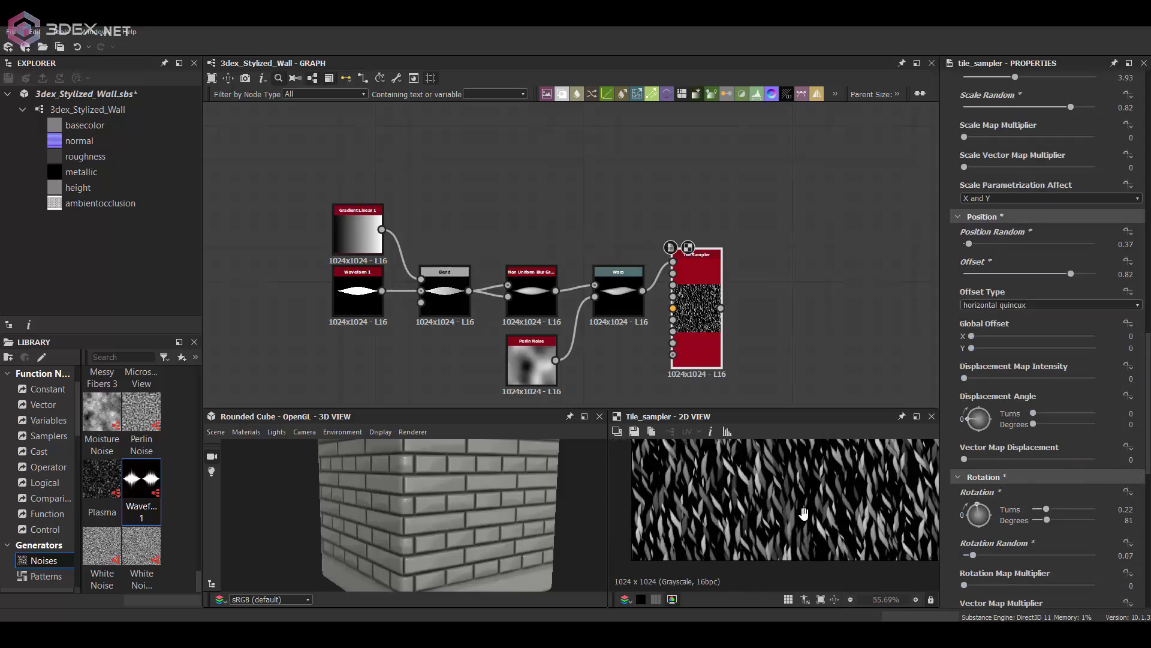
# Step: Densify the leaf pattern by setting the Tile Sampler's scale to 10, X amount to 46 and Y amount to 64
pyautogui.scroll(3, 1024, 286)
pyautogui.moveTo(1019, 292); pyautogui.dragTo(1103, 292)
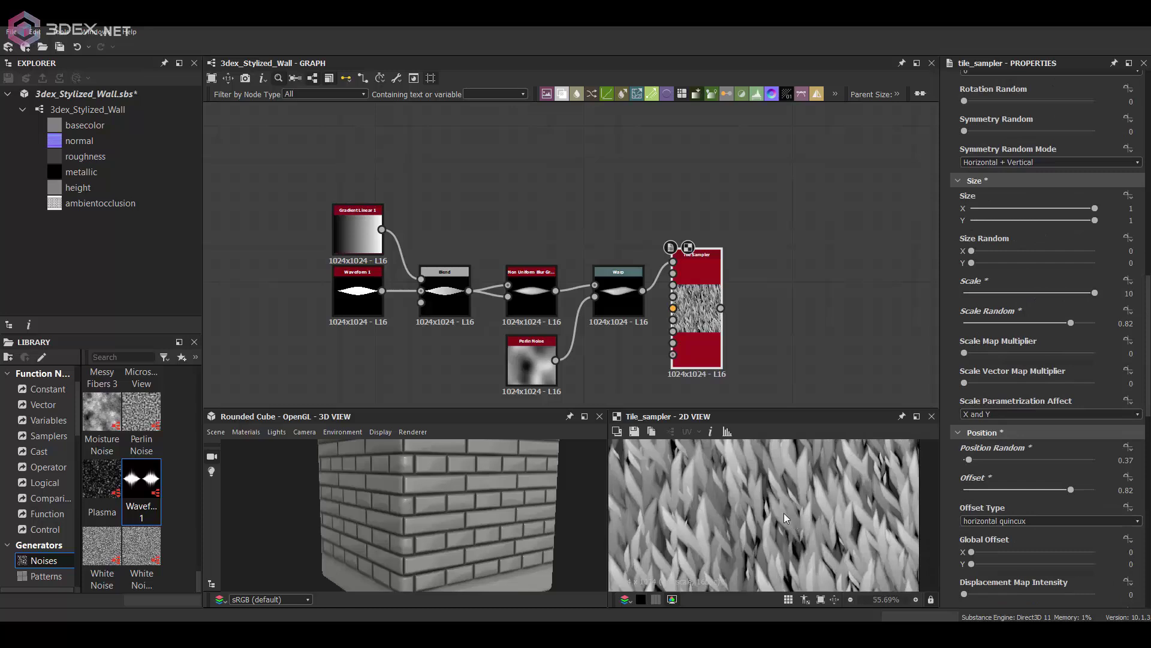
pyautogui.scroll(-4, 784, 515)
pyautogui.scroll(3, 774, 522)
pyautogui.scroll(8, 988, 314)
pyautogui.moveTo(1027, 301); pyautogui.dragTo(1059, 329)
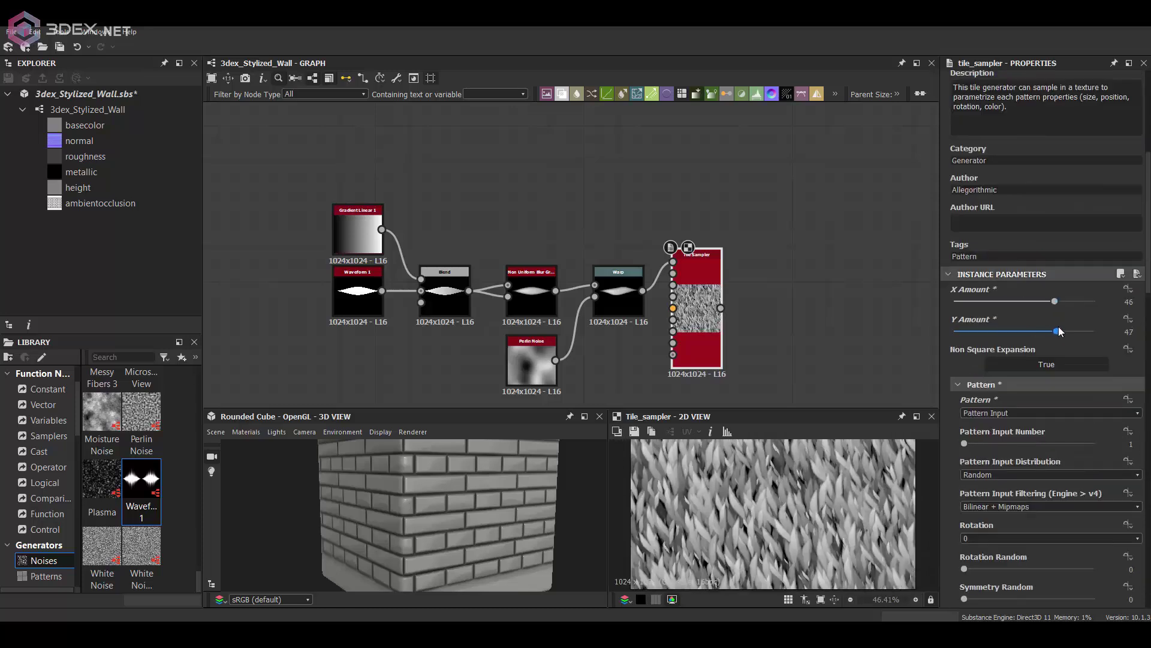
pyautogui.scroll(-4, 784, 514)
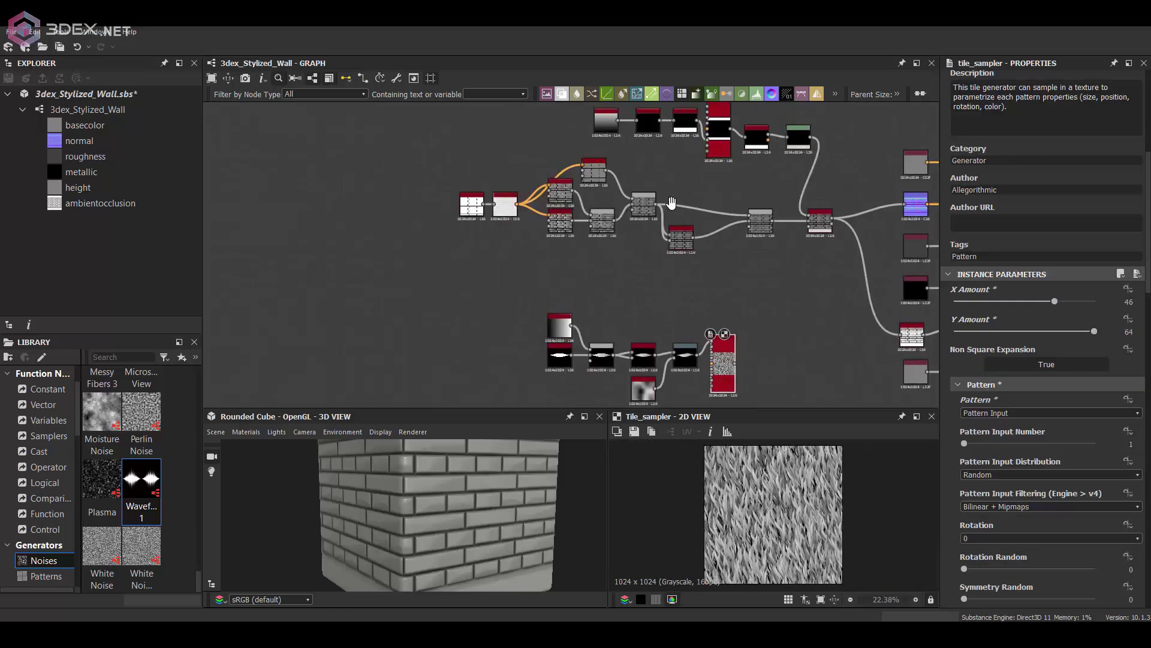
# Step: Duplicate the Histogram Scan near the leaf pattern's Tile Sampler and add an Invert Grayscale node after the copy
pyautogui.doubleClick(681, 175)
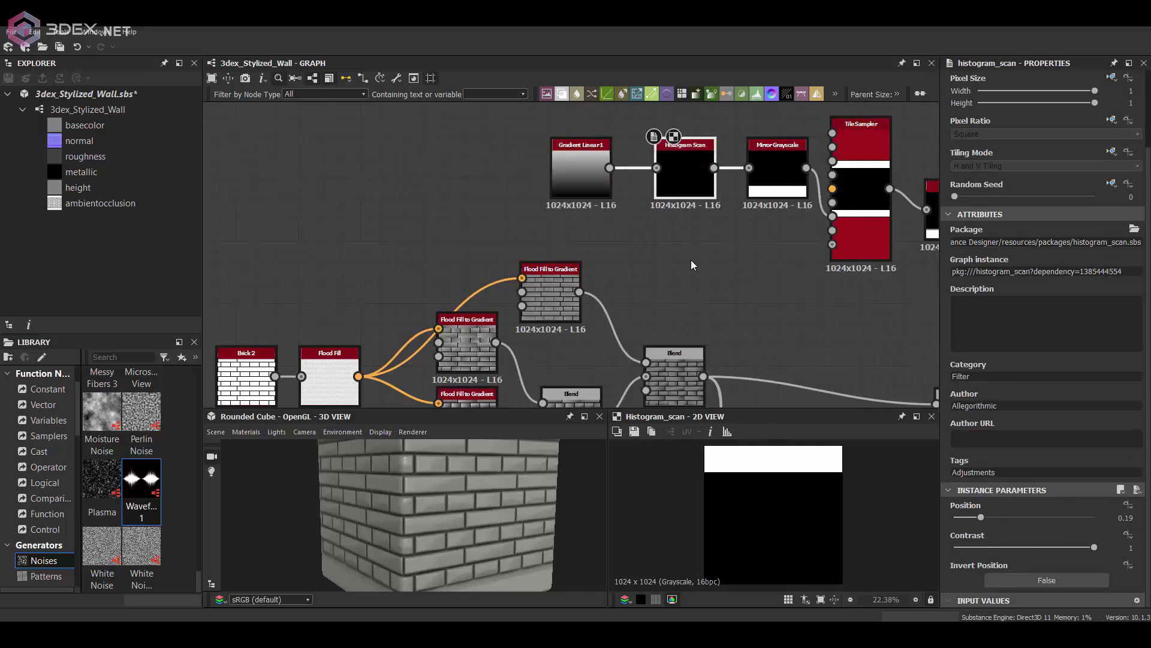
pyautogui.hotkey('ctrl', 'd')
pyautogui.scroll(-3, 645, 282)
pyautogui.moveTo(576, 258); pyautogui.dragTo(647, 236)
pyautogui.scroll(2, 646, 236)
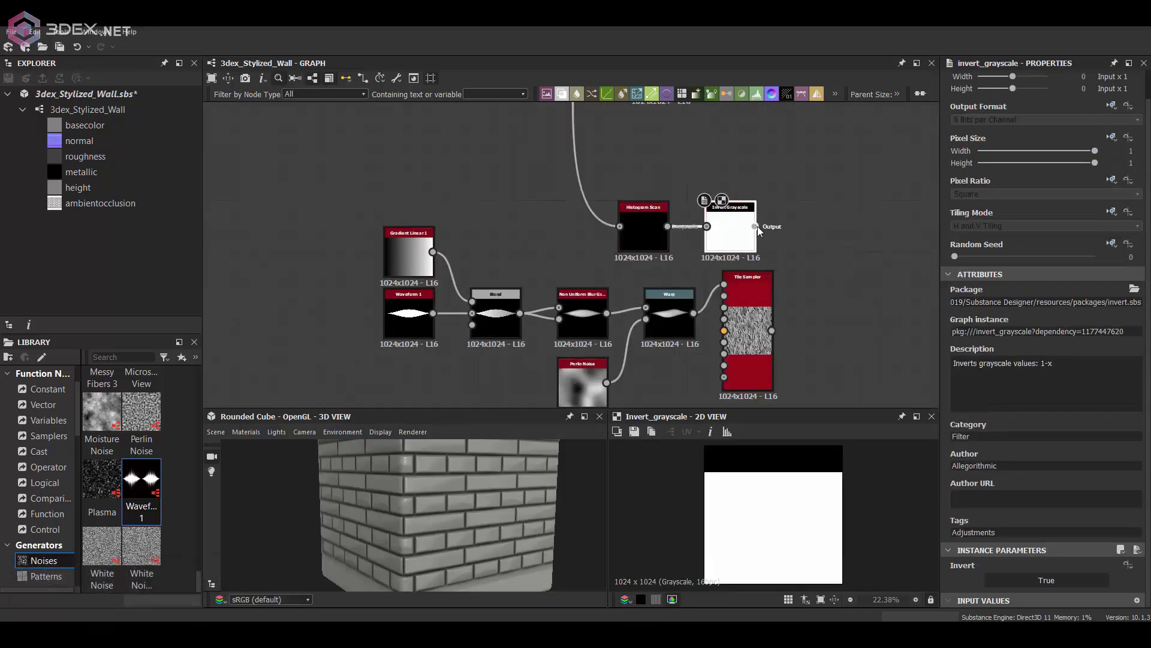
# Step: Connect the Invert Grayscale to the second Tile Sampler's mask map input and raise its mask map threshold
pyautogui.moveTo(754, 226); pyautogui.dragTo(723, 330)
pyautogui.doubleClick(740, 357)
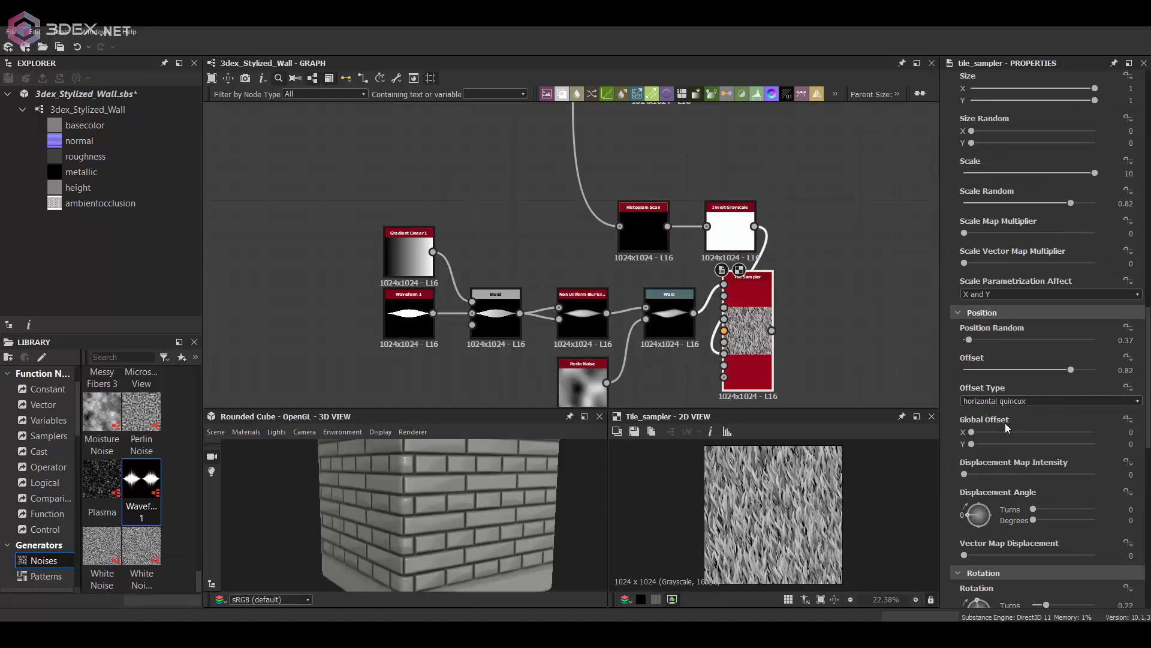
pyautogui.scroll(-10, 1007, 428)
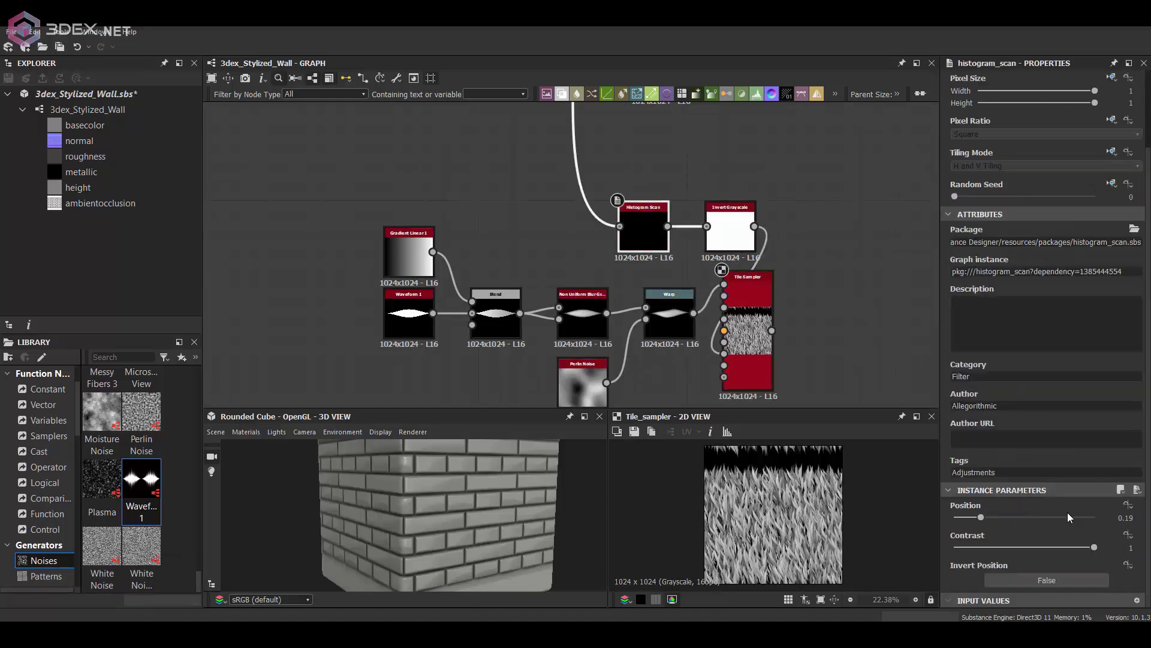
# Step: Set the duplicated Histogram Scan's position to 0.83 and move the Tile Sampler level with the Invert Grayscale
pyautogui.click(1068, 517)
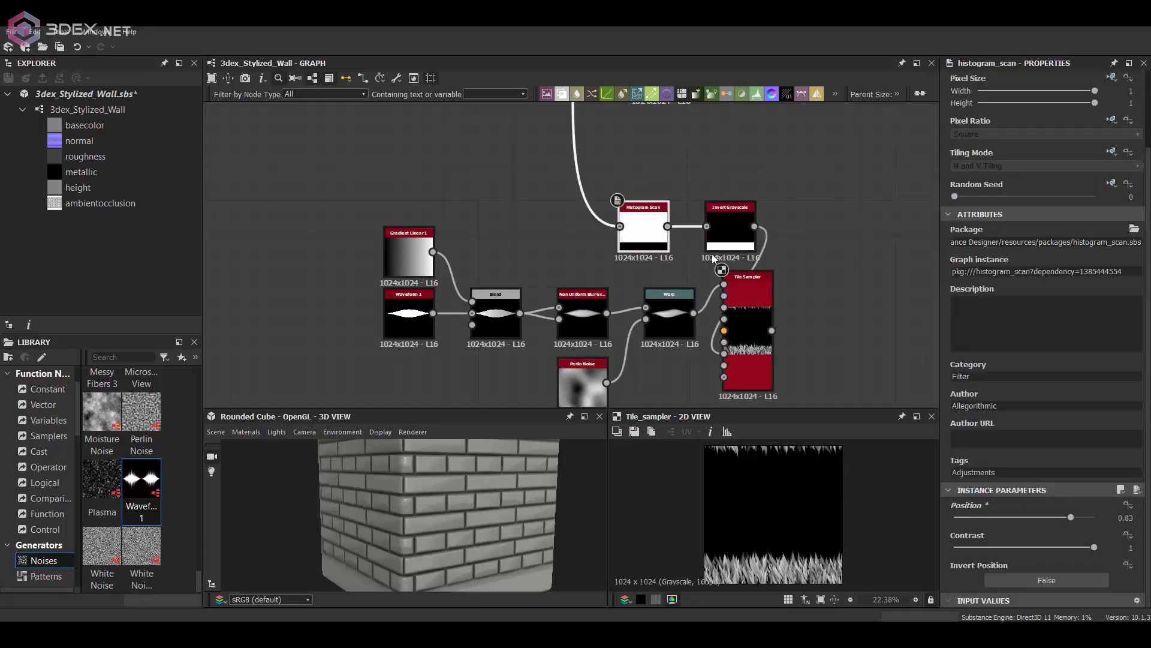
pyautogui.scroll(-1, 713, 259)
pyautogui.moveTo(700, 295); pyautogui.dragTo(780, 229)
pyautogui.moveTo(831, 385); pyautogui.dragTo(764, 430, button='middle')
# Step: Make room beside the output nodes and add a second Height Blend after the existing one
pyautogui.scroll(-5, 688, 243)
pyautogui.moveTo(505, 176); pyautogui.dragTo(541, 186, button='middle')
pyautogui.moveTo(812, 220); pyautogui.dragTo(870, 220)
pyautogui.scroll(5, 728, 218)
pyautogui.click(663, 307)
pyautogui.press('space')
pyautogui.write('heig')
pyautogui.press('Return')
pyautogui.moveTo(770, 390); pyautogui.dragTo(759, 276, button='middle')
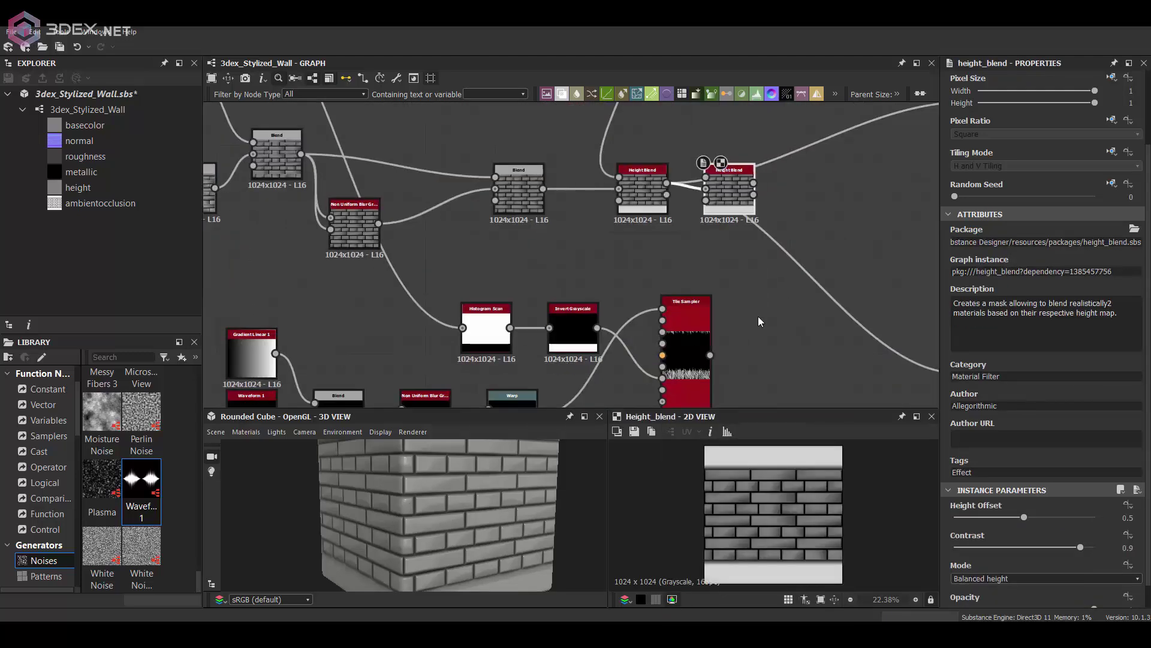
# Step: Add an Auto Levels node after the leaf pattern's Tile Sampler and preview the sampler's pattern
pyautogui.click(758, 318)
pyautogui.doubleClick(698, 353)
pyautogui.press('space')
pyautogui.write('au')
pyautogui.press('Return')
pyautogui.scroll(5, 811, 537)
pyautogui.moveTo(821, 532); pyautogui.dragTo(819, 451, button='middle')
pyautogui.doubleClick(692, 357)
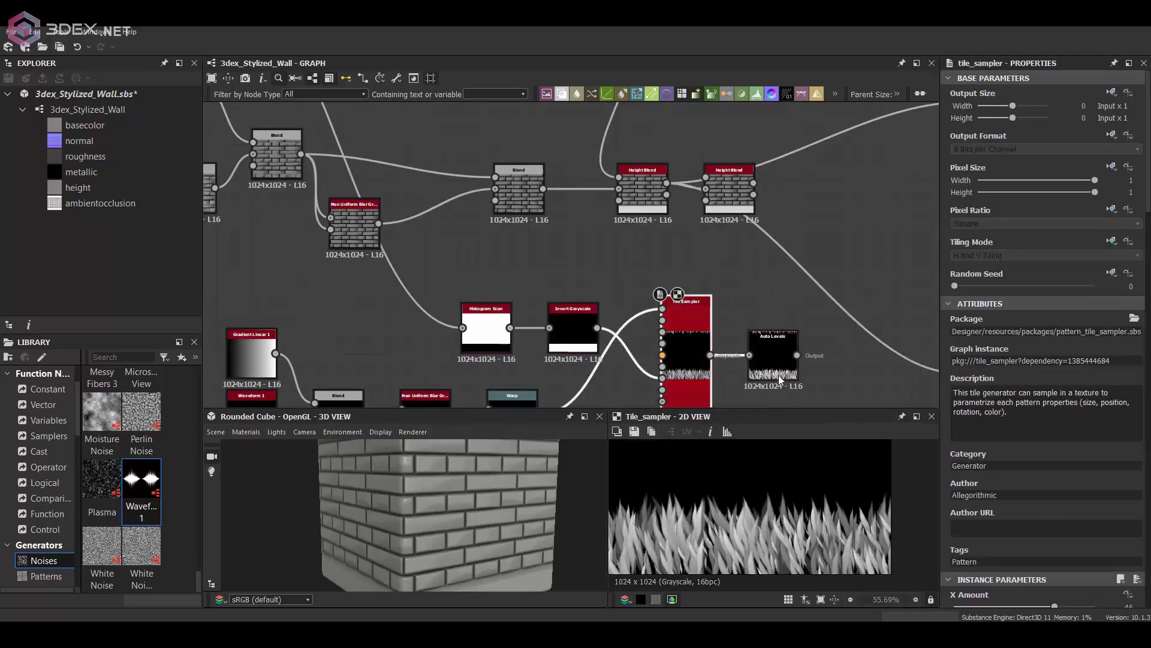
# Step: Connect the Auto Levels output to the second Height Blend's top height input and preview the blended height
pyautogui.doubleClick(777, 369)
pyautogui.moveTo(776, 367); pyautogui.dragTo(749, 340)
pyautogui.moveTo(738, 275); pyautogui.dragTo(738, 291, button='middle')
pyautogui.moveTo(726, 222); pyautogui.dragTo(795, 222)
pyautogui.moveTo(771, 342); pyautogui.dragTo(777, 192)
pyautogui.doubleClick(795, 207)
pyautogui.scroll(-4, 830, 500)
pyautogui.moveTo(830, 501); pyautogui.dragTo(814, 570, button='middle')
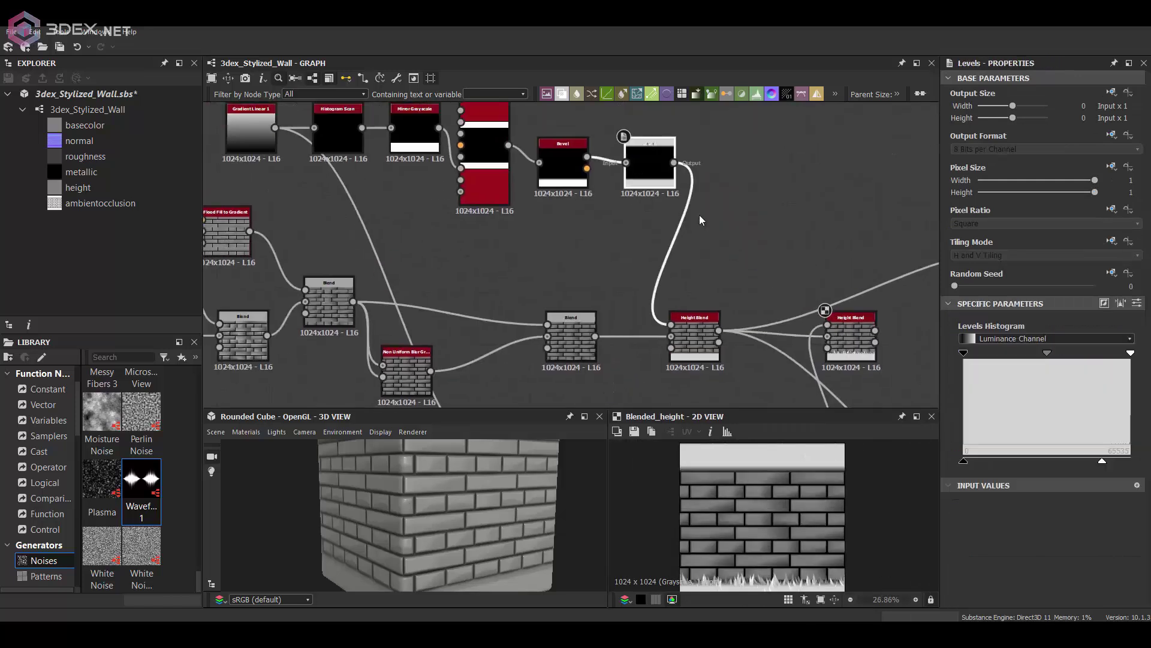
# Step: Fine-tune the maximum output level of the Levels node that follows the Bevel
pyautogui.moveTo(1131, 460); pyautogui.dragTo(1064, 461)
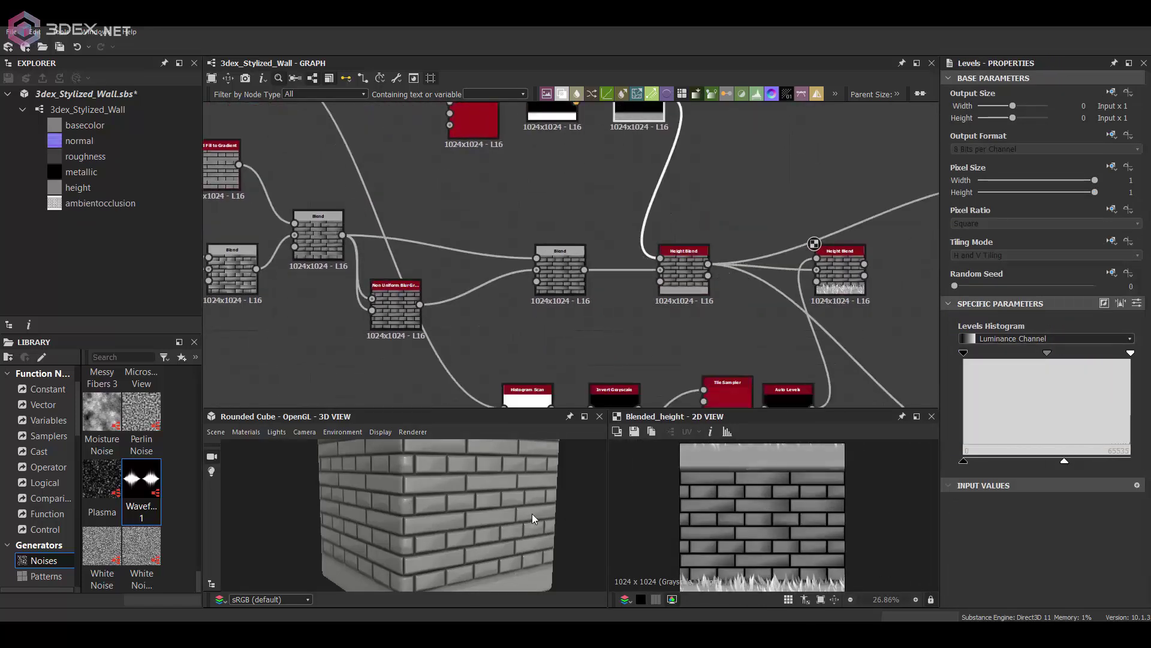
pyautogui.moveTo(535, 519); pyautogui.dragTo(473, 515)
pyautogui.scroll(3, 474, 516)
pyautogui.moveTo(1064, 460); pyautogui.dragTo(1106, 461)
pyautogui.moveTo(761, 330); pyautogui.dragTo(679, 277, button='middle')
# Step: Reposition the second Height Blend and connect its height output to the Normal and Ambient Occlusion nodes
pyautogui.doubleClick(711, 359)
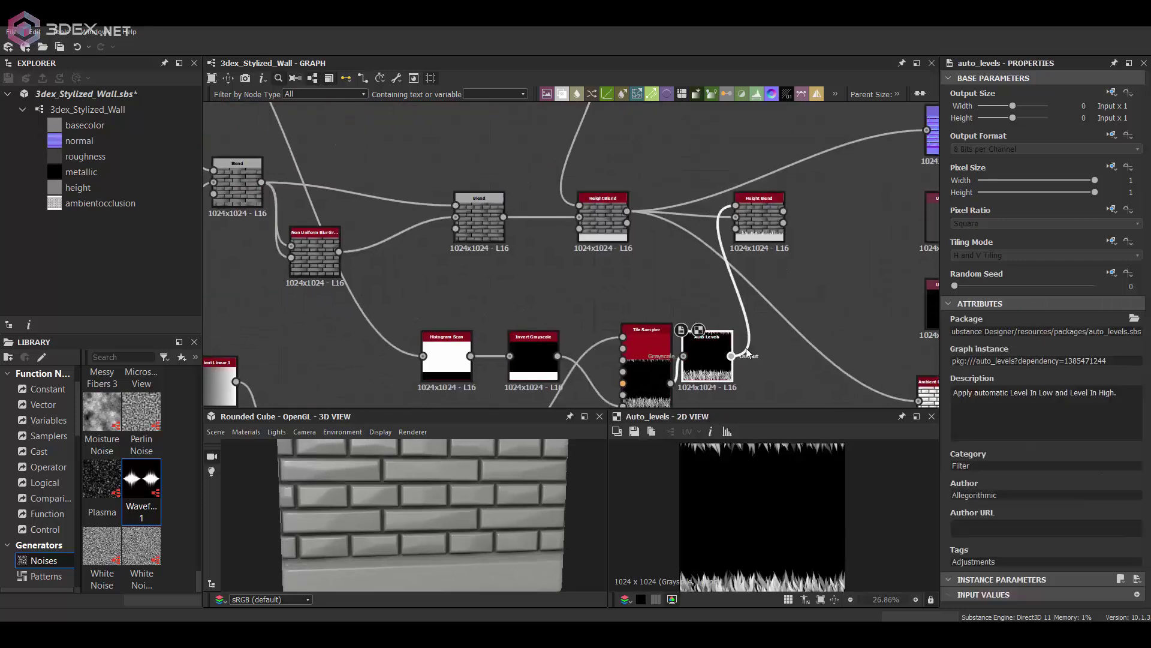
pyautogui.doubleClick(757, 223)
pyautogui.moveTo(758, 223); pyautogui.dragTo(792, 273)
pyautogui.moveTo(745, 242); pyautogui.dragTo(617, 243, button='middle')
pyautogui.scroll(-2, 617, 243)
pyautogui.moveTo(667, 253); pyautogui.dragTo(737, 163)
pyautogui.moveTo(717, 300); pyautogui.dragTo(729, 265, button='middle')
pyautogui.moveTo(748, 314); pyautogui.dragTo(679, 217)
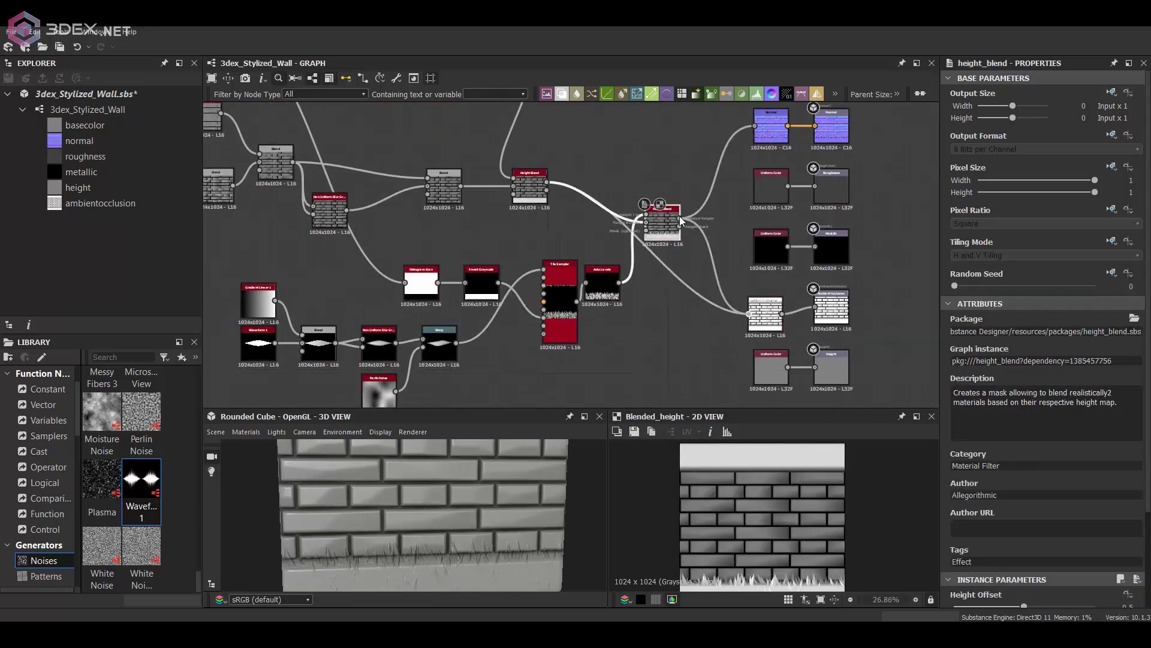
# Step: Compare modes on the second Height Blend, keeping Balanced height with a height offset of 0.72
pyautogui.scroll(3, 692, 253)
pyautogui.scroll(-3, 1038, 490)
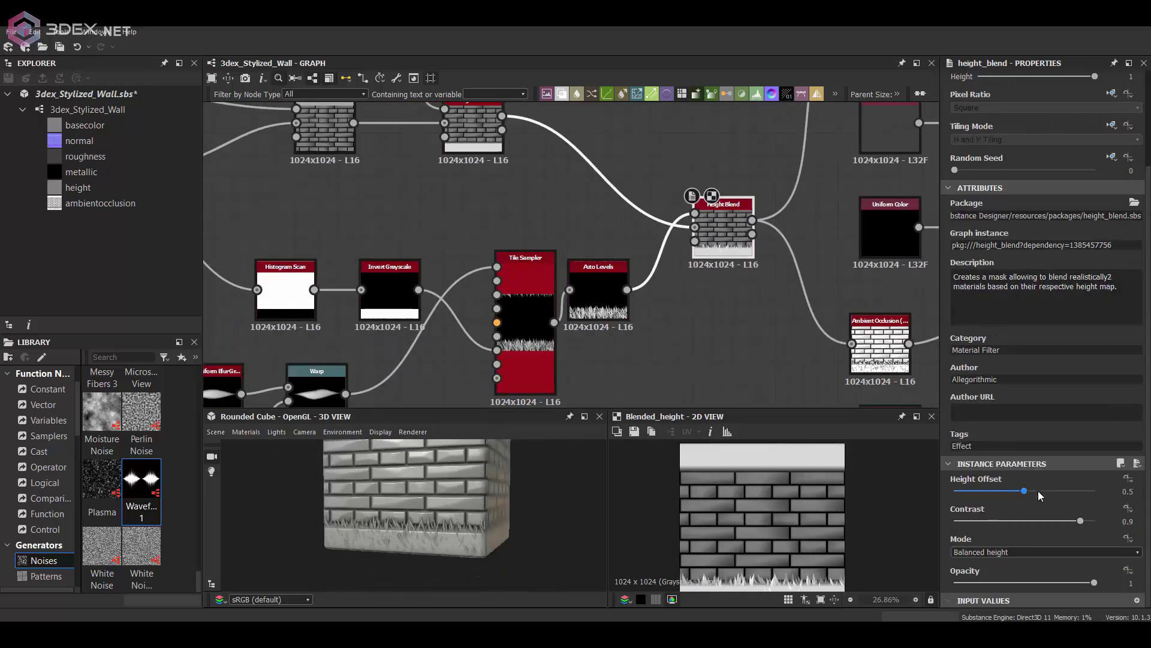
pyautogui.moveTo(1024, 491)
pyautogui.mouseDown()
pyautogui.moveTo(1039, 490)
pyautogui.moveTo(1008, 488)
pyautogui.mouseUp()
pyautogui.moveTo(519, 517); pyautogui.dragTo(471, 516)
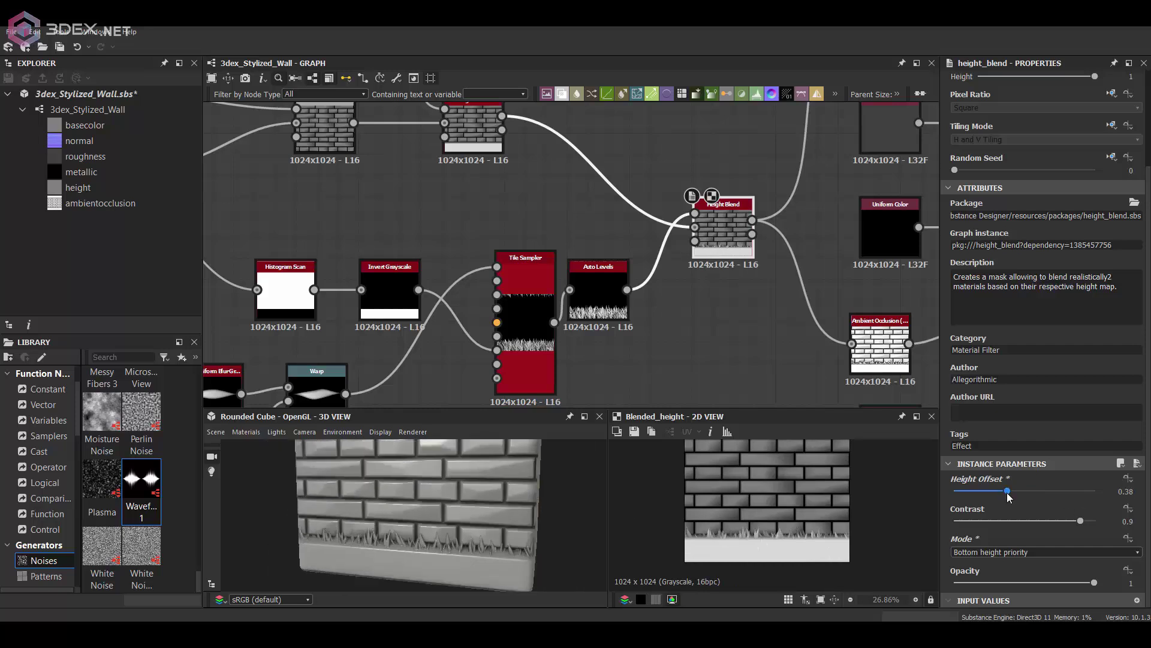
pyautogui.click(1007, 552)
pyautogui.click(1002, 564)
pyautogui.click(1043, 490)
pyautogui.moveTo(1042, 490)
pyautogui.mouseDown()
pyautogui.moveTo(1079, 490)
pyautogui.moveTo(1055, 490)
pyautogui.mouseUp()
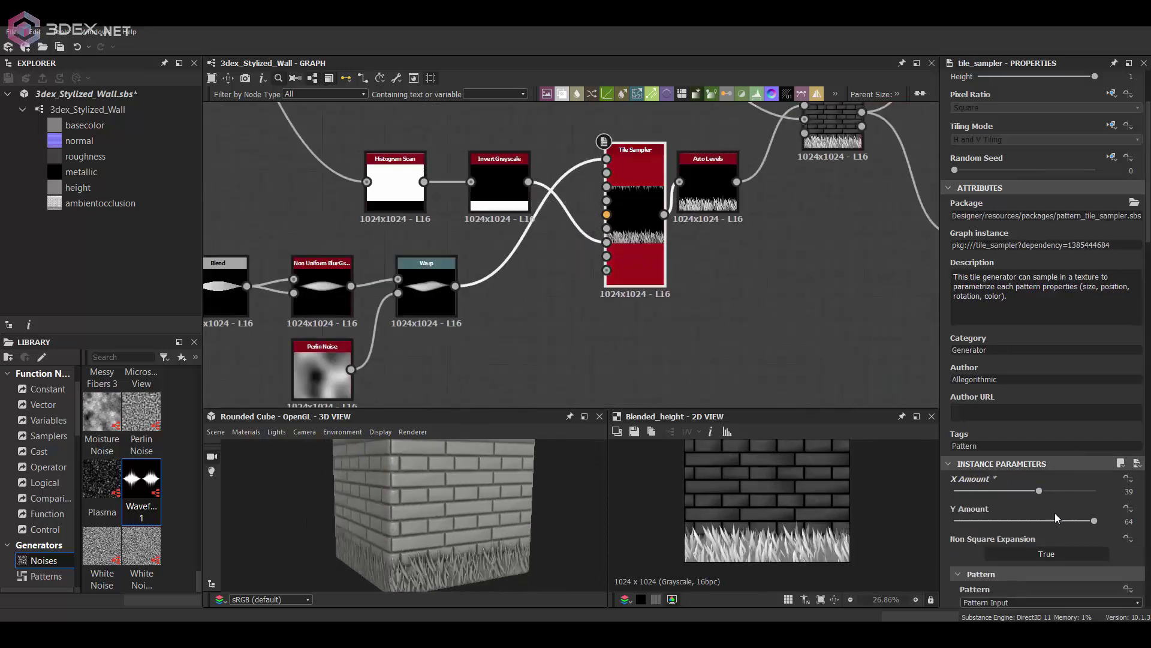
# Step: Set the grass Tile Sampler's X amount to 27 and Y amount to 32
pyautogui.moveTo(1055, 517); pyautogui.dragTo(1013, 491)
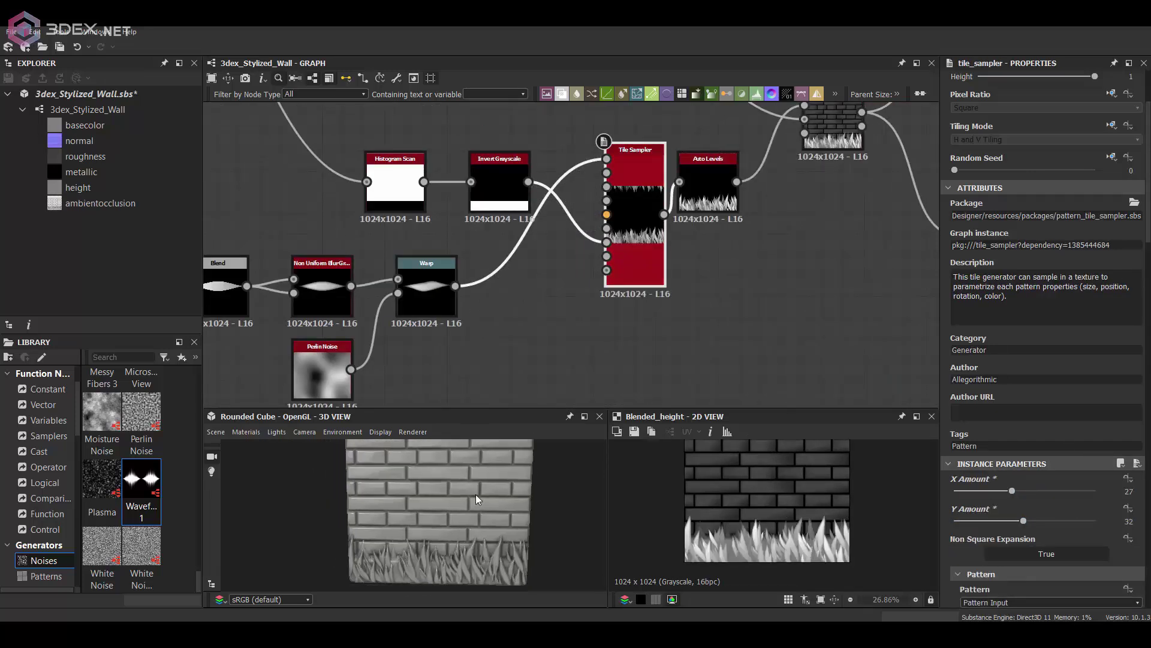
pyautogui.scroll(3, 478, 500)
pyautogui.moveTo(478, 522); pyautogui.dragTo(470, 502, button='middle')
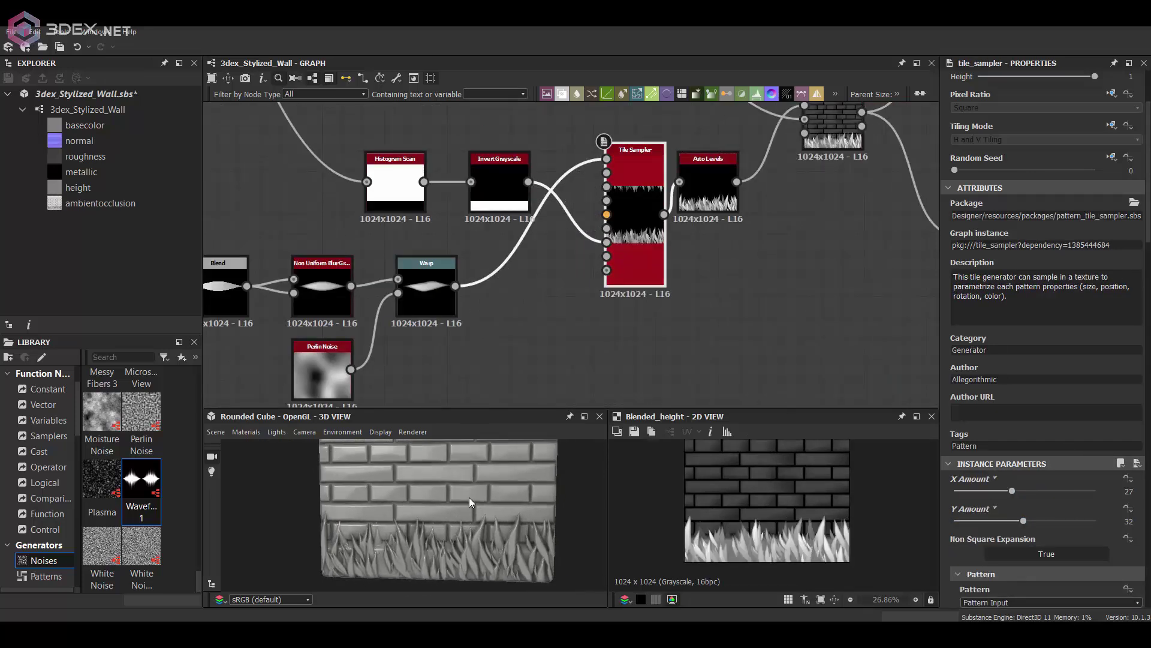
# Step: Set the blade shape's Subtract Blend opacity to 0.13 and its Non Uniform Blur intensity to 10.85
pyautogui.moveTo(287, 264); pyautogui.dragTo(583, 271, button='middle')
pyautogui.click(512, 292)
pyautogui.moveTo(995, 331); pyautogui.dragTo(950, 333)
pyautogui.click(623, 302)
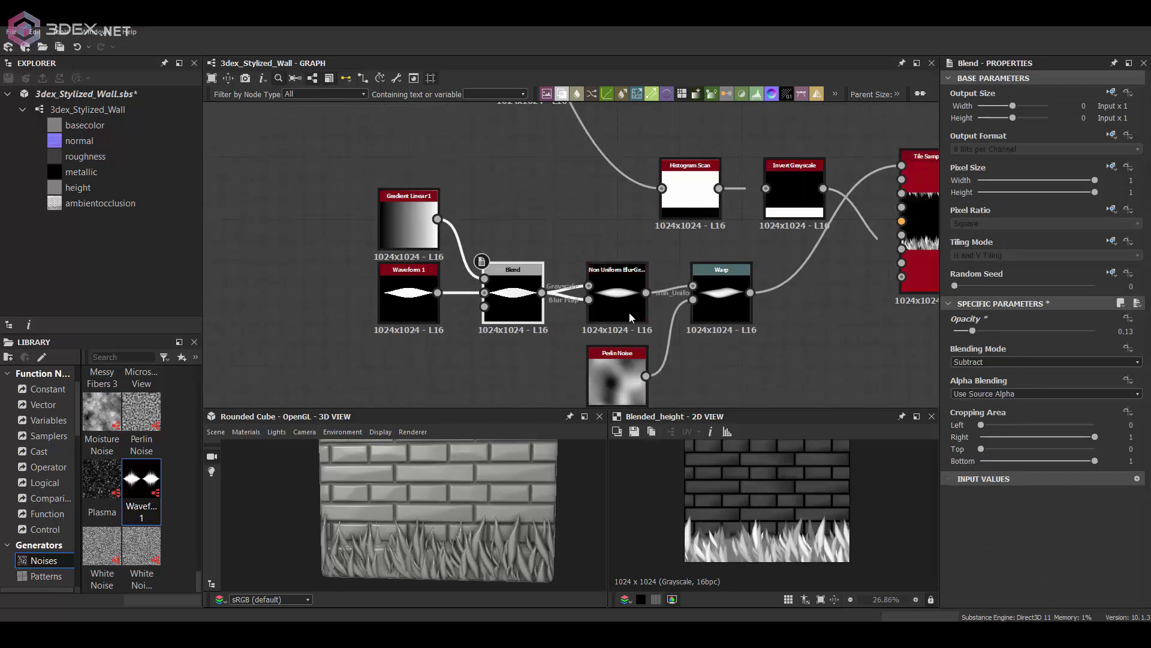
pyautogui.scroll(-2, 985, 533)
pyautogui.scroll(-3, 490, 502)
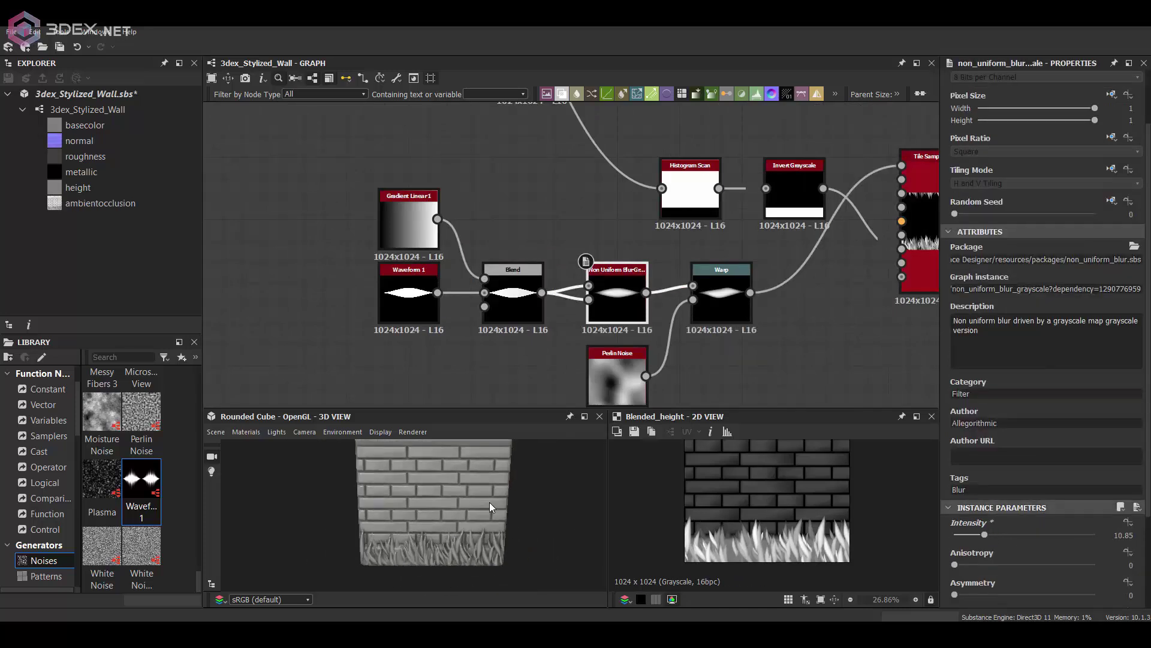
pyautogui.moveTo(489, 501); pyautogui.dragTo(472, 492)
# Step: Set the position of the Histogram Scan that masks the grass to 0.9
pyautogui.moveTo(576, 244); pyautogui.dragTo(462, 300, button='middle')
pyautogui.click(576, 243)
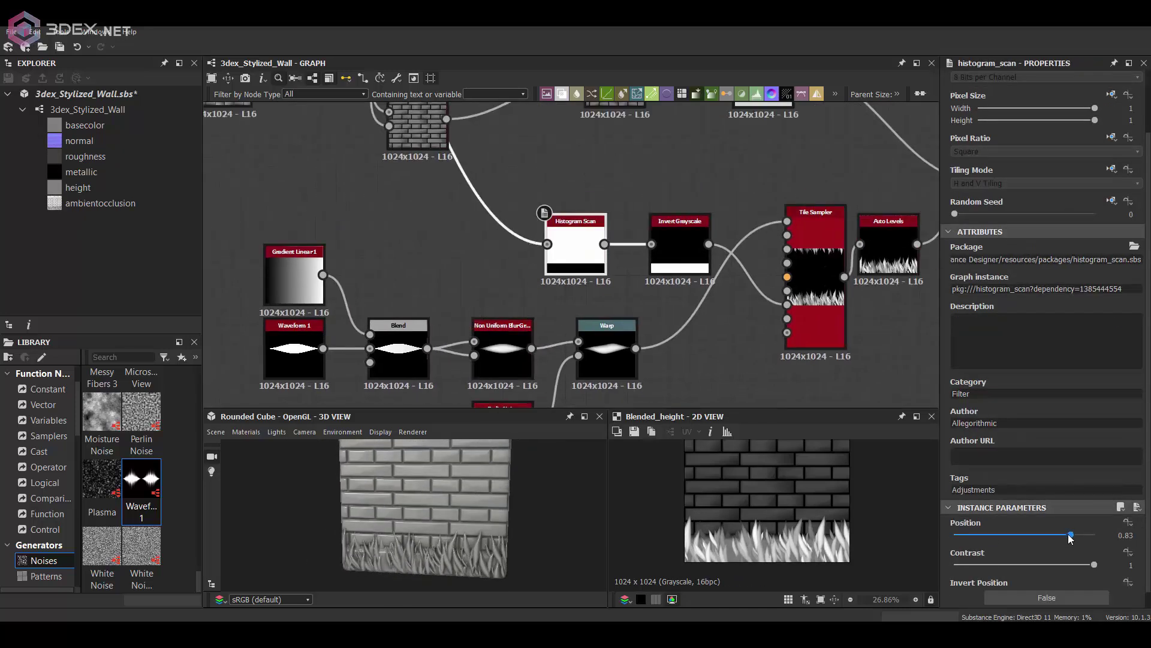
pyautogui.moveTo(1024, 534); pyautogui.dragTo(1081, 534)
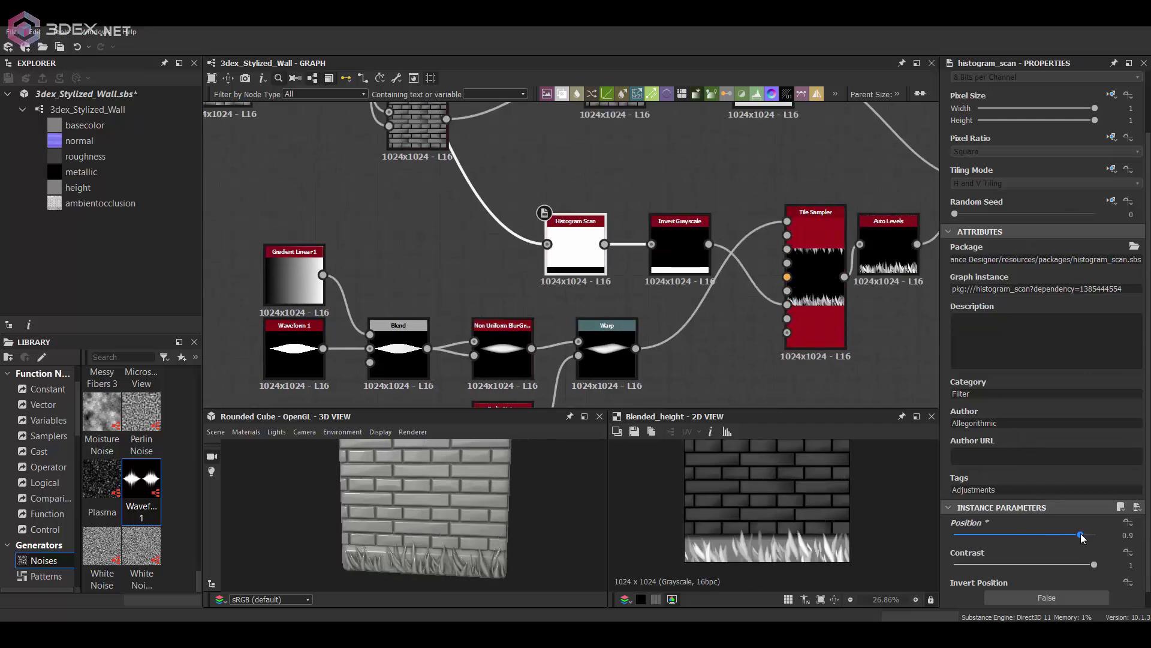
# Step: Set the grass Tile Sampler's X amount to 49, Y amount to 51, scale to 20 and scale random to 1
pyautogui.doubleClick(815, 276)
pyautogui.scroll(-10, 1062, 426)
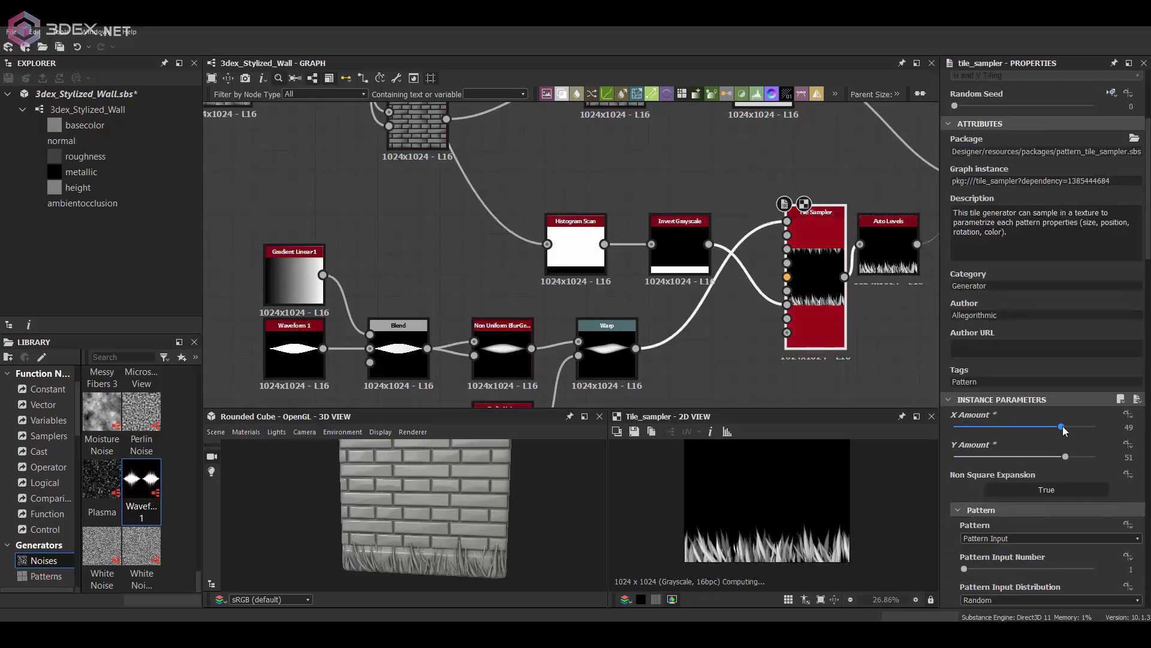
pyautogui.doubleClick(1125, 454)
pyautogui.write('20')
pyautogui.press('Return')
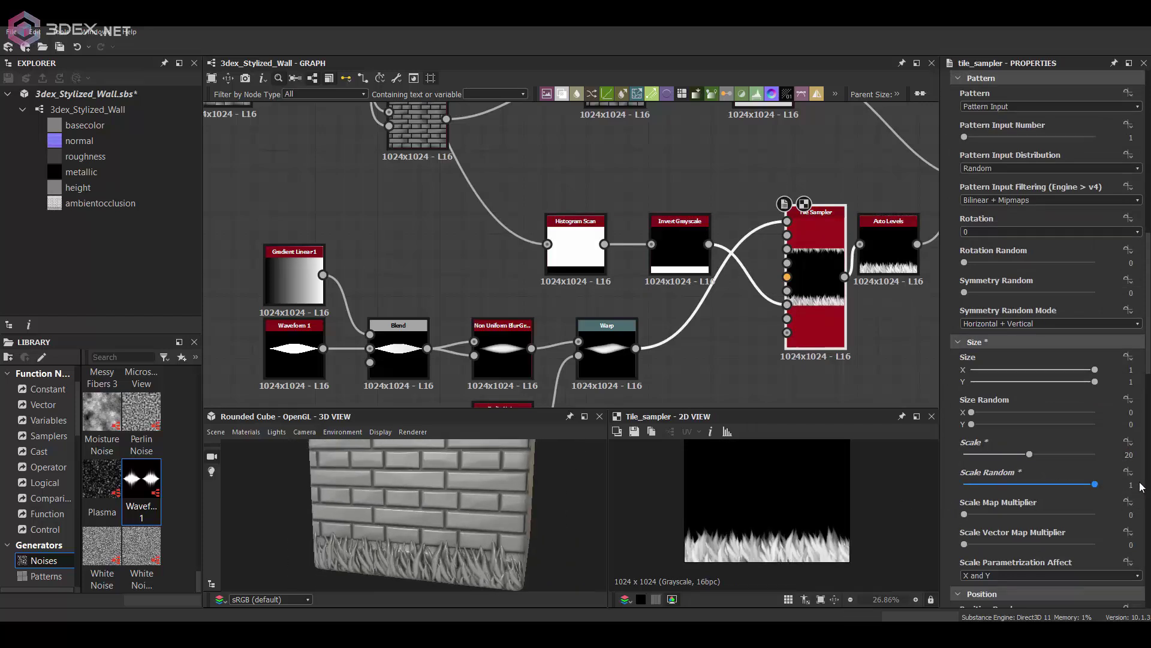
pyautogui.scroll(-5, 1019, 516)
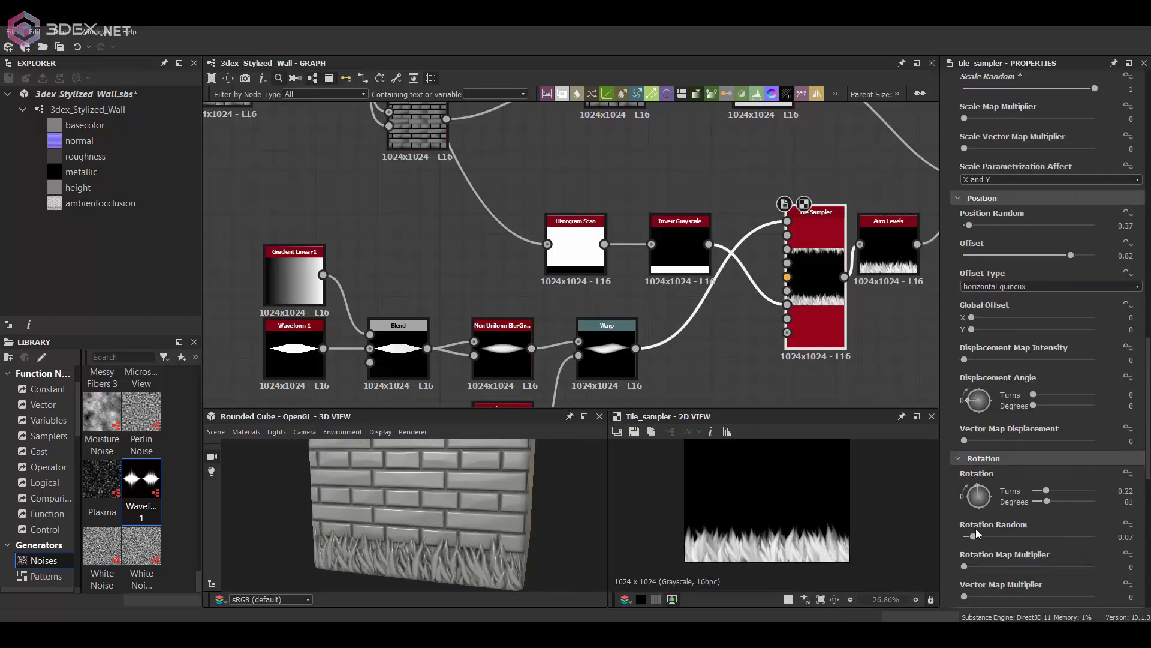
# Step: Set the grass Tile Sampler's rotation random to 0.08 and its rotation to 129 degrees
pyautogui.moveTo(977, 535); pyautogui.dragTo(975, 534)
pyautogui.moveTo(981, 492); pyautogui.dragTo(991, 494)
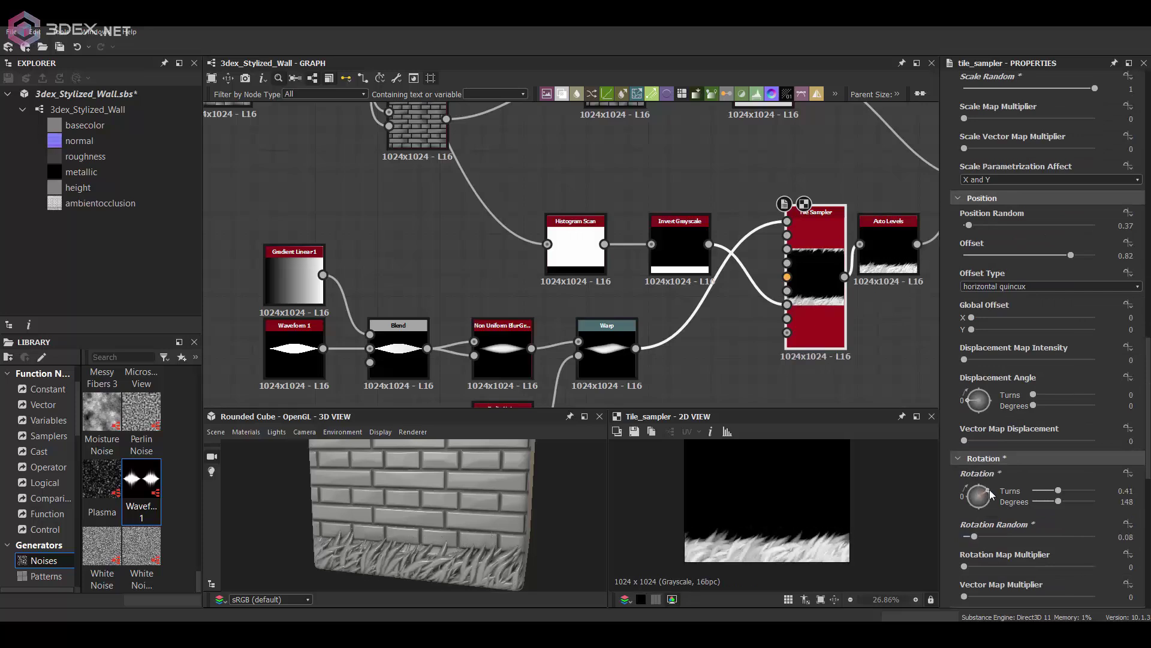
pyautogui.scroll(-3, 474, 516)
pyautogui.moveTo(467, 516); pyautogui.dragTo(439, 513)
pyautogui.scroll(-4, 782, 223)
pyautogui.moveTo(782, 224); pyautogui.dragTo(550, 297, button='middle')
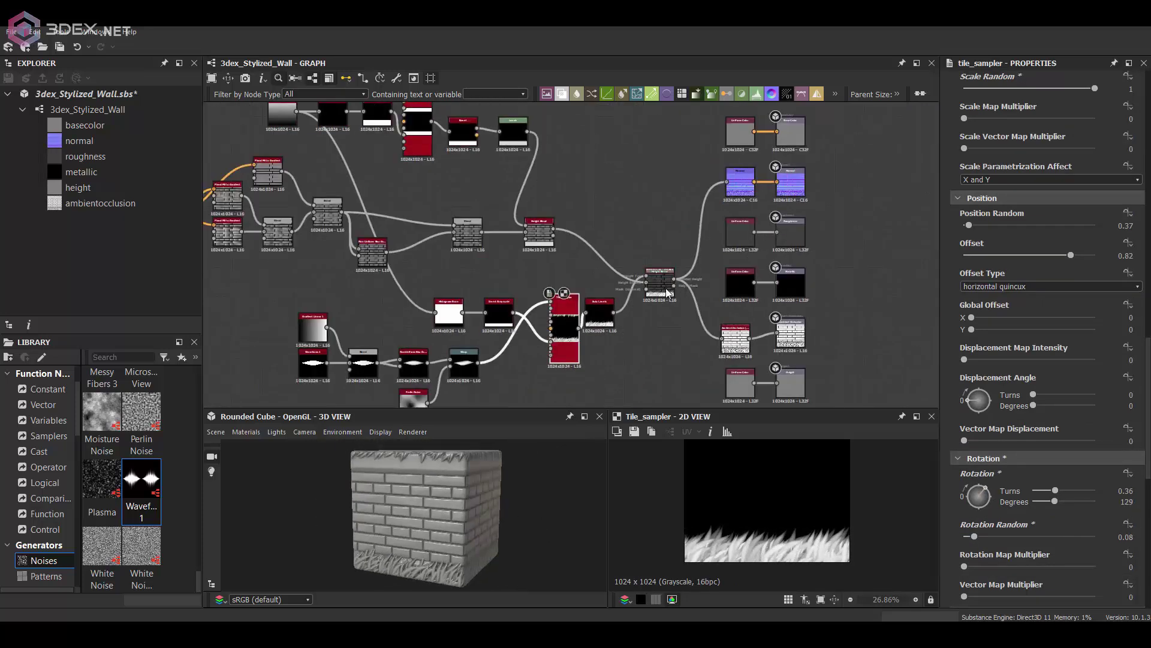
# Step: Insert a Histogram Range node after the second Height Blend and inspect the wall in 3D
pyautogui.doubleClick(659, 284)
pyautogui.moveTo(822, 499); pyautogui.dragTo(828, 531, button='middle')
pyautogui.scroll(-2, 829, 532)
pyautogui.scroll(-5, 717, 222)
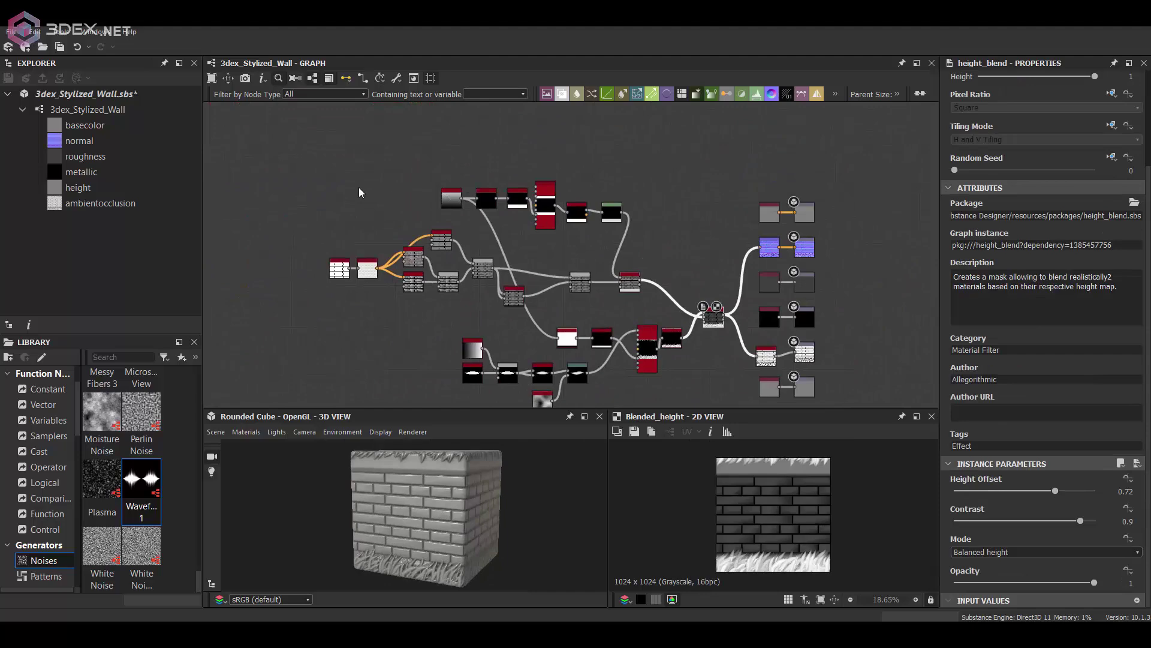
pyautogui.scroll(5, 662, 309)
pyautogui.press('space')
pyautogui.write('his')
pyautogui.click(566, 293)
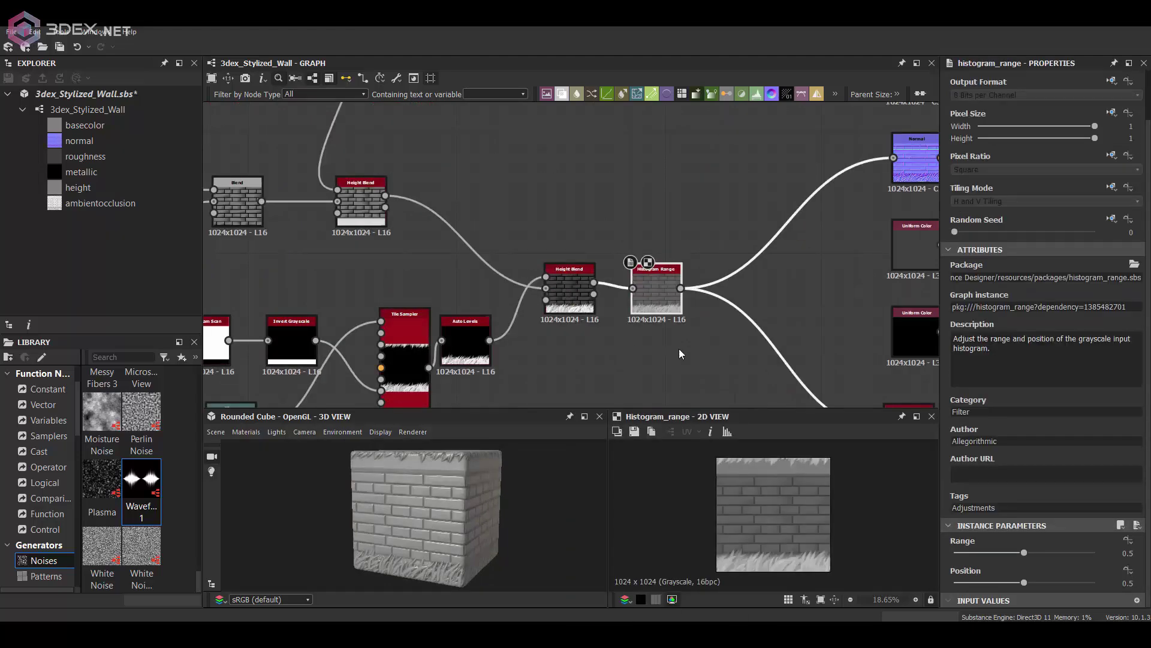
pyautogui.scroll(2, 673, 321)
pyautogui.scroll(3, 468, 495)
pyautogui.scroll(-3, 635, 257)
pyautogui.scroll(2, 491, 502)
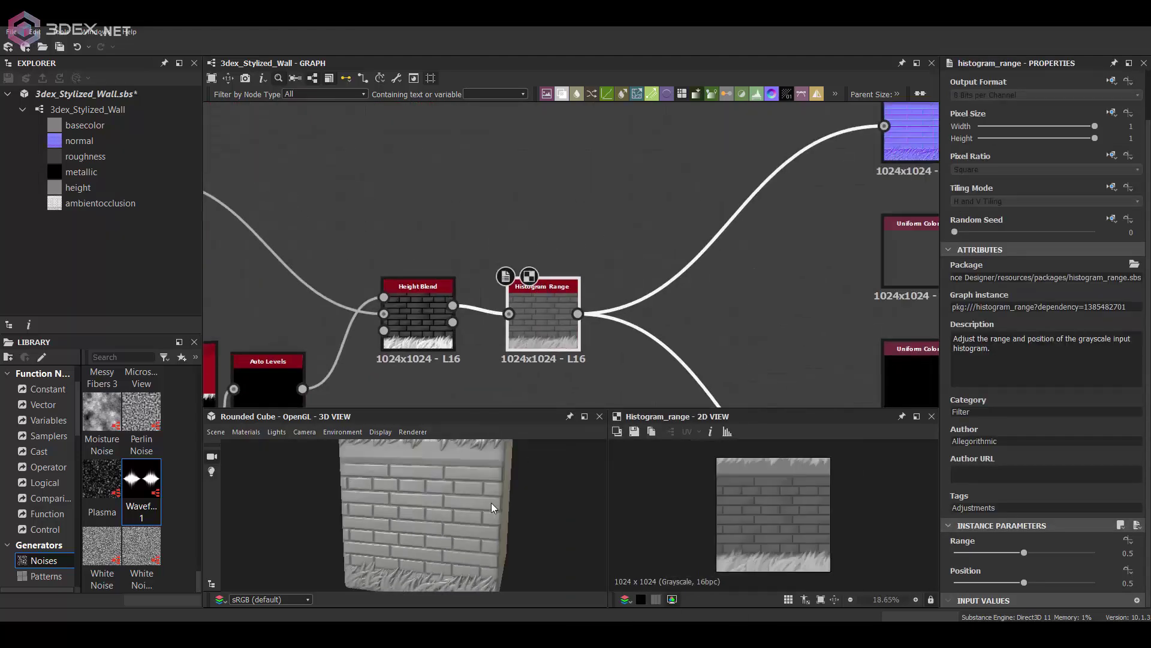
pyautogui.scroll(-3, 620, 218)
# Step: Move the Normal node back and add a Curvature Smooth node fed by it
pyautogui.moveTo(667, 212); pyautogui.dragTo(619, 218)
pyautogui.press('space')
pyautogui.write('curv')
pyautogui.click(705, 226)
pyautogui.doubleClick(650, 181)
pyautogui.scroll(5, 793, 520)
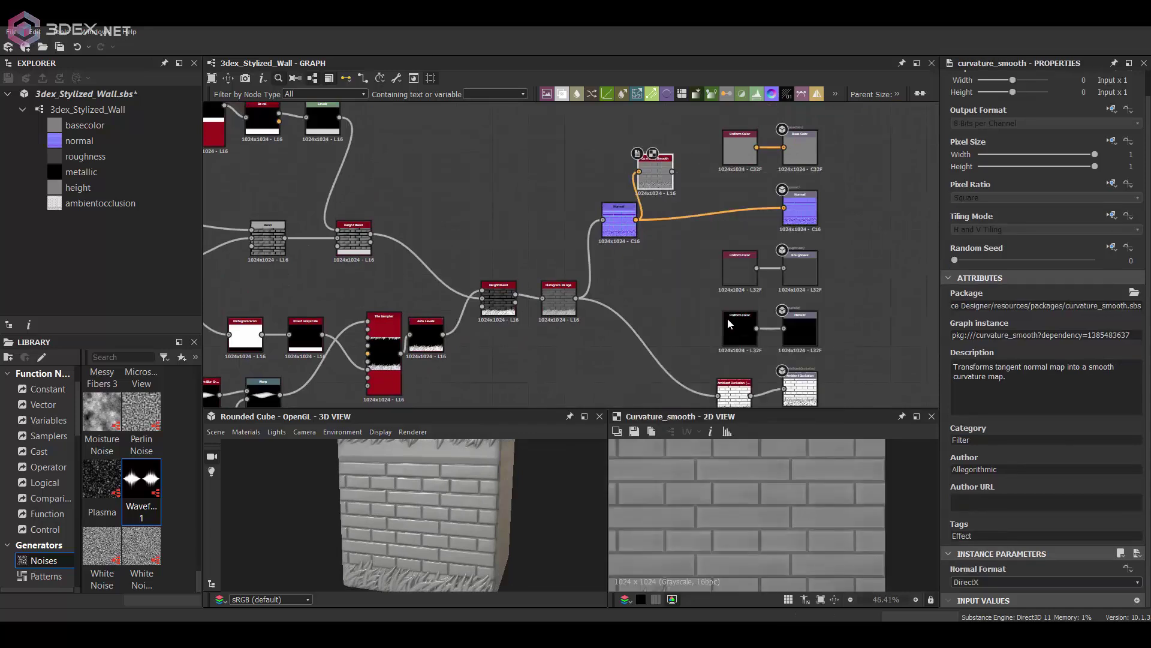
# Step: Add a Gradient Map after the Curvature Smooth and open its gradient for editing
pyautogui.scroll(2, 671, 141)
pyautogui.moveTo(671, 135); pyautogui.dragTo(675, 185, button='middle')
pyautogui.press('space')
pyautogui.write('gra')
pyautogui.click(725, 206)
pyautogui.doubleClick(1138, 413)
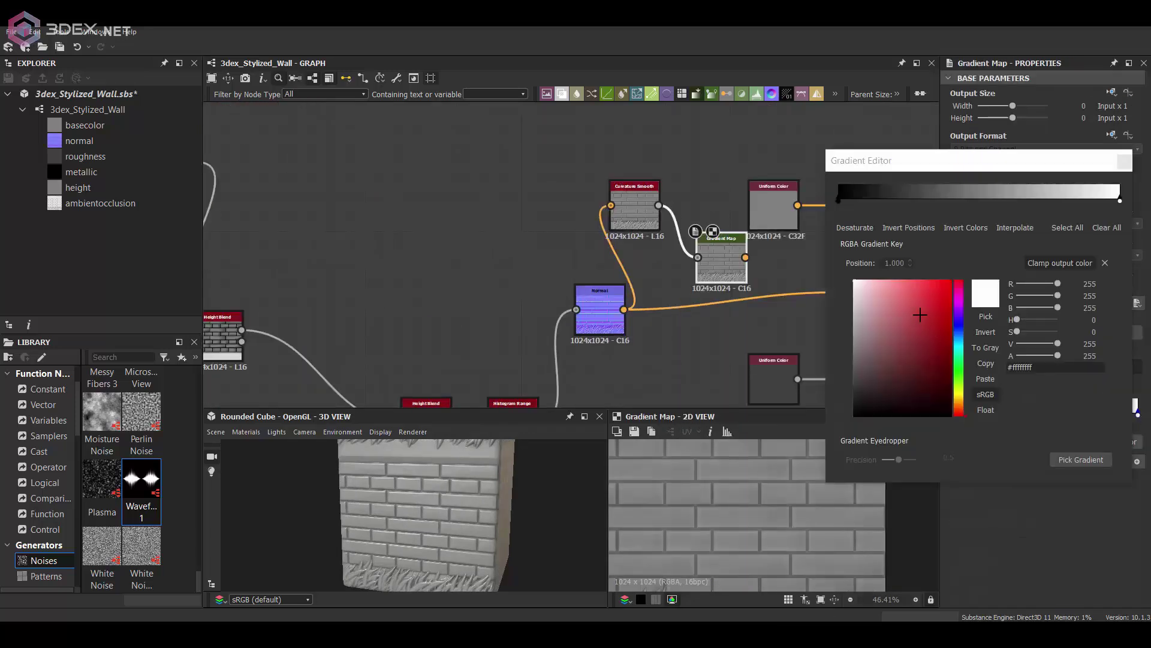
# Step: Color the gradient from pale pink to brick orange #ffb55d30, with the orange key at position 0.562
pyautogui.click(920, 325)
pyautogui.moveTo(962, 415); pyautogui.dragTo(966, 409)
pyautogui.click(838, 200)
pyautogui.moveTo(922, 314); pyautogui.dragTo(859, 296)
pyautogui.moveTo(1120, 200); pyautogui.dragTo(978, 200)
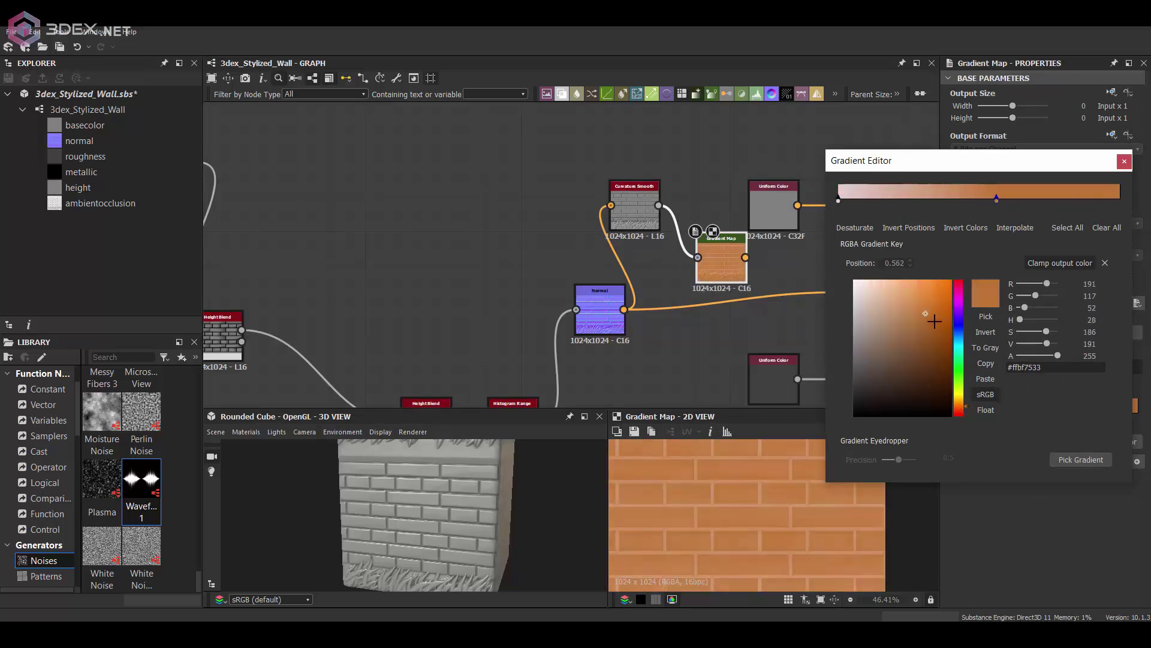
pyautogui.click(933, 315)
pyautogui.click(962, 407)
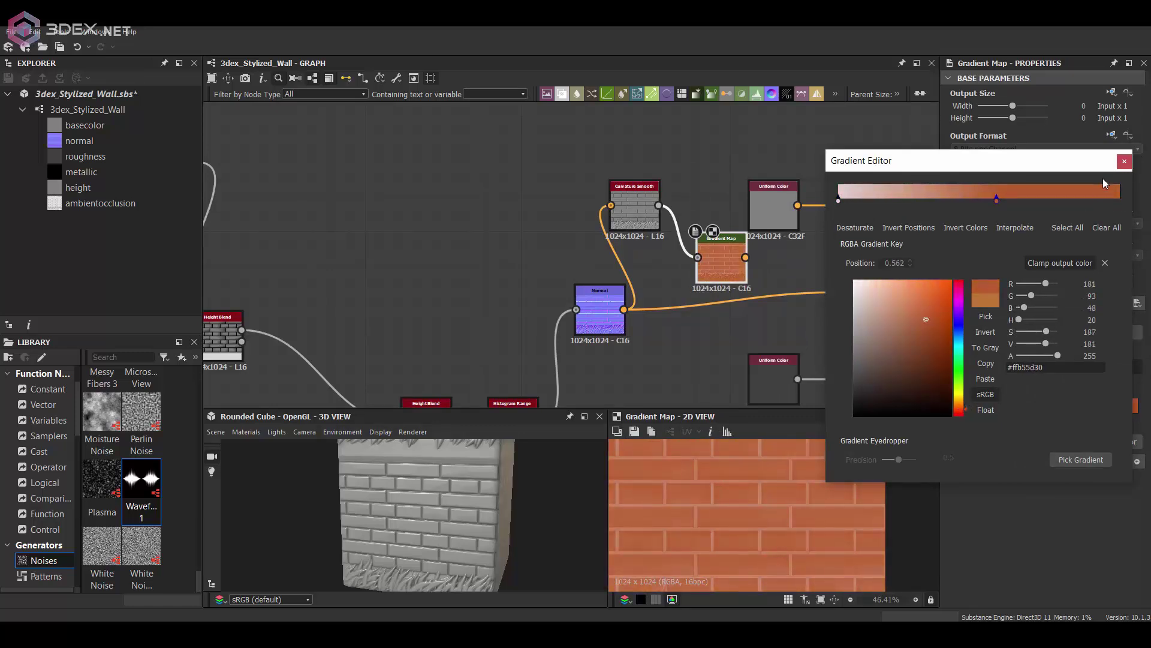
pyautogui.click(1124, 161)
# Step: Connect the brick Gradient Map to the Base Color output, tidy the nodes and delete the unused Uniform Color
pyautogui.moveTo(773, 207); pyautogui.dragTo(770, 160)
pyautogui.moveTo(742, 268); pyautogui.dragTo(832, 217)
pyautogui.moveTo(736, 256); pyautogui.dragTo(729, 214)
pyautogui.moveTo(642, 231); pyautogui.dragTo(601, 232)
pyautogui.moveTo(707, 243); pyautogui.dragTo(682, 243)
pyautogui.moveTo(784, 178); pyautogui.dragTo(717, 144)
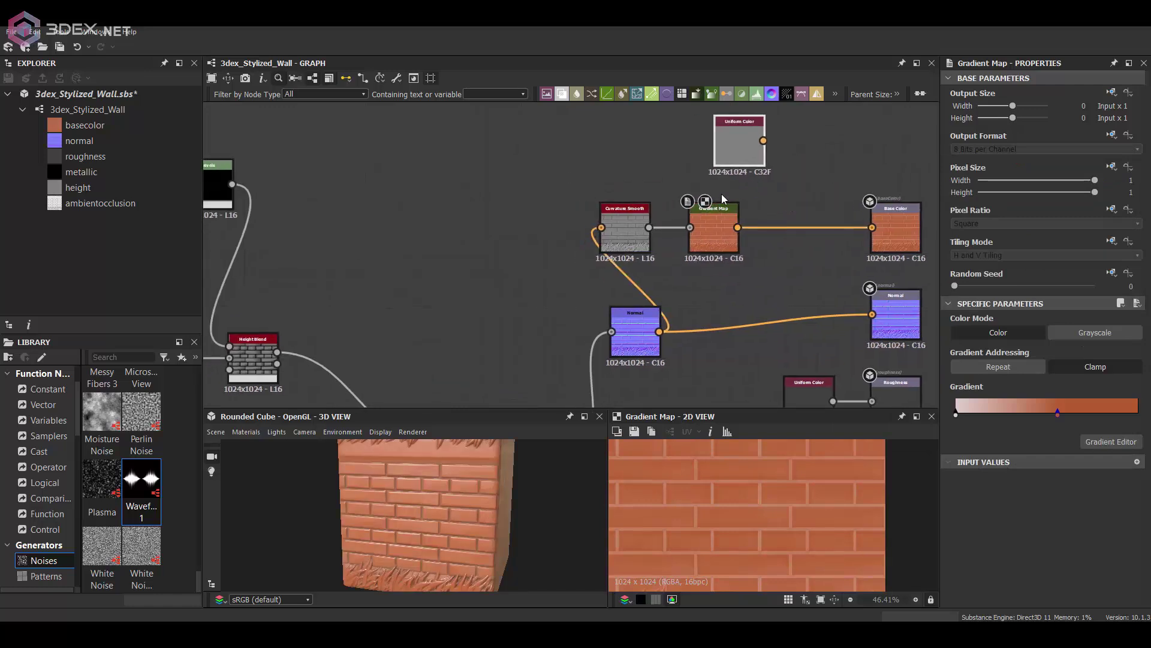
pyautogui.moveTo(636, 333); pyautogui.dragTo(575, 343)
pyautogui.moveTo(626, 235); pyautogui.dragTo(594, 237)
pyautogui.press('Delete')
# Step: Add a second Gradient Map above the brick one and feed it from the Curvature Smooth
pyautogui.scroll(-1, 742, 152)
pyautogui.press('space')
pyautogui.write('gra')
pyautogui.press('Return')
pyautogui.moveTo(649, 211); pyautogui.dragTo(674, 152)
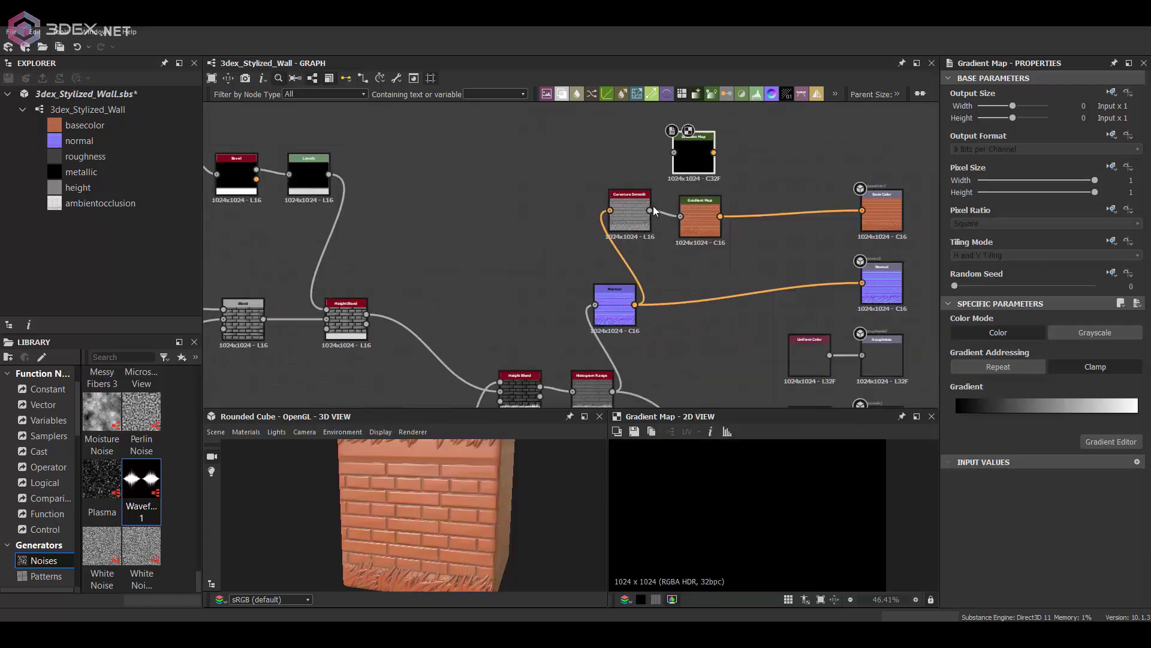
pyautogui.scroll(-3, 819, 557)
# Step: Change the white key of the second Gradient Map to light grey #ffcacfd2
pyautogui.click(1110, 441)
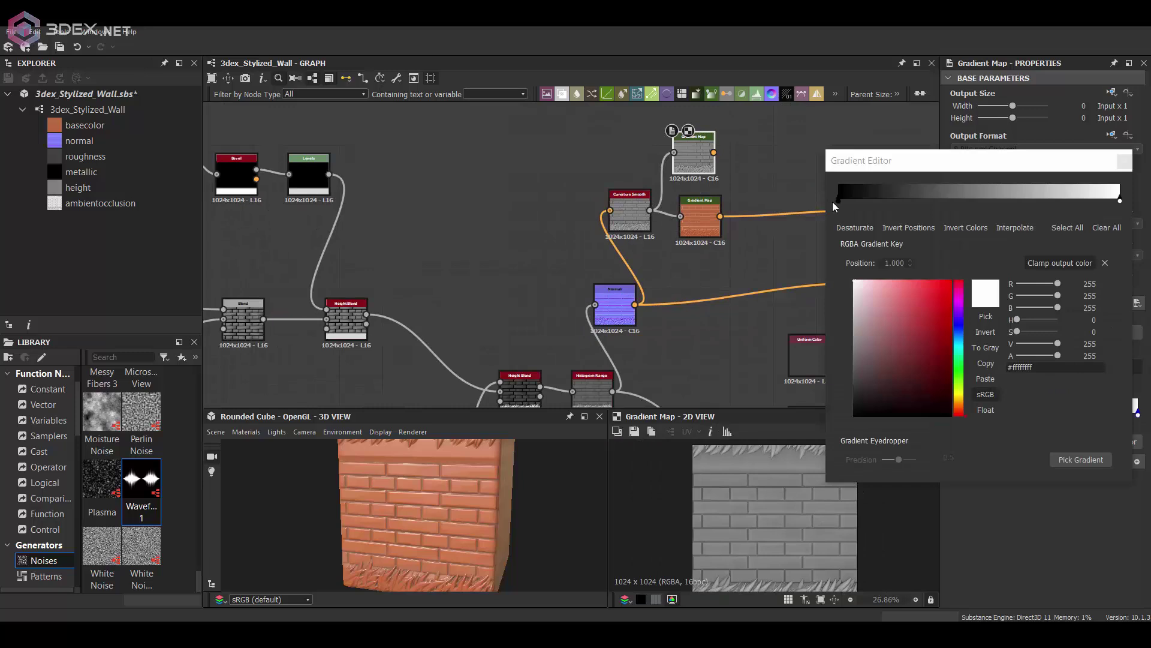
pyautogui.moveTo(870, 343); pyautogui.dragTo(857, 302)
pyautogui.click(960, 339)
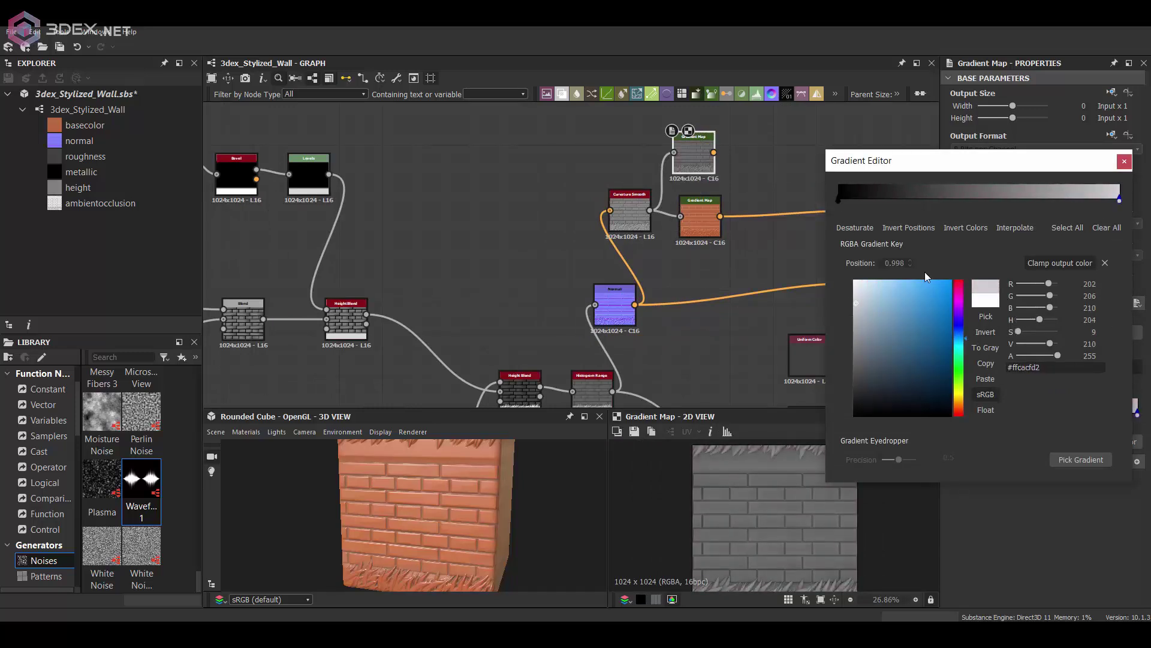
pyautogui.click(1126, 160)
# Step: Insert a Blend before the Base Color output and connect the grey Gradient Map as its foreground
pyautogui.click(779, 213)
pyautogui.press('space')
pyautogui.write('ble')
pyautogui.press('Return')
pyautogui.moveTo(714, 153); pyautogui.dragTo(771, 203)
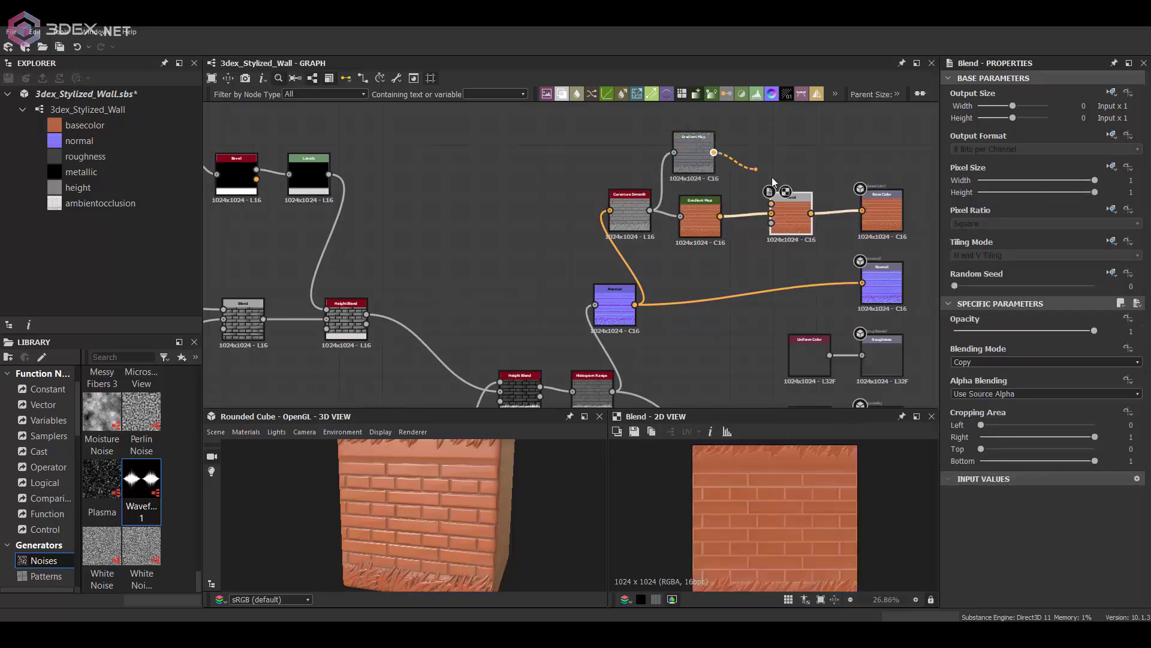
# Step: Connect the first Height Blend's mask output to the color Blend's opacity input and preview the result
pyautogui.moveTo(527, 391); pyautogui.dragTo(584, 308, button='middle')
pyautogui.doubleClick(423, 241)
pyautogui.moveTo(450, 231); pyautogui.dragTo(425, 267, button='middle')
pyautogui.moveTo(398, 278); pyautogui.dragTo(803, 177)
pyautogui.doubleClick(823, 176)
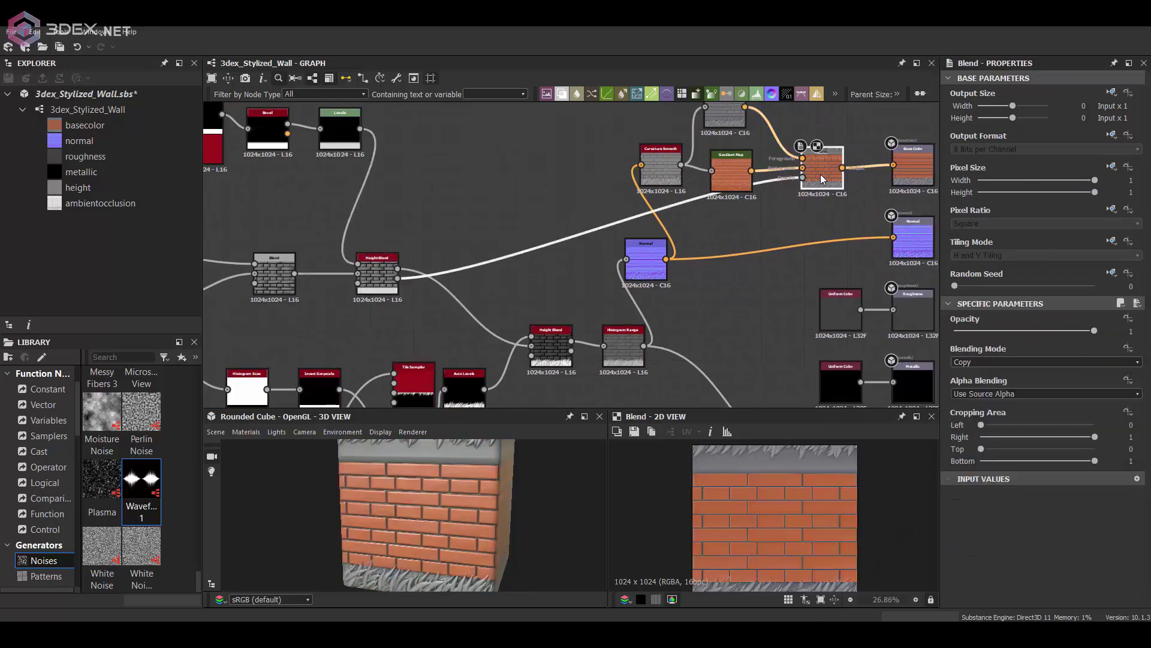
pyautogui.doubleClick(732, 178)
pyautogui.doubleClick(827, 180)
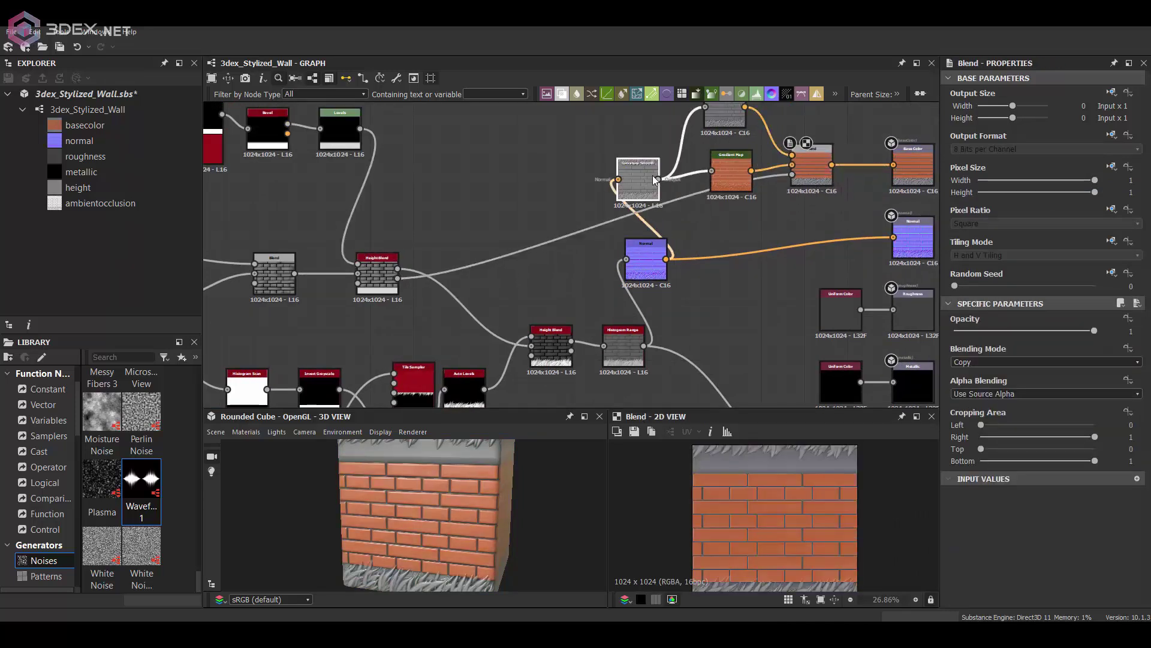
# Step: Recolor the grey Gradient Map's light key to beige #ffead4c6 at position 0.830 and preview the color Blend
pyautogui.moveTo(740, 113); pyautogui.dragTo(682, 166, button='middle')
pyautogui.doubleClick(681, 165)
pyautogui.doubleClick(1138, 415)
pyautogui.moveTo(1120, 199); pyautogui.dragTo(1072, 198)
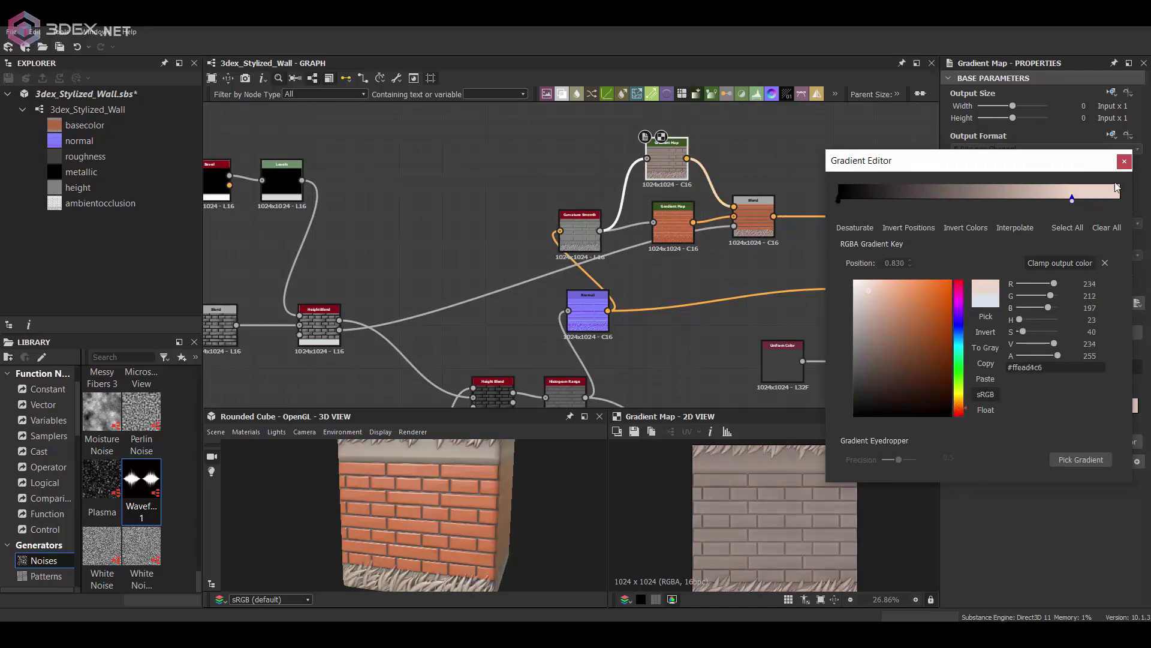
pyautogui.doubleClick(759, 223)
# Step: Feed the color Blend's opacity from the beveled band's Levels output instead of the Height Blend mask and preview it
pyautogui.doubleClick(674, 223)
pyautogui.doubleClick(318, 320)
pyautogui.moveTo(301, 263); pyautogui.dragTo(329, 280, button='middle')
pyautogui.doubleClick(313, 198)
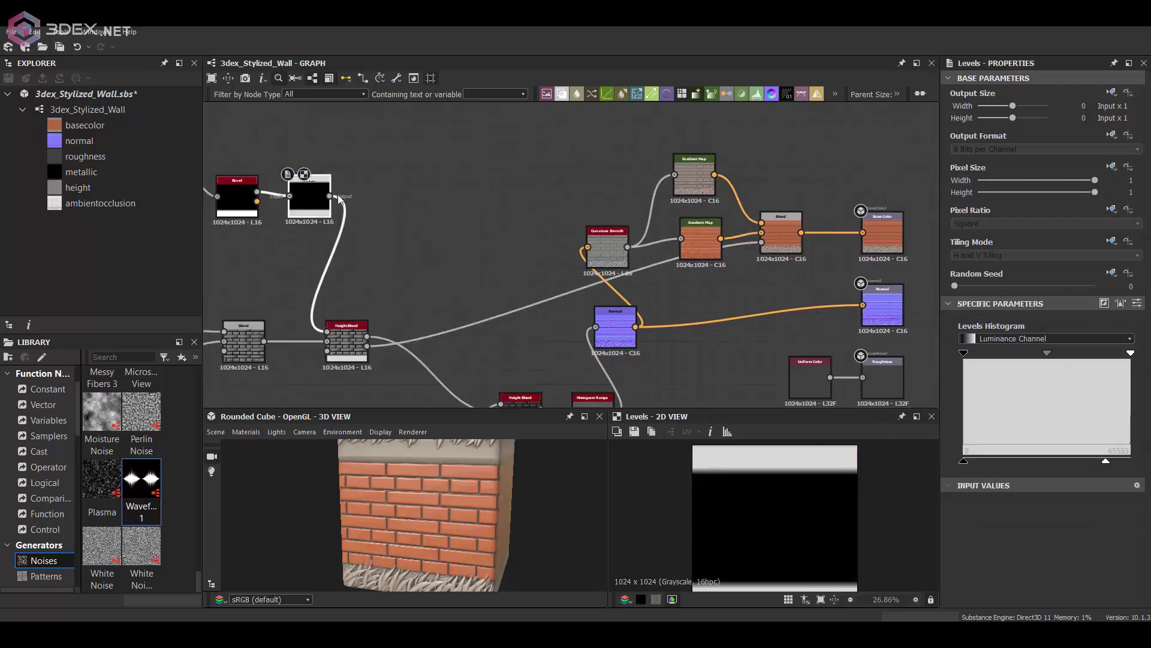
pyautogui.moveTo(774, 247); pyautogui.dragTo(773, 246)
pyautogui.doubleClick(787, 241)
# Step: Insert a Histogram Scan on the link between the Levels output and the color Blend's opacity
pyautogui.moveTo(450, 227); pyautogui.dragTo(519, 225, button='middle')
pyautogui.click(514, 207)
pyautogui.press('space')
pyautogui.write('his')
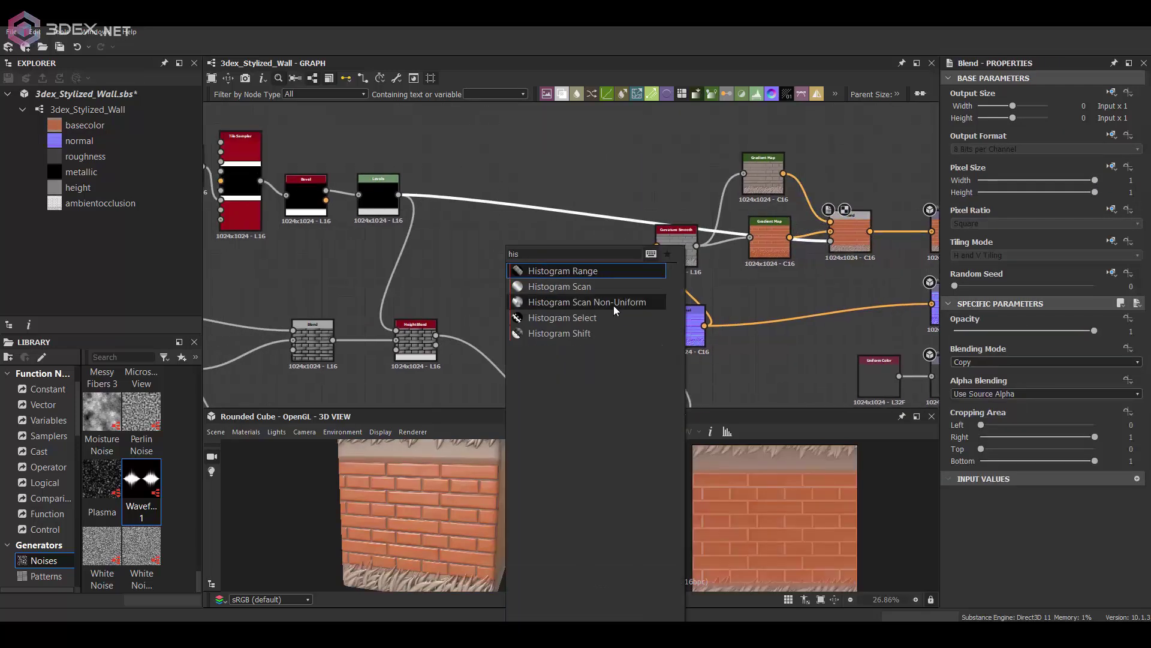
pyautogui.click(608, 287)
# Step: Set the Histogram Scan's contrast to 1 and position to 0.86, and preview the color Blend
pyautogui.scroll(-3, 1034, 546)
pyautogui.moveTo(1032, 546); pyautogui.dragTo(1102, 547)
pyautogui.moveTo(954, 518); pyautogui.dragTo(1000, 524)
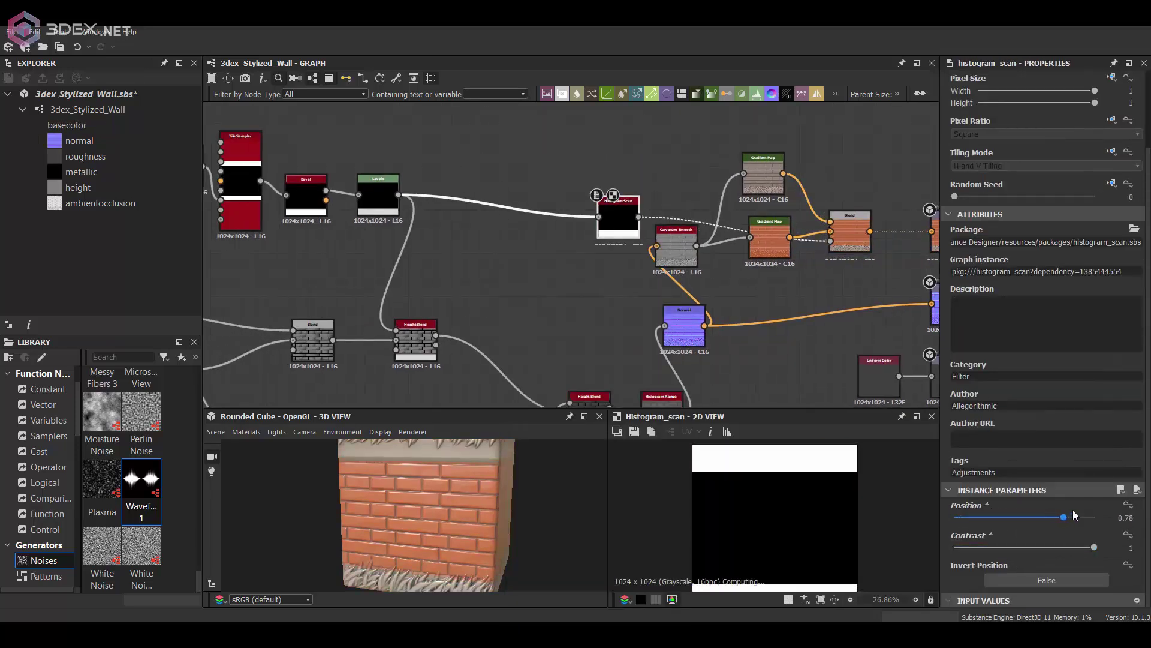
pyautogui.moveTo(1084, 516); pyautogui.dragTo(1075, 517)
pyautogui.moveTo(627, 224); pyautogui.dragTo(529, 220, button='middle')
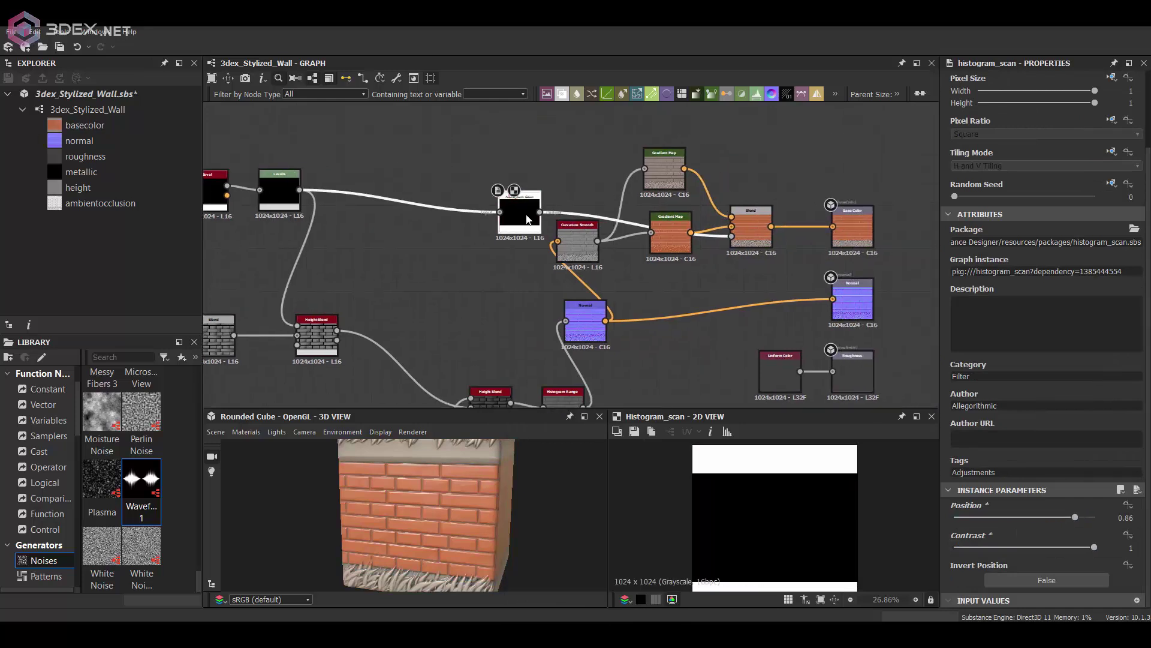
pyautogui.doubleClick(744, 233)
# Step: Tidy the color nodes, then add a third Gradient Map above them fed from the Curvature Smooth
pyautogui.scroll(-1, 823, 483)
pyautogui.moveTo(577, 239); pyautogui.dragTo(548, 209)
pyautogui.moveTo(737, 171); pyautogui.dragTo(682, 191, button='middle')
pyautogui.press('space')
pyautogui.write('gra')
pyautogui.click(703, 210)
pyautogui.moveTo(513, 232); pyautogui.dragTo(699, 175)
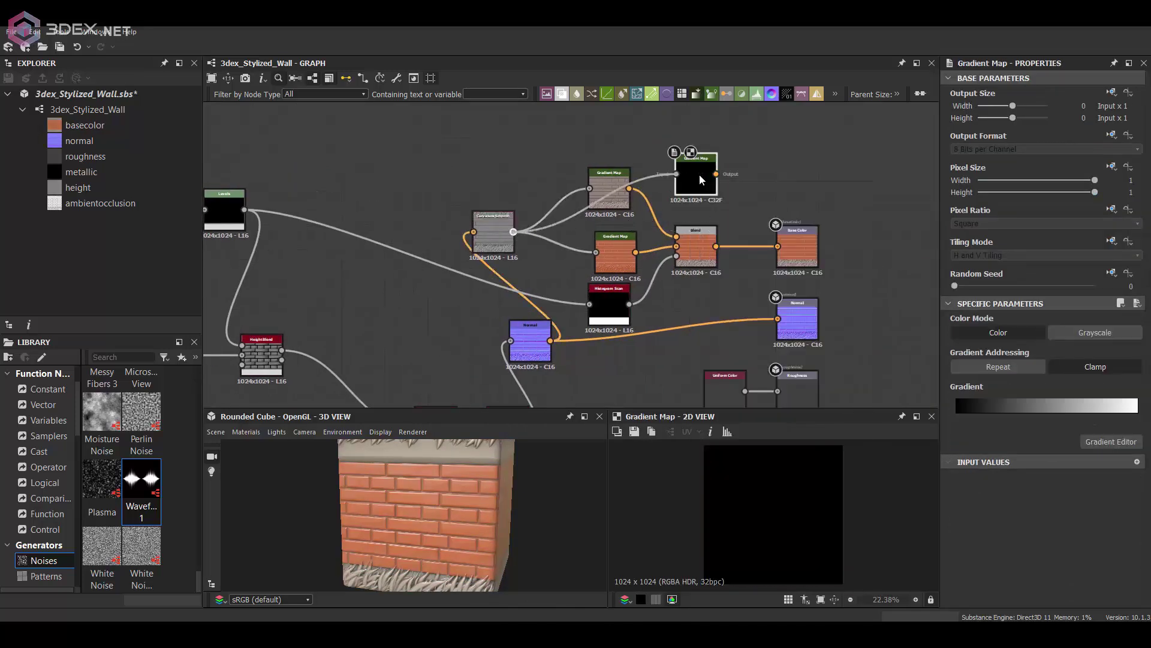
# Step: Color the third Gradient Map's light key green #ffa1cd3b and its black key dark red
pyautogui.doubleClick(1137, 413)
pyautogui.click(923, 306)
pyautogui.moveTo(962, 371); pyautogui.dragTo(963, 387)
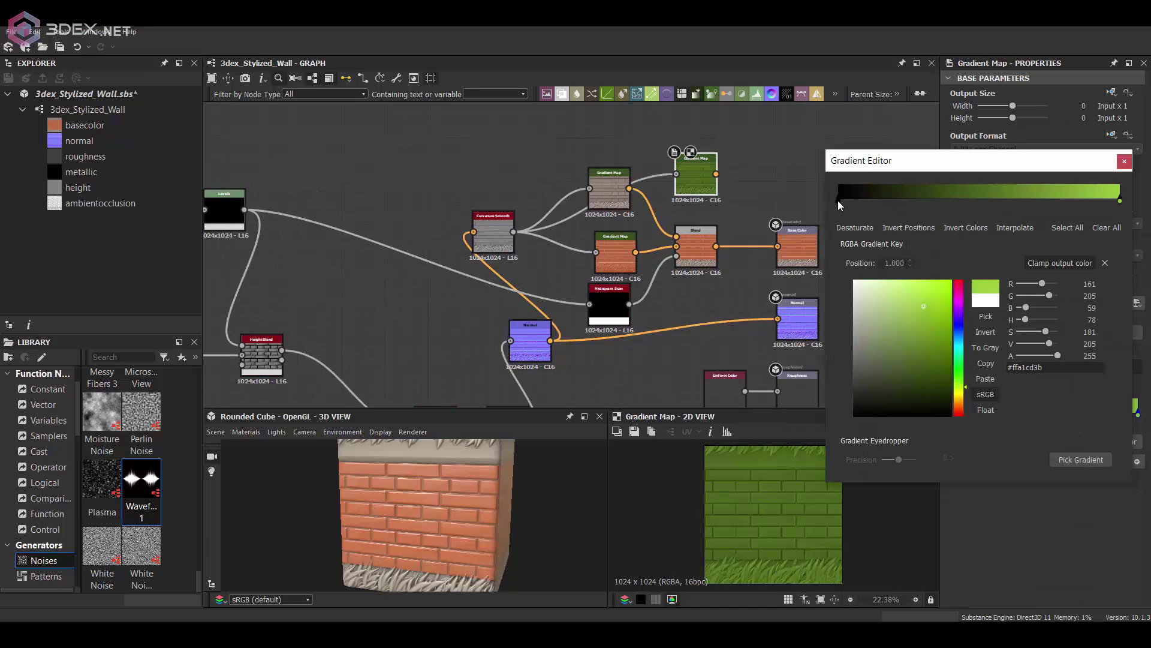
pyautogui.click(838, 201)
pyautogui.click(923, 359)
pyautogui.click(1124, 161)
# Step: Insert another Blend before the Base Color output and connect the green Gradient Map as its foreground
pyautogui.moveTo(798, 245); pyautogui.dragTo(835, 245)
pyautogui.click(753, 246)
pyautogui.press('space')
pyautogui.write('bl')
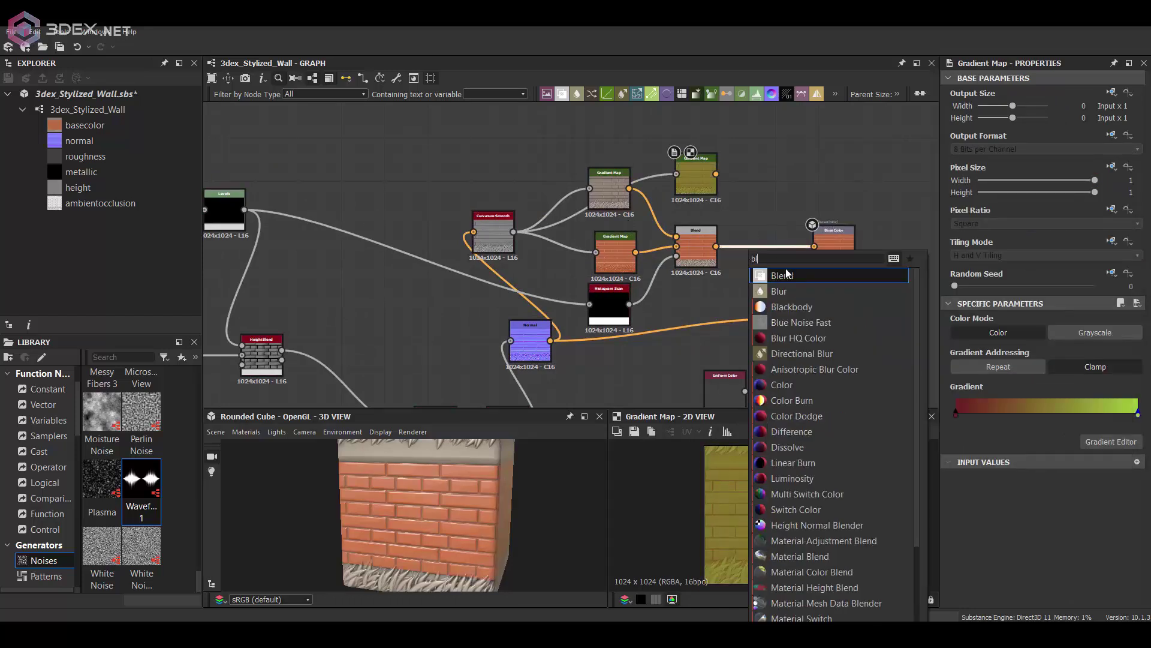
pyautogui.click(785, 275)
pyautogui.moveTo(756, 237); pyautogui.dragTo(798, 153, button='middle')
# Step: Connect the second Height Blend to the grass color Blend's opacity input and preview the result
pyautogui.doubleClick(495, 347)
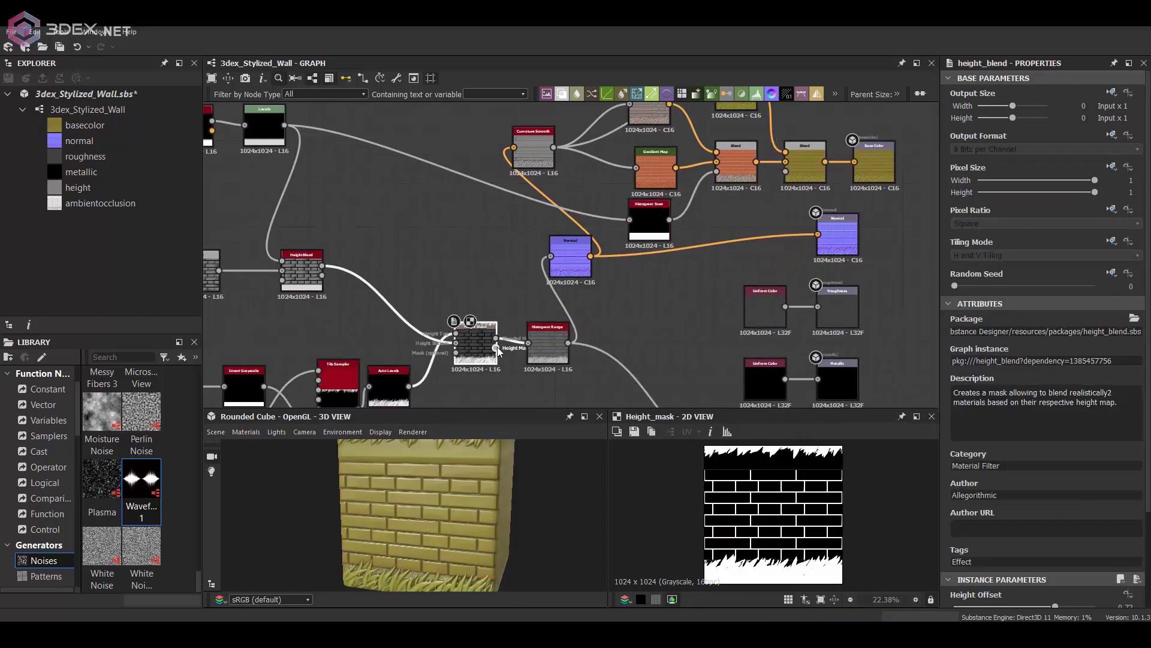
pyautogui.moveTo(611, 307); pyautogui.dragTo(647, 291, button='middle')
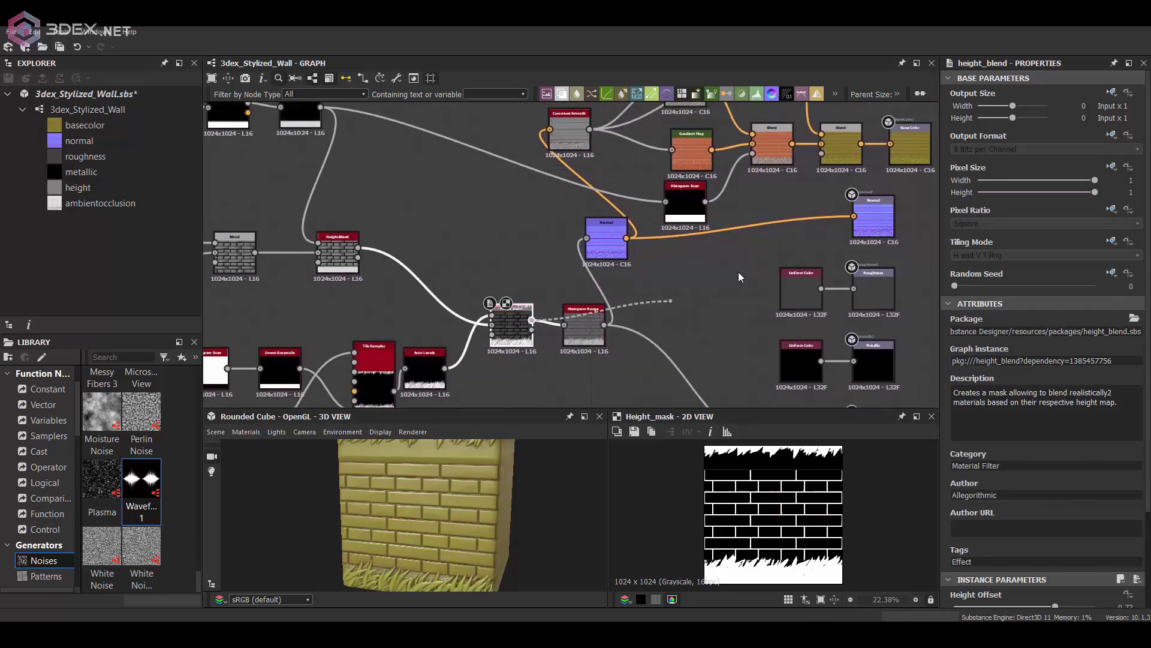
pyautogui.doubleClick(839, 153)
pyautogui.moveTo(840, 153); pyautogui.dragTo(816, 159, button='middle')
pyautogui.scroll(2, 759, 209)
pyautogui.moveTo(759, 209); pyautogui.dragTo(695, 346, button='middle')
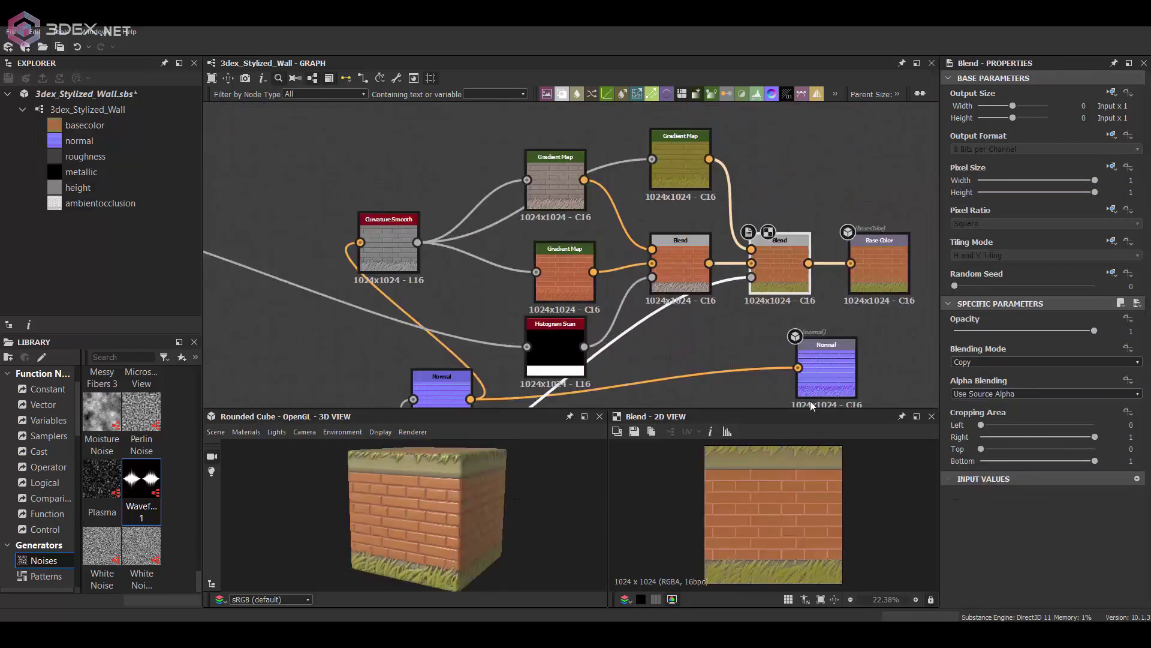
# Step: Recolor the grass Gradient Map to a brighter green with light key #ffa8e028 and preview the Base Color output
pyautogui.scroll(3, 813, 517)
pyautogui.moveTo(813, 516); pyautogui.dragTo(840, 469, button='middle')
pyautogui.doubleClick(681, 162)
pyautogui.doubleClick(1137, 413)
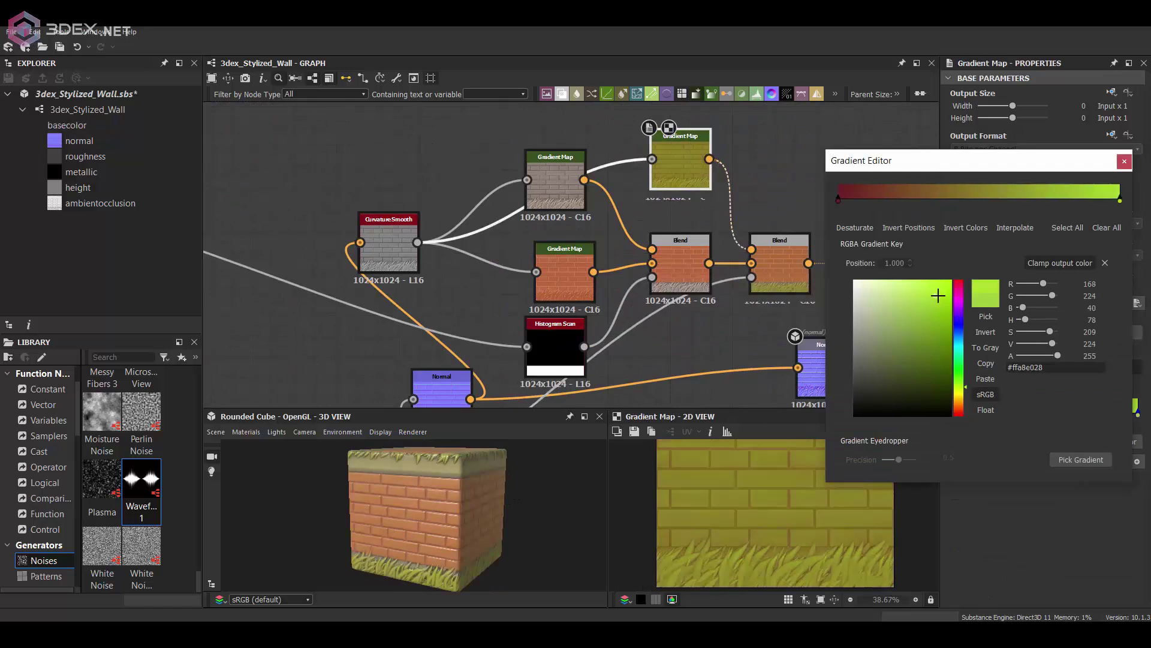
pyautogui.click(1125, 162)
pyautogui.doubleClick(888, 253)
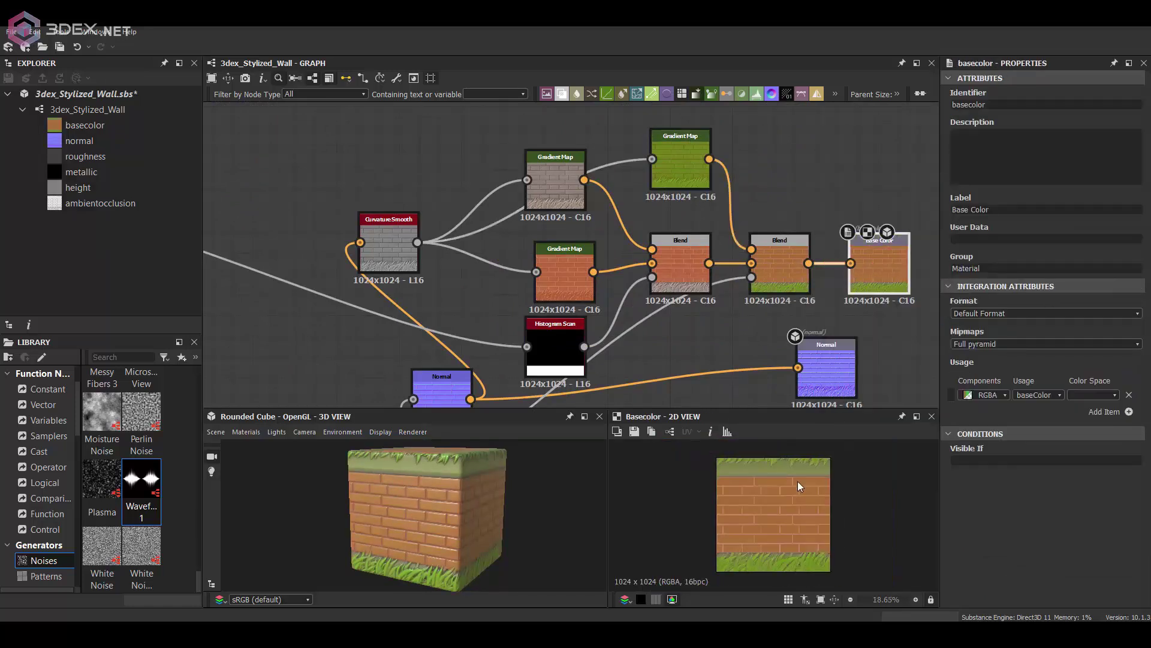
# Step: Reconnect the second Height Blend's height mask output to the grass Blend's opacity and preview the corrected colors
pyautogui.scroll(2, 797, 483)
pyautogui.moveTo(695, 279); pyautogui.dragTo(771, 145, button='middle')
pyautogui.doubleClick(412, 395)
pyautogui.moveTo(434, 335); pyautogui.dragTo(434, 318, button='middle')
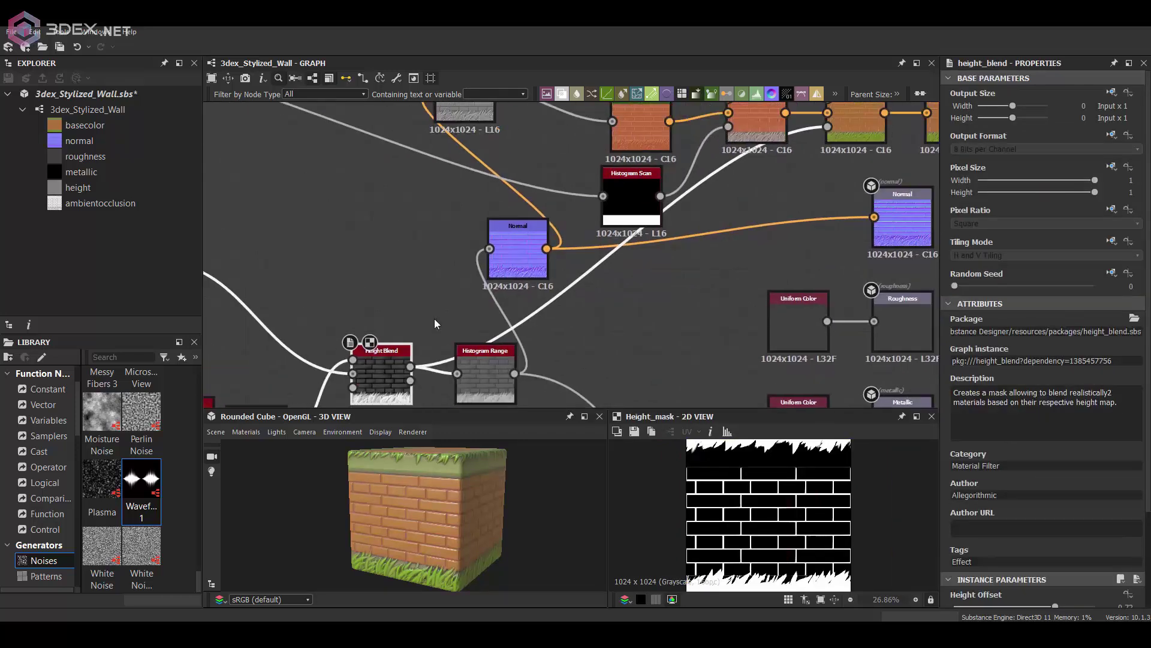
pyautogui.moveTo(828, 143); pyautogui.dragTo(778, 182, button='middle')
pyautogui.doubleClick(806, 157)
pyautogui.click(740, 256)
pyautogui.moveTo(468, 510); pyautogui.dragTo(493, 507)
# Step: Connect the Histogram Range output to the Height output node in place of its Uniform Color
pyautogui.scroll(-2, 602, 347)
pyautogui.moveTo(602, 347); pyautogui.dragTo(650, 264, button='middle')
pyautogui.moveTo(478, 538); pyautogui.dragTo(502, 502)
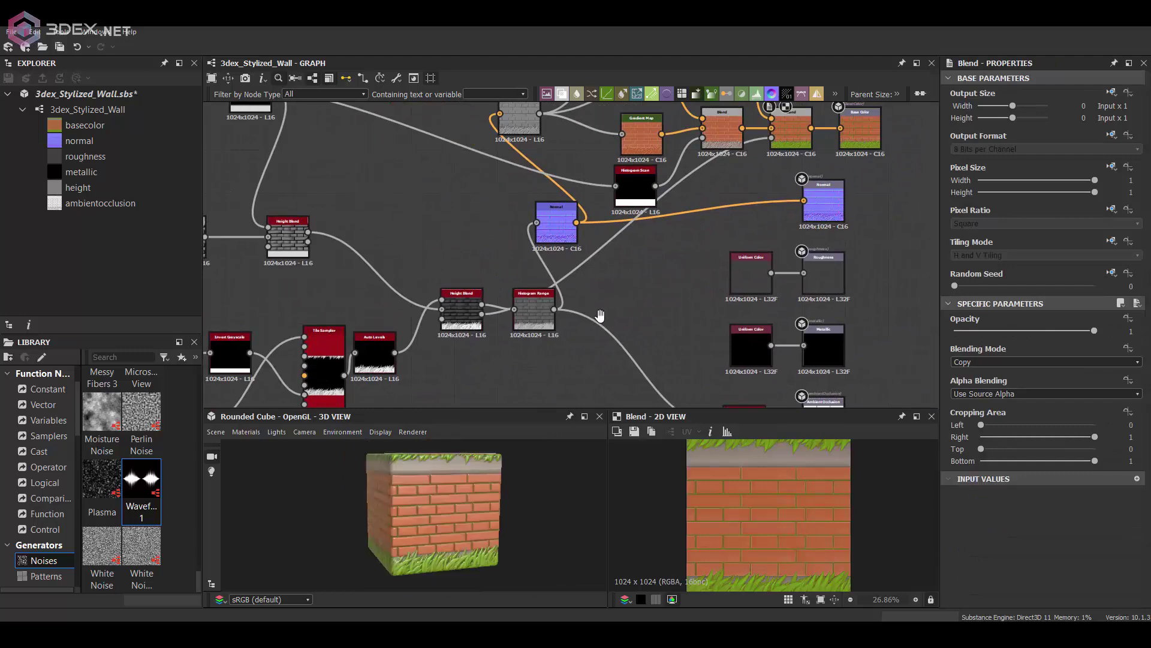
pyautogui.moveTo(599, 316); pyautogui.dragTo(620, 216, button='middle')
pyautogui.scroll(-2, 621, 215)
pyautogui.moveTo(589, 210); pyautogui.dragTo(790, 331)
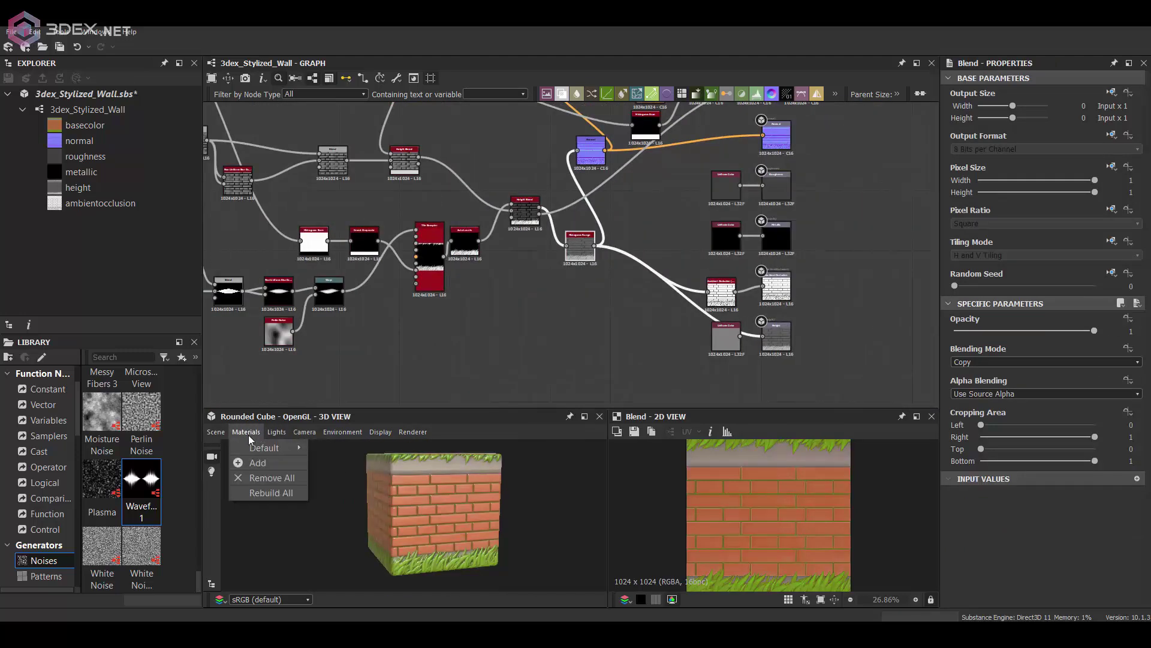
# Step: Set the 3D material's tessellation factor to 16 and height scale to 9.62, and switch the preview mesh to Rounded Cylinder
pyautogui.click(540, 521)
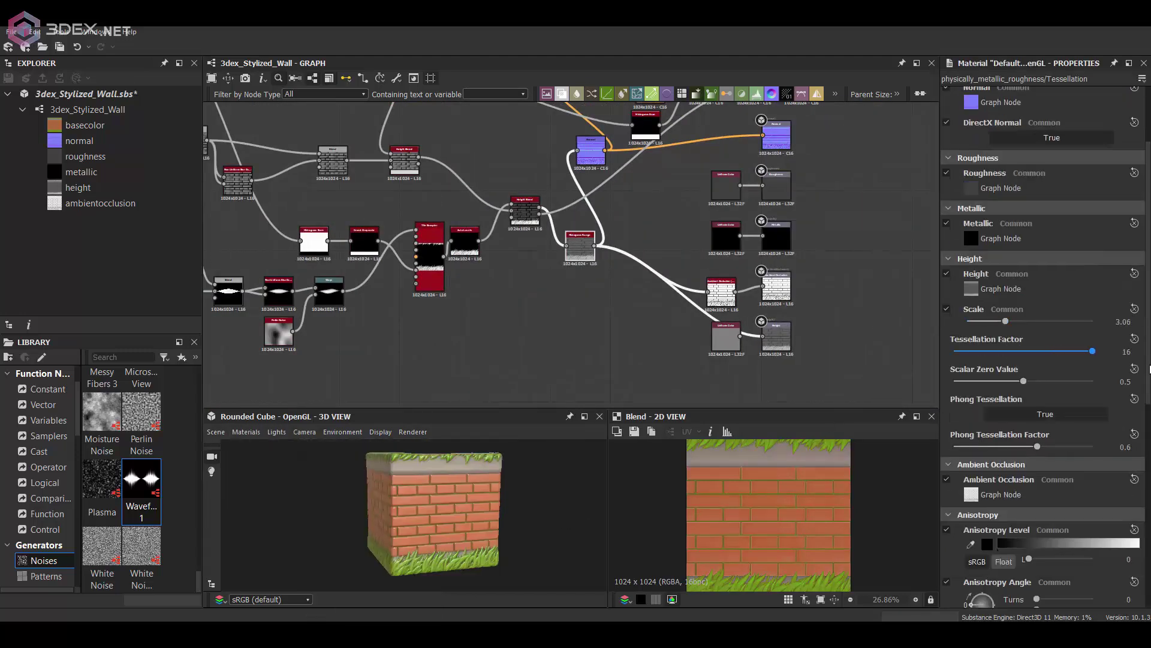
pyautogui.scroll(3, 437, 501)
pyautogui.moveTo(403, 507); pyautogui.dragTo(460, 511)
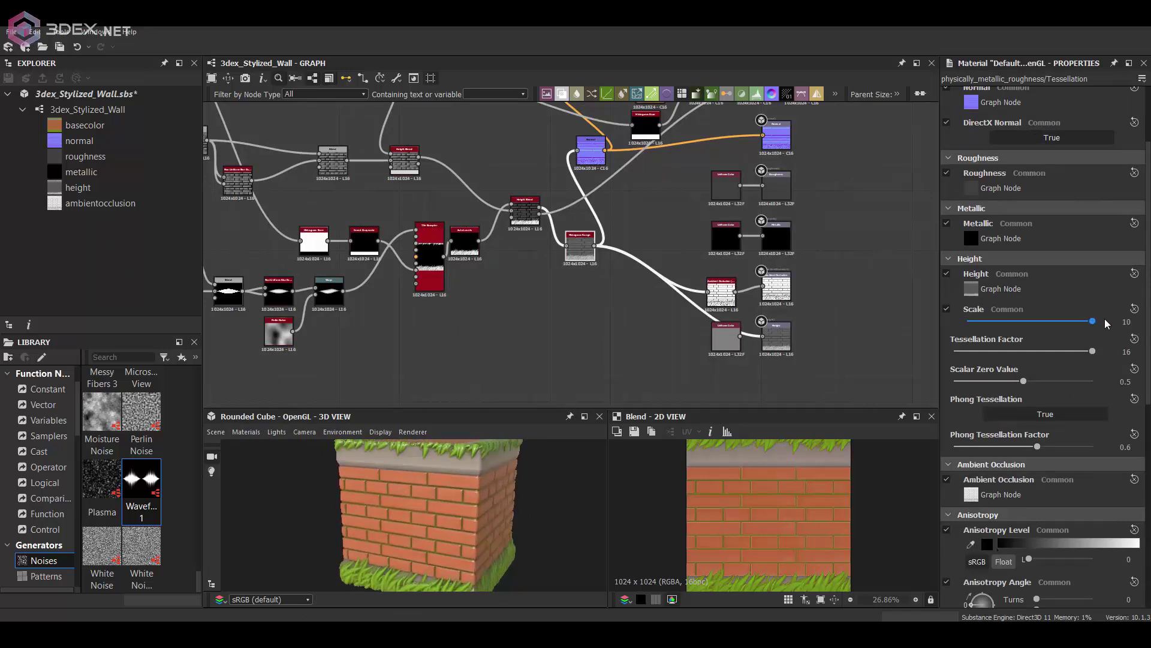
pyautogui.moveTo(367, 490); pyautogui.dragTo(432, 497)
pyautogui.click(216, 432)
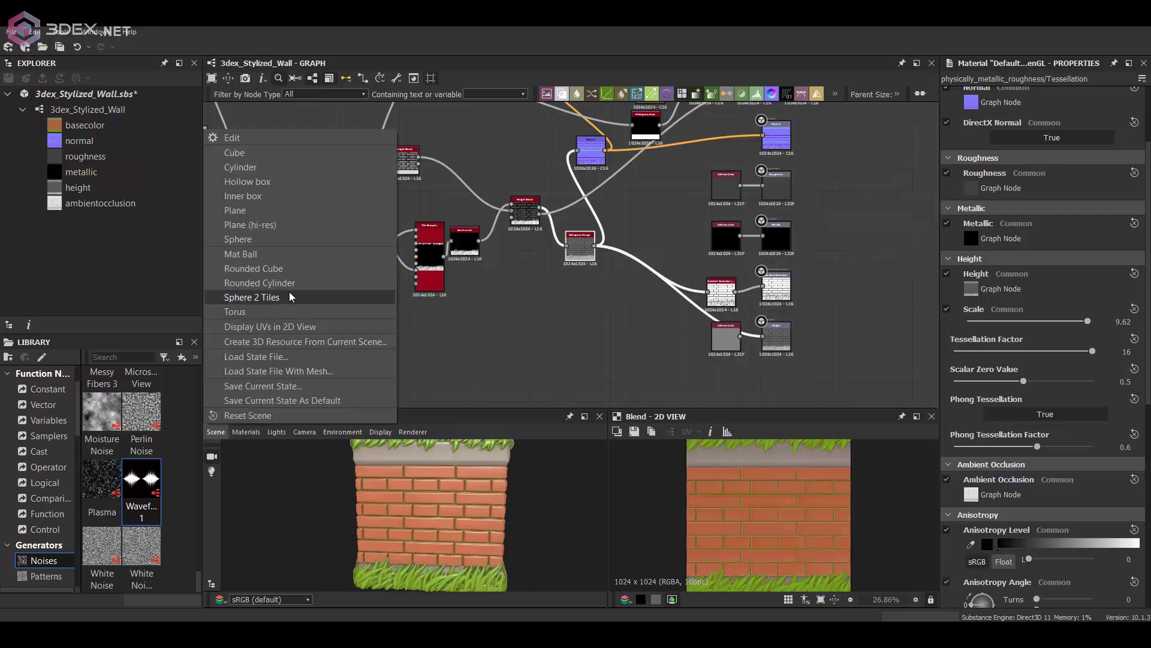
pyautogui.click(289, 292)
pyautogui.moveTo(700, 203)
pyautogui.mouseDown(button='middle')
pyautogui.moveTo(754, 334)
pyautogui.moveTo(902, 314)
pyautogui.mouseUp(button='middle')
pyautogui.moveTo(639, 234); pyautogui.dragTo(749, 257, button='middle')
pyautogui.press('space')
pyautogui.write('fflood')
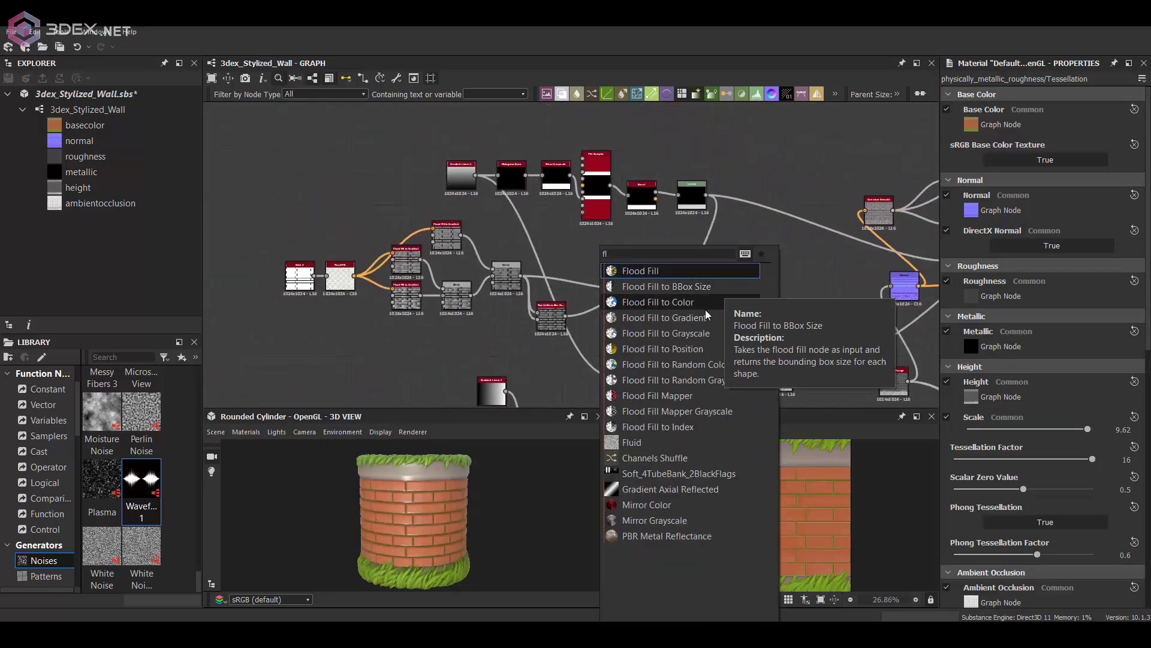
pyautogui.click(689, 333)
pyautogui.moveTo(591, 244); pyautogui.dragTo(543, 256)
pyautogui.moveTo(485, 246); pyautogui.dragTo(578, 230, button='middle')
pyautogui.scroll(4, 577, 231)
pyautogui.doubleClick(289, 288)
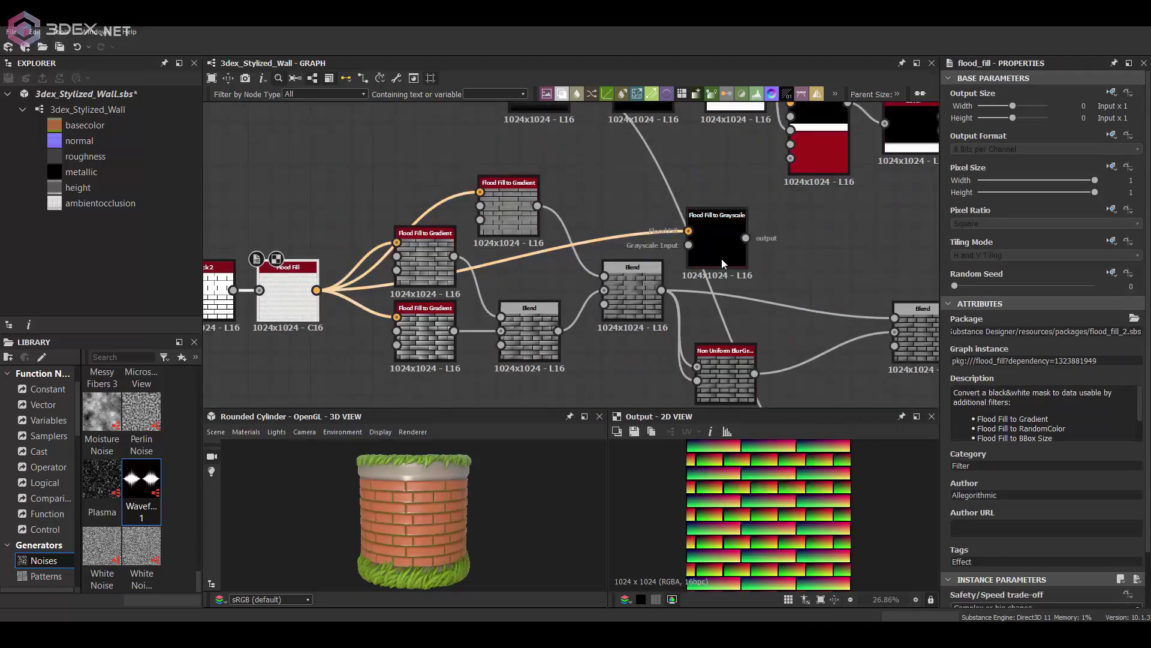
pyautogui.moveTo(721, 258); pyautogui.dragTo(389, 179)
pyautogui.moveTo(388, 179); pyautogui.dragTo(522, 172, button='middle')
pyautogui.press('Delete')
# Step: Add a Flood Fill to Random Grayscale fed from the Flood Fill and place it above the Curvature Smooth
pyautogui.press('space')
pyautogui.write('fl')
pyautogui.click(612, 306)
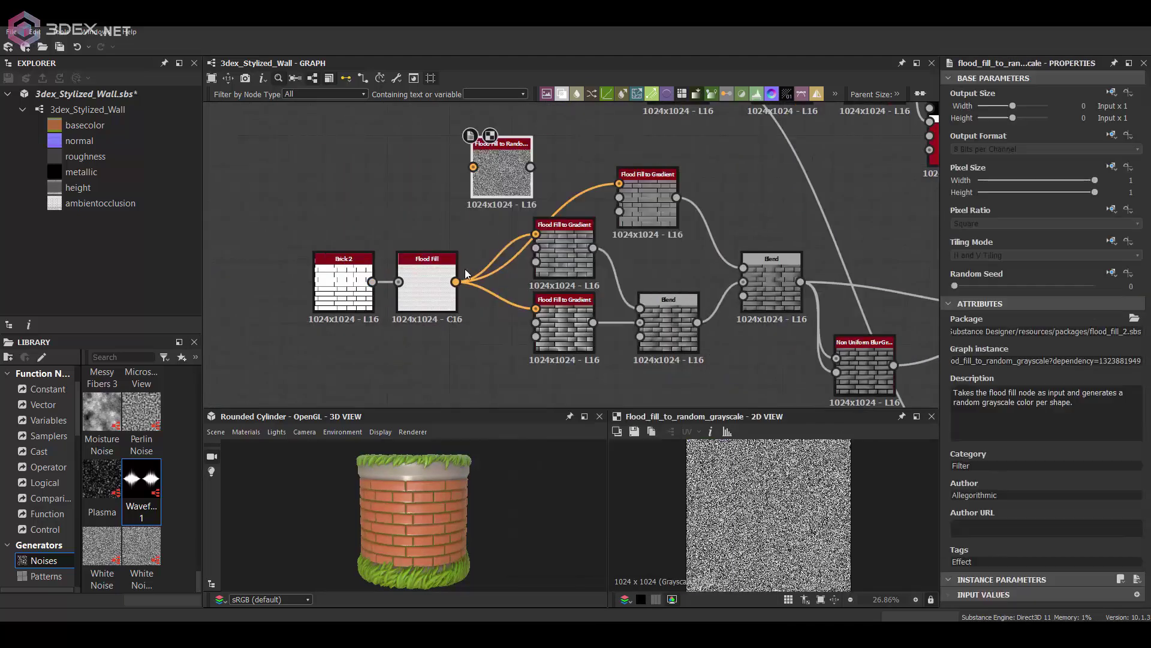
pyautogui.moveTo(609, 276); pyautogui.dragTo(300, 237, button='middle')
pyautogui.scroll(-3, 299, 237)
pyautogui.moveTo(239, 181); pyautogui.dragTo(677, 201)
pyautogui.moveTo(725, 184); pyautogui.dragTo(405, 193, button='middle')
pyautogui.scroll(1, 406, 193)
pyautogui.moveTo(352, 209); pyautogui.dragTo(497, 123)
pyautogui.scroll(3, 558, 236)
# Step: Move the Curvature Smooth and the brick Gradient Map away from the color Blend to make room between them
pyautogui.press('space')
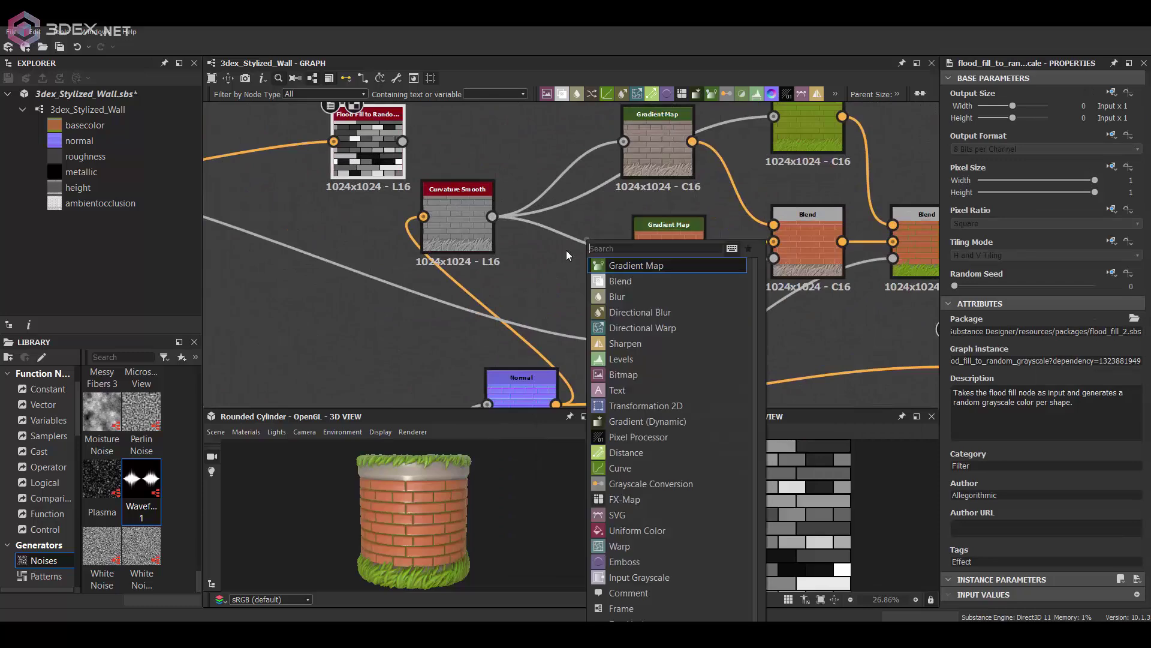
pyautogui.moveTo(458, 217); pyautogui.dragTo(394, 228)
pyautogui.moveTo(681, 247); pyautogui.dragTo(631, 265)
pyautogui.click(653, 253)
pyautogui.press('space')
pyautogui.write('b')
pyautogui.press('Escape')
pyautogui.doubleClick(641, 265)
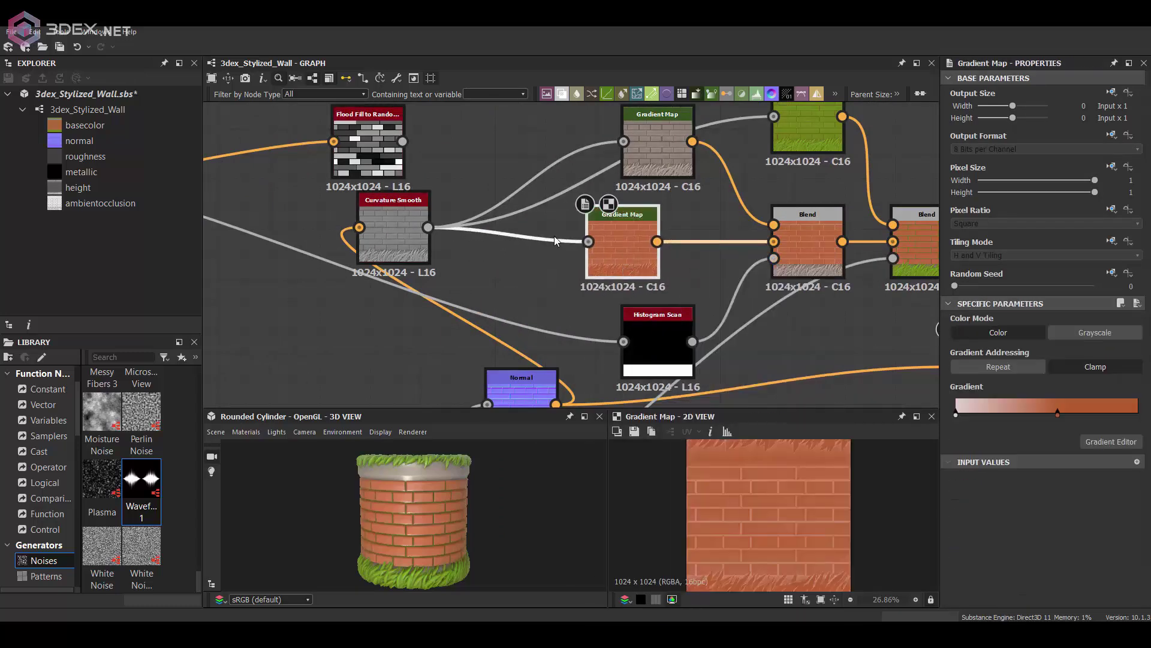
# Step: Insert a Blend between the brick Gradient Map and the existing color Blend
pyautogui.moveTo(554, 236); pyautogui.dragTo(581, 254, button='middle')
pyautogui.doubleClick(421, 252)
pyautogui.doubleClick(654, 281)
pyautogui.moveTo(653, 281); pyautogui.dragTo(689, 282)
pyautogui.press('space')
pyautogui.write('bl')
pyautogui.press('Return')
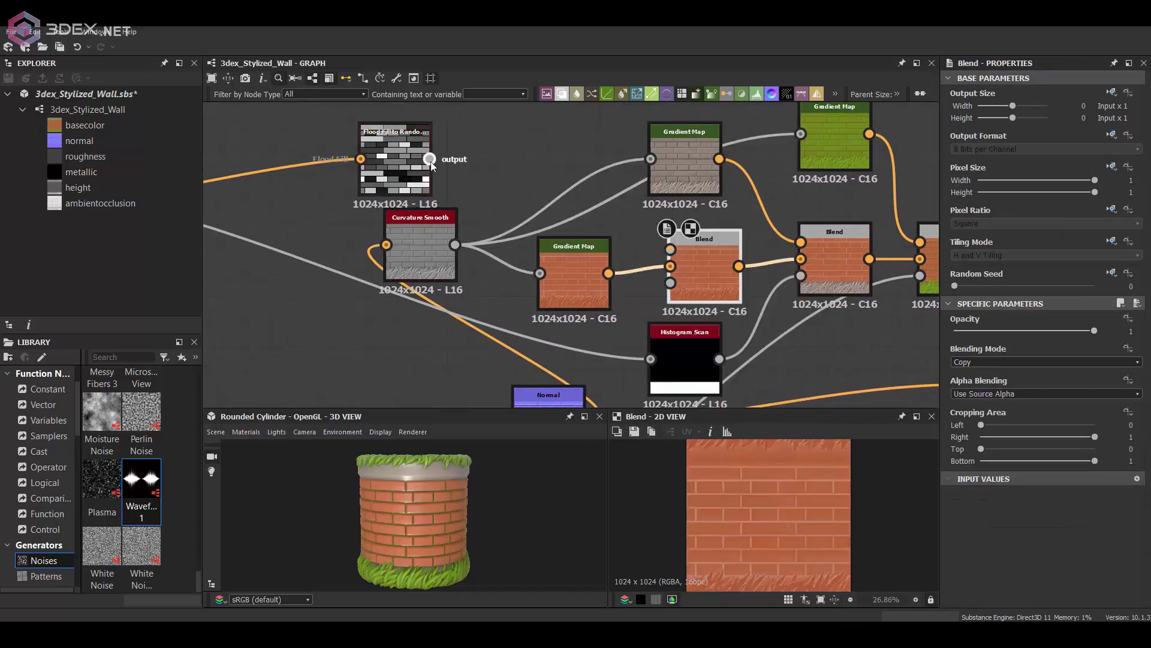
# Step: Add a Gradient Map after the Flood Fill to Random Grayscale and connect it as the new Blend's foreground
pyautogui.press('space')
pyautogui.write('gr')
pyautogui.press('Return')
pyautogui.moveTo(417, 181); pyautogui.dragTo(432, 156)
pyautogui.moveTo(565, 227); pyautogui.dragTo(528, 151)
# Step: Set the brick variation Blend to Multiply mode with an opacity of 0.17
pyautogui.doubleClick(708, 267)
pyautogui.click(1000, 361)
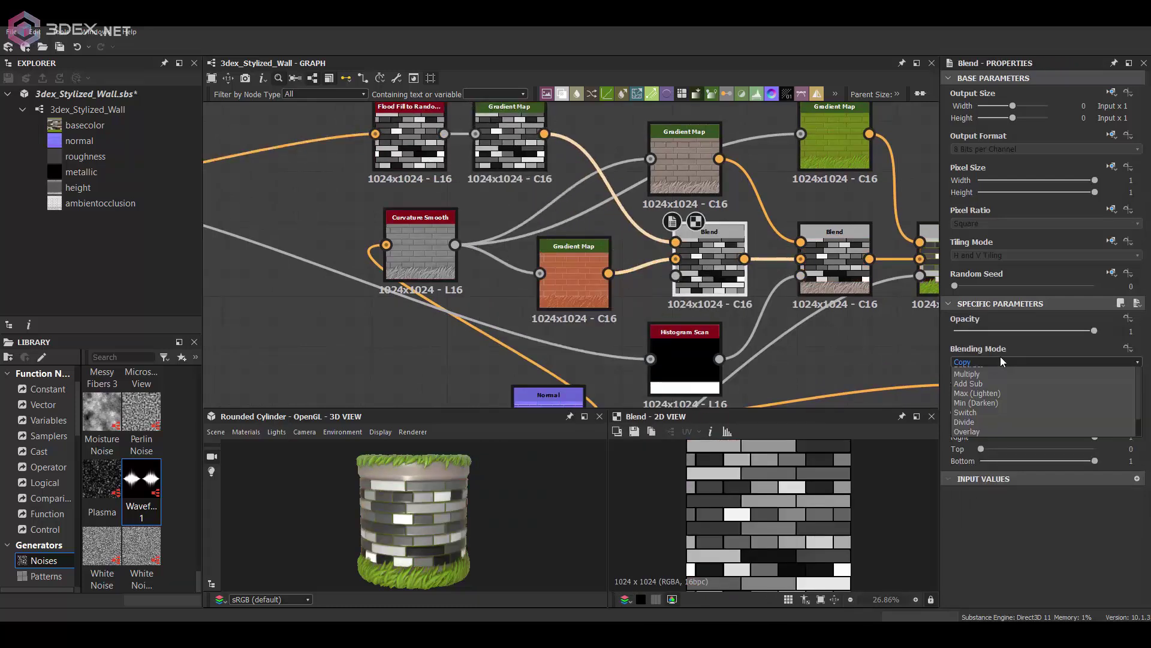
pyautogui.click(990, 382)
pyautogui.press('Down')
pyautogui.press('Down')
pyautogui.moveTo(1094, 331); pyautogui.dragTo(960, 331)
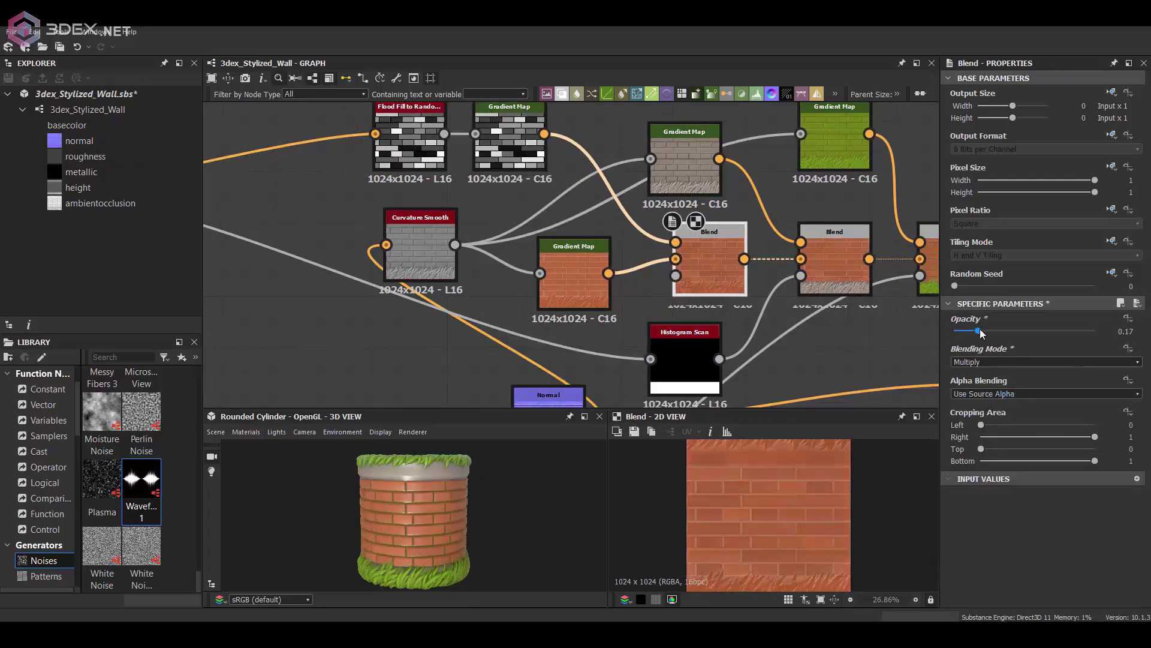
pyautogui.scroll(2, 420, 527)
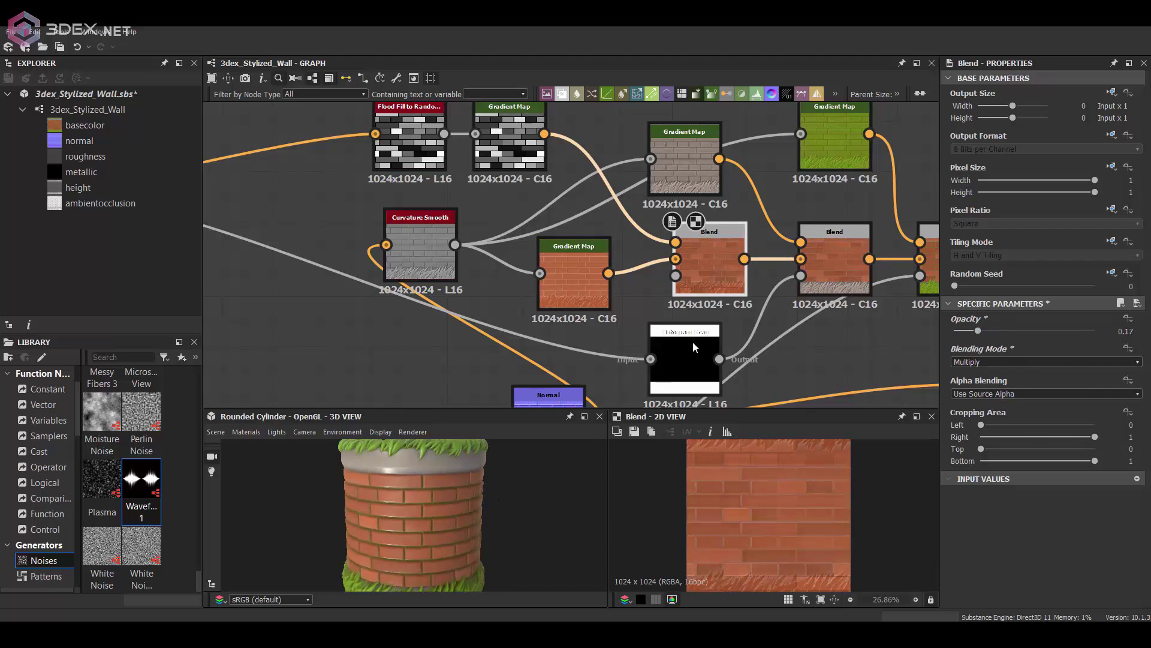
# Step: Set the Uniform Color feeding the Roughness output to a grayscale value of 94
pyautogui.scroll(-3, 693, 341)
pyautogui.click(744, 295)
pyautogui.moveTo(457, 476); pyautogui.dragTo(495, 456)
pyautogui.scroll(5, 667, 242)
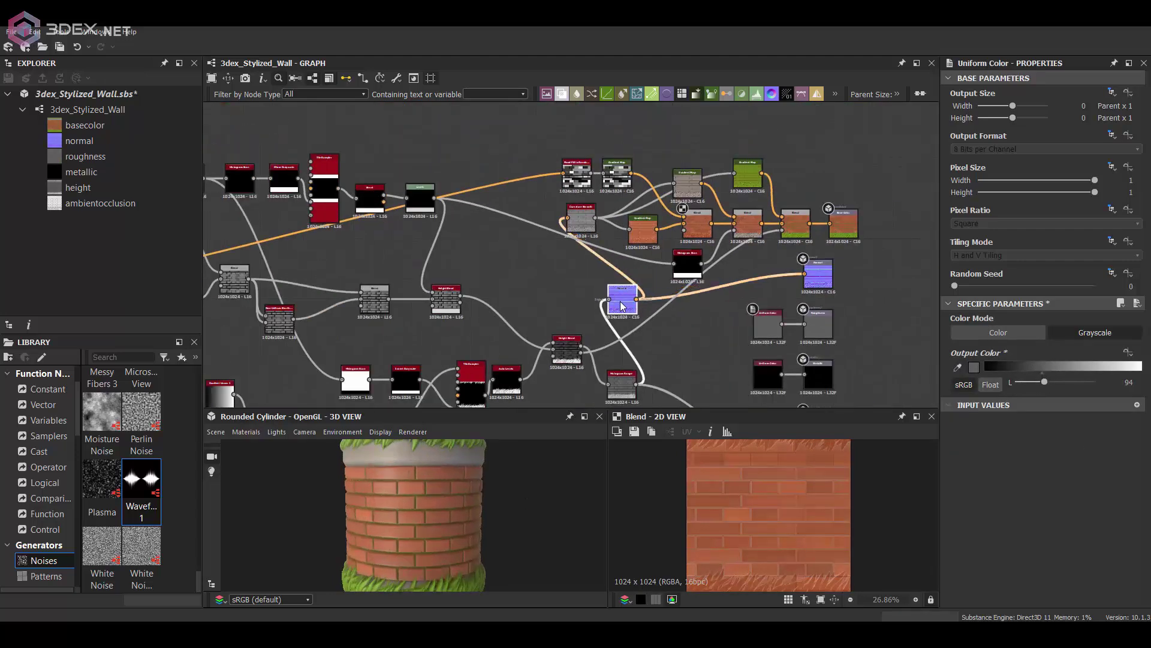
# Step: Preview the first brick slope Blend and set its foreground Flood Fill to Gradient's Slope Image Input Multiplier to 0.45
pyautogui.click(573, 246)
pyautogui.scroll(3, 471, 284)
pyautogui.doubleClick(470, 285)
pyautogui.moveTo(471, 284); pyautogui.dragTo(633, 319, button='middle')
pyautogui.click(449, 210)
pyautogui.moveTo(954, 500); pyautogui.dragTo(1003, 500)
pyautogui.scroll(2, 429, 504)
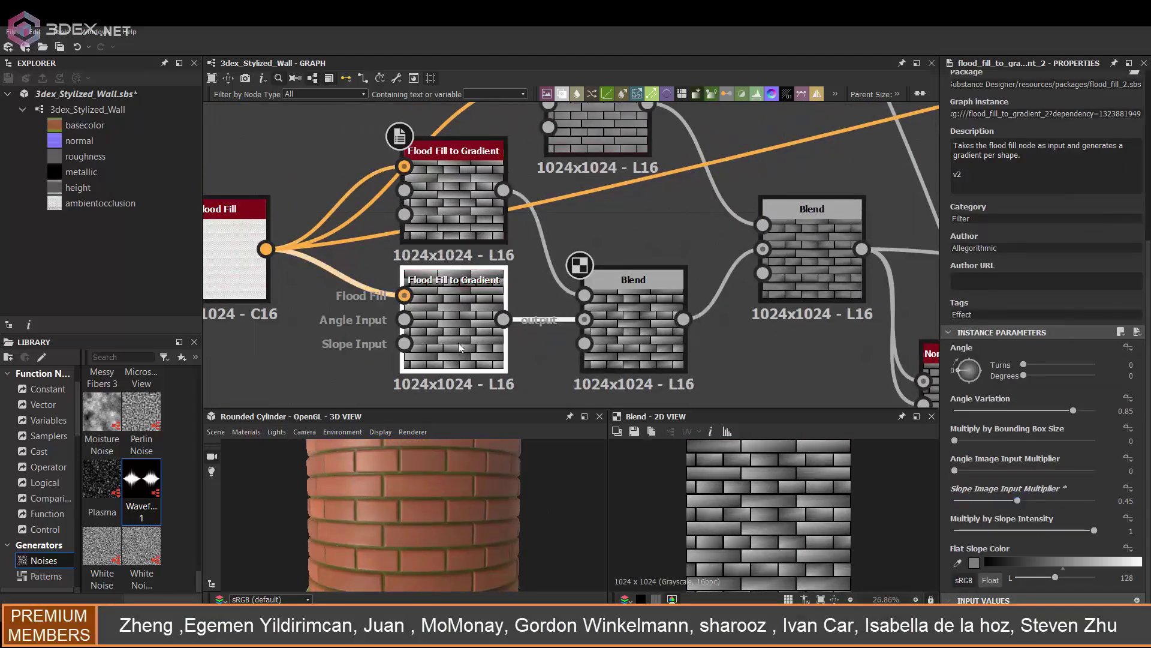
# Step: Set the topmost Flood Fill to Gradient's Slope Image Input Multiplier to 0 and check the bricks in 3D
pyautogui.click(454, 330)
pyautogui.scroll(-2, 445, 493)
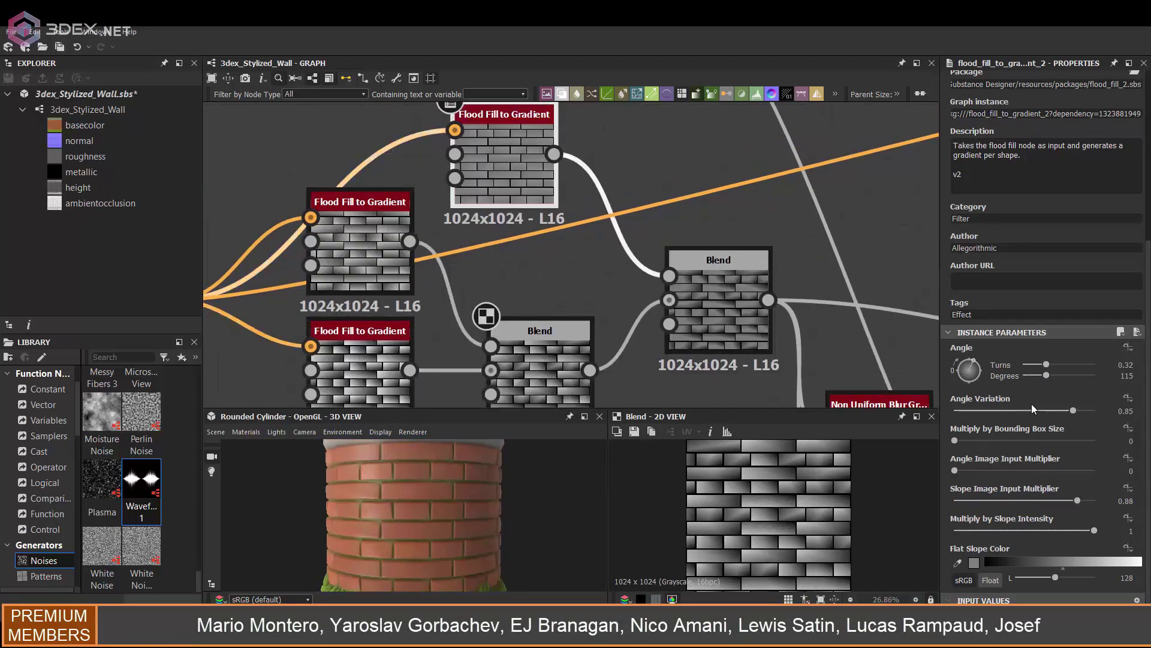
pyautogui.moveTo(968, 500); pyautogui.dragTo(975, 500)
pyautogui.scroll(-2, 525, 508)
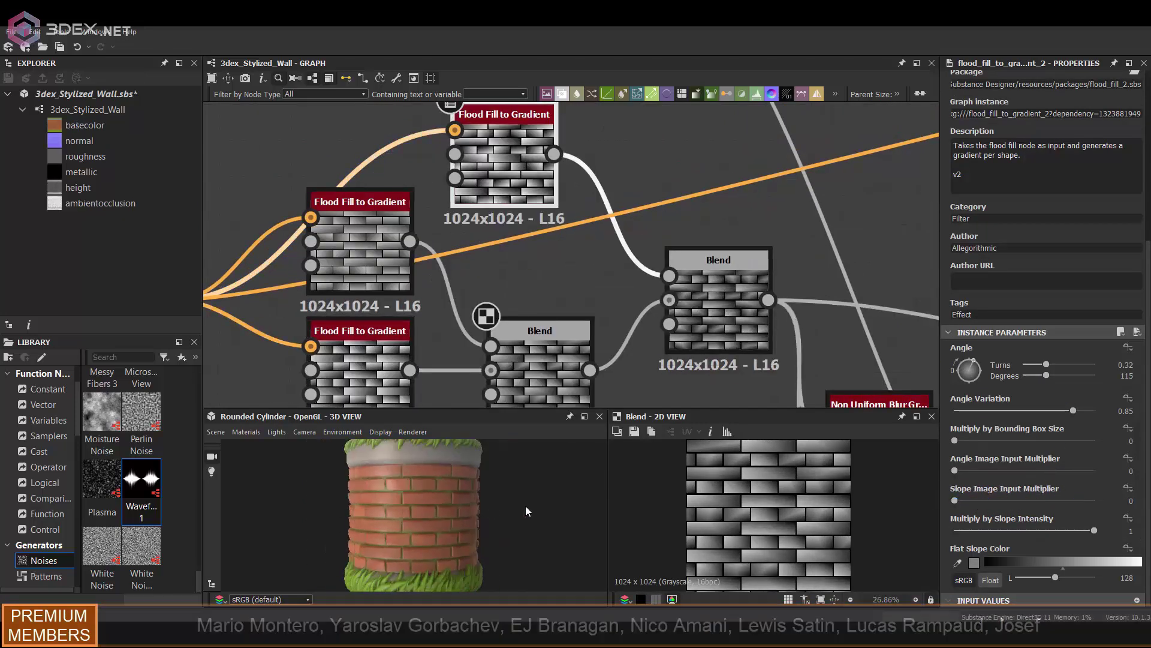
pyautogui.scroll(3, 507, 513)
pyautogui.scroll(-4, 468, 507)
pyautogui.scroll(-4, 740, 276)
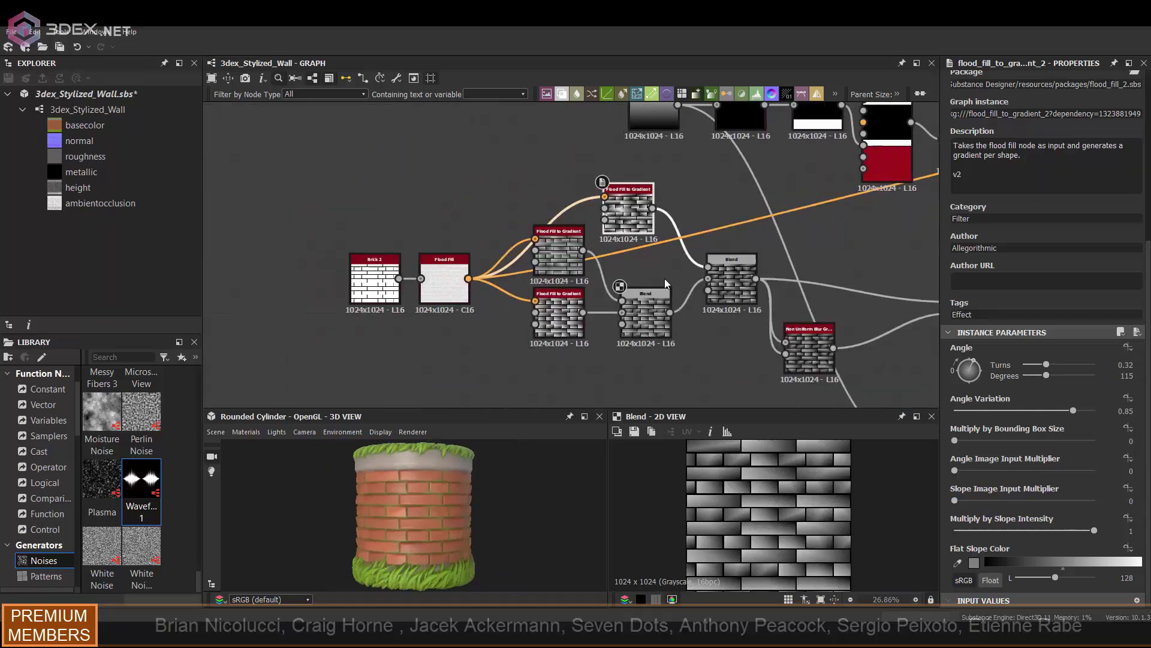
# Step: Preview the second slope Blend, move the topmost Flood Fill to Gradient above the others, and duplicate it alongside
pyautogui.scroll(2, 735, 284)
pyautogui.moveTo(740, 287); pyautogui.dragTo(578, 264, button='middle')
pyautogui.doubleClick(577, 264)
pyautogui.moveTo(447, 211); pyautogui.dragTo(611, 277, button='middle')
pyautogui.click(581, 210)
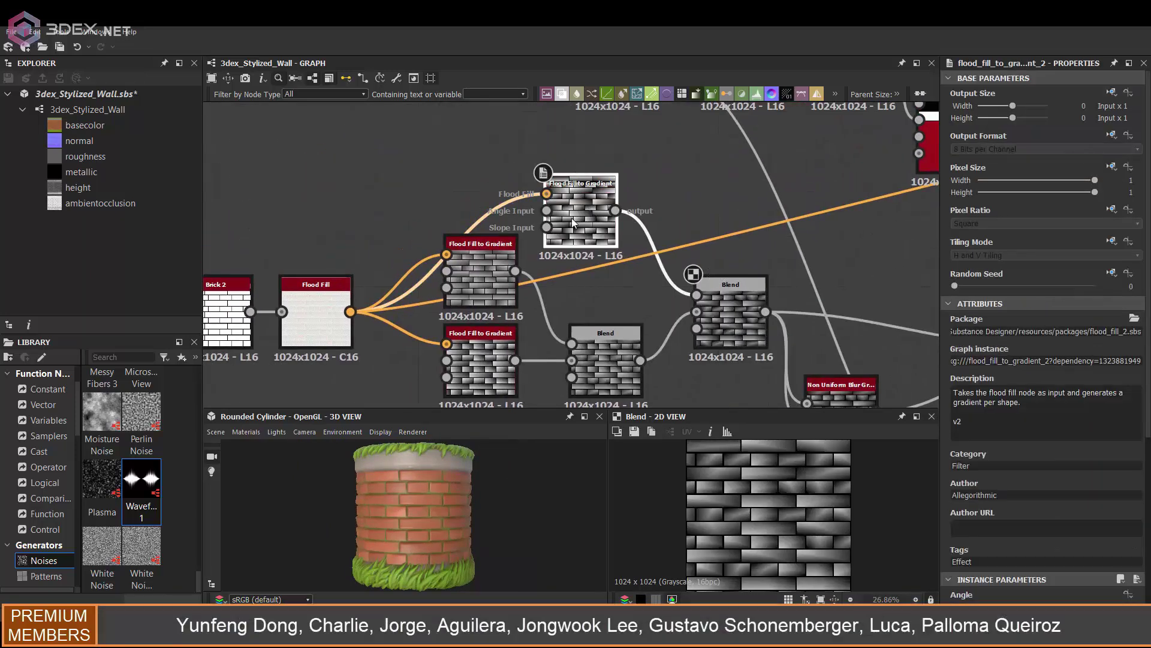
pyautogui.moveTo(581, 210); pyautogui.dragTo(481, 185)
pyautogui.hotkey('ctrl', 'd')
pyautogui.moveTo(572, 253); pyautogui.dragTo(646, 175)
# Step: Preview the duplicated Flood Fill to Gradient and set its Angle to 71 degrees, Angle Image Input Multiplier to 0.01 and Slope Image Input Multiplier to 0.34
pyautogui.doubleClick(646, 174)
pyautogui.scroll(-5, 1050, 474)
pyautogui.moveTo(960, 432); pyautogui.dragTo(971, 576)
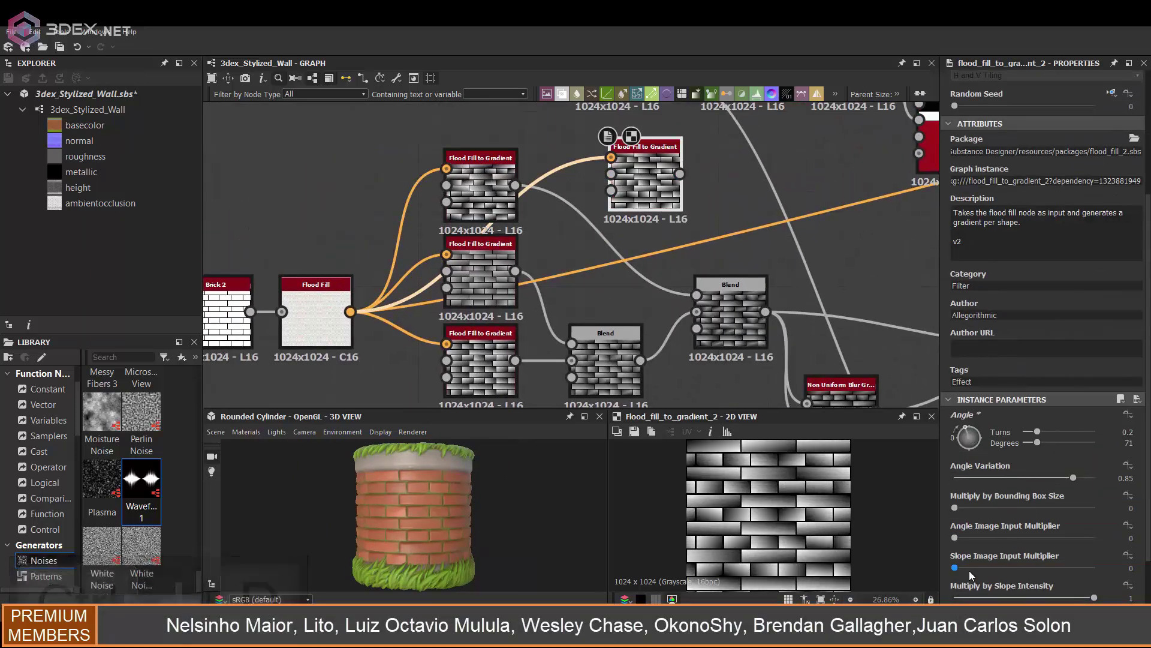
pyautogui.moveTo(1002, 537); pyautogui.dragTo(955, 538)
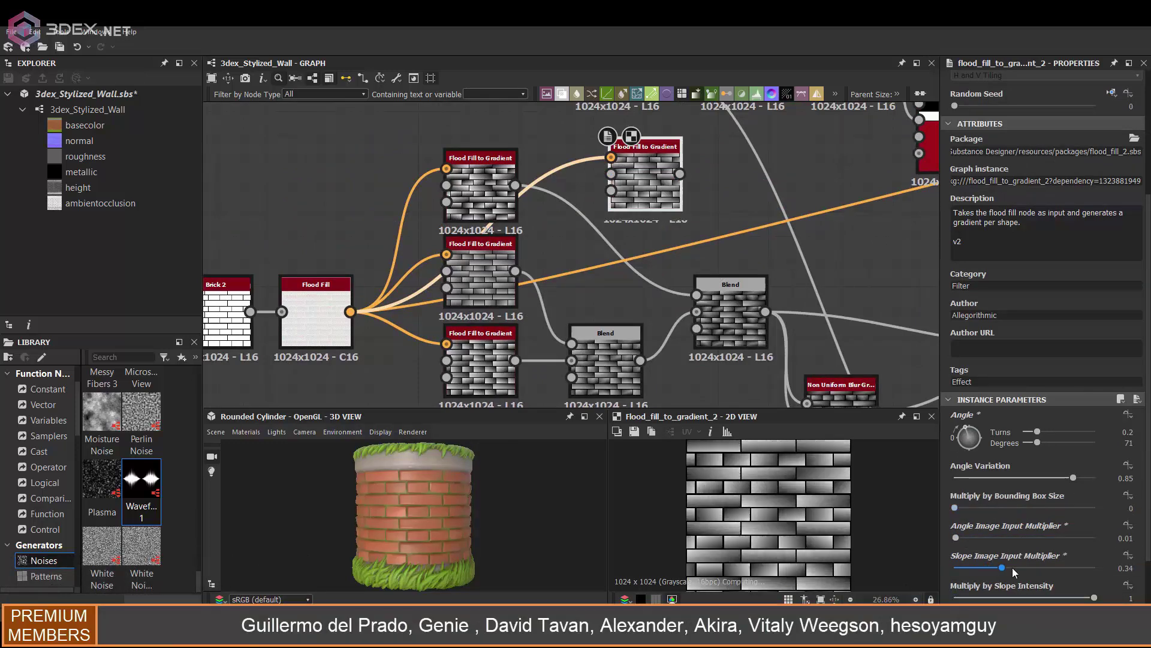
# Step: Add a Histogram Scan after the duplicated Flood Fill to Gradient, preview it and set its Position to 0.15
pyautogui.moveTo(680, 175); pyautogui.dragTo(677, 205, button='middle')
pyautogui.press('space')
pyautogui.write('hist')
pyautogui.click(722, 265)
pyautogui.doubleClick(766, 206)
pyautogui.scroll(-5, 1044, 480)
pyautogui.moveTo(955, 517)
pyautogui.mouseDown()
pyautogui.moveTo(988, 518)
pyautogui.moveTo(976, 518)
pyautogui.mouseUp()
pyautogui.scroll(-4, 613, 374)
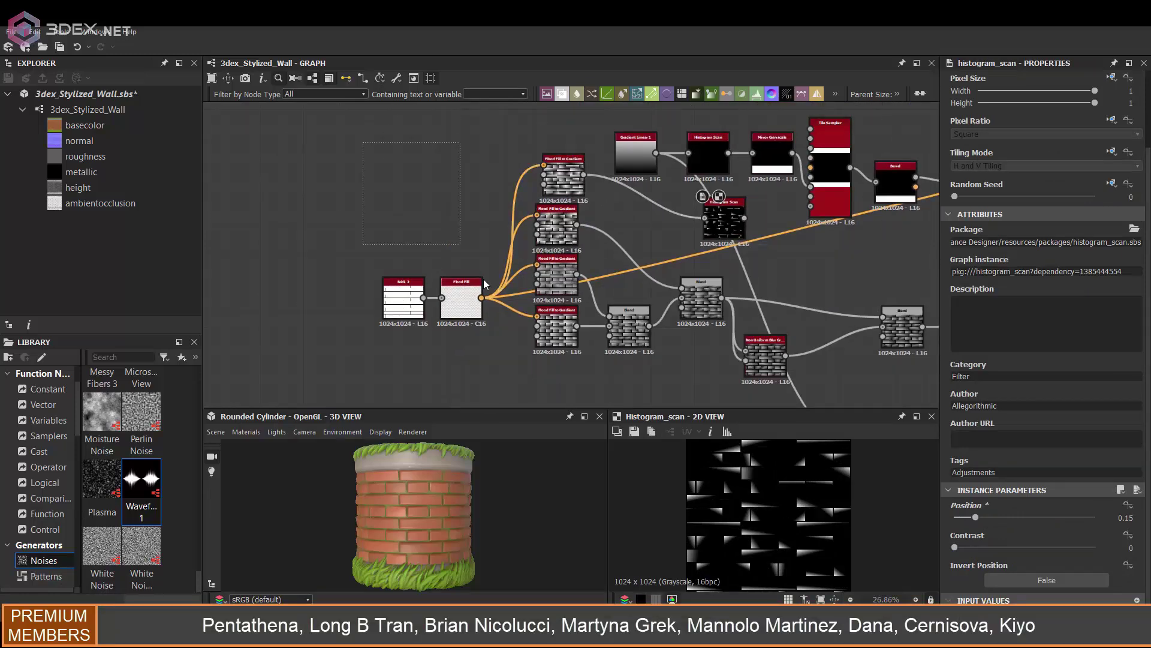
# Step: Make room among the slope nodes, insert a Blend after the second slope Blend and connect the new Histogram Scan as its foreground
pyautogui.moveTo(703, 298); pyautogui.dragTo(703, 353)
pyautogui.moveTo(707, 183); pyautogui.dragTo(597, 228)
pyautogui.scroll(3, 739, 316)
pyautogui.moveTo(744, 320); pyautogui.dragTo(858, 307)
pyautogui.click(650, 306)
pyautogui.press('space')
pyautogui.write('bl')
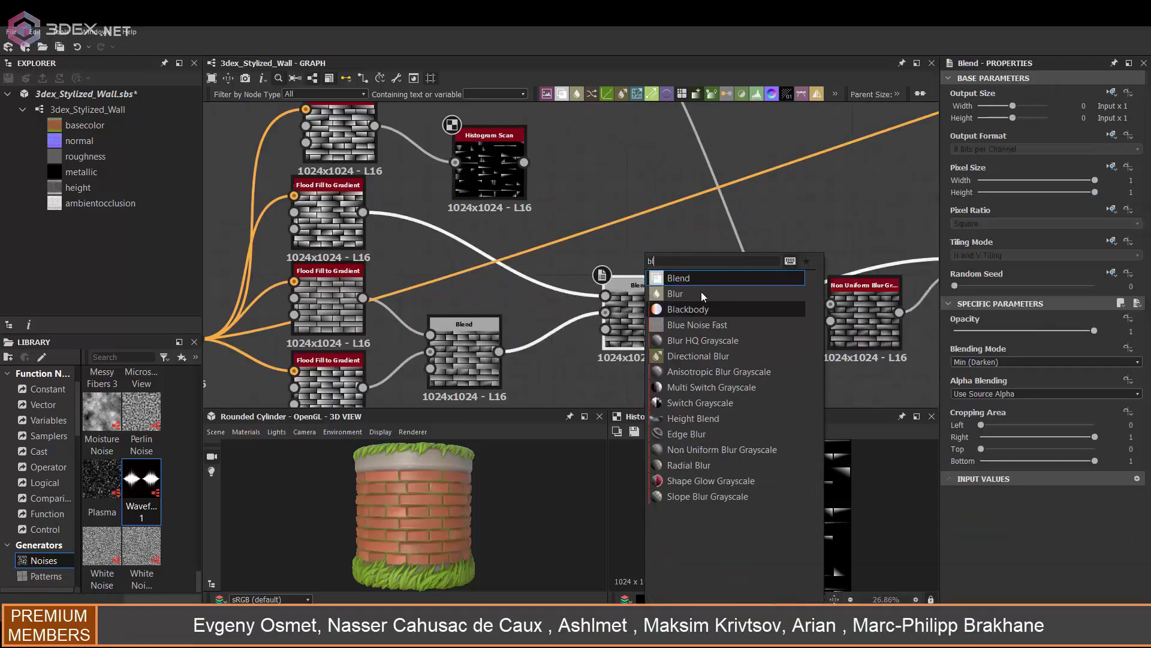
pyautogui.moveTo(523, 163)
pyautogui.mouseDown()
pyautogui.moveTo(739, 292)
pyautogui.moveTo(690, 270)
pyautogui.mouseUp()
# Step: Compare blending modes on the new Blend, keeping Subtract, and set its opacity to 0.27
pyautogui.click(989, 362)
pyautogui.click(988, 386)
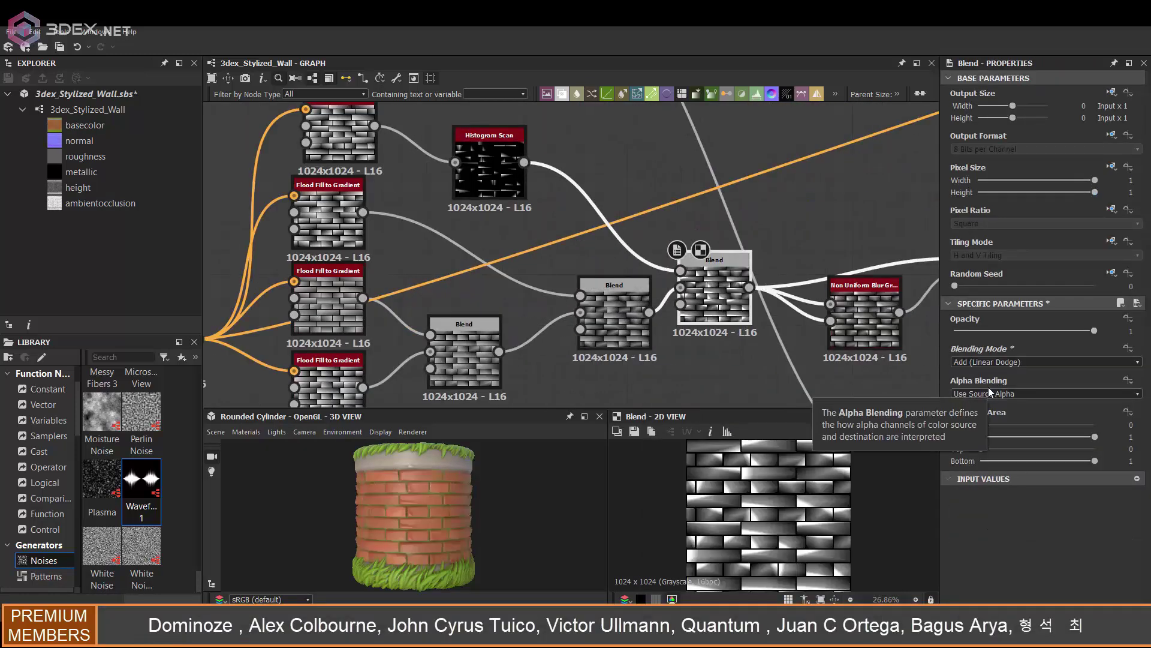
pyautogui.click(1020, 362)
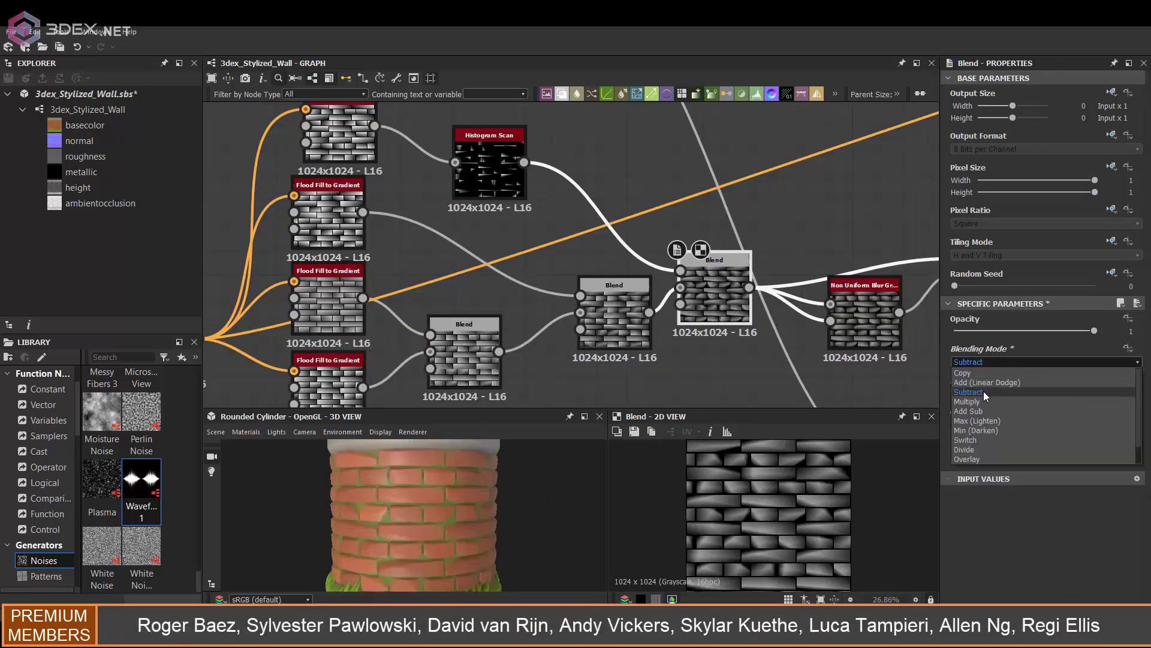
pyautogui.click(984, 391)
pyautogui.click(993, 362)
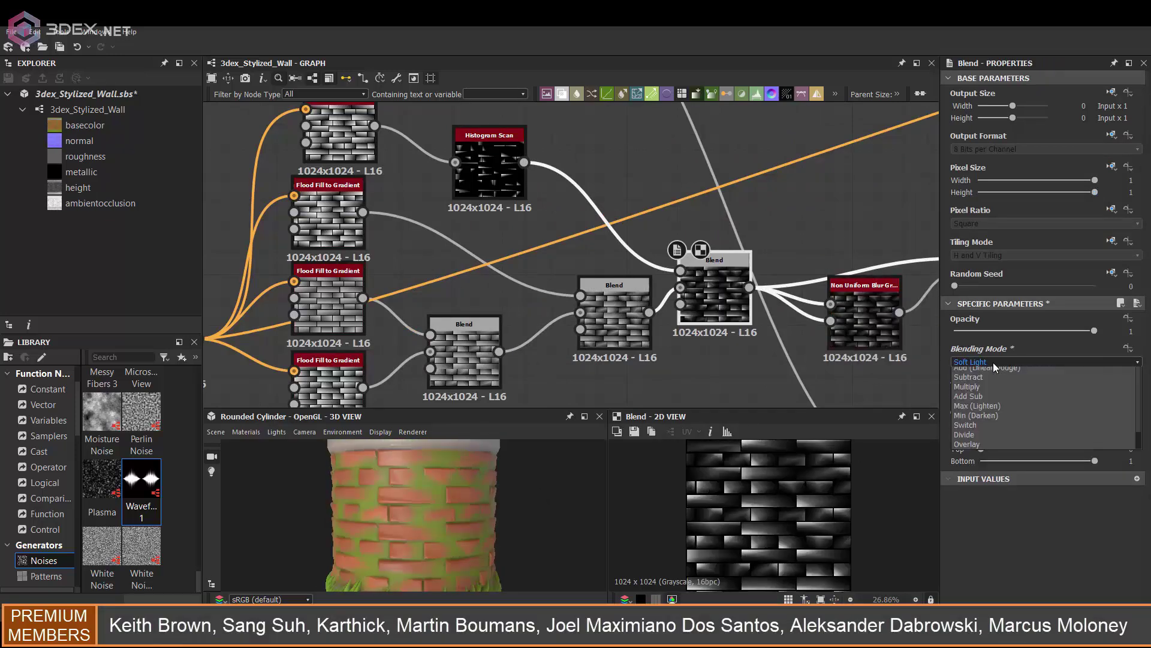
pyautogui.click(987, 391)
pyautogui.moveTo(1094, 331); pyautogui.dragTo(993, 330)
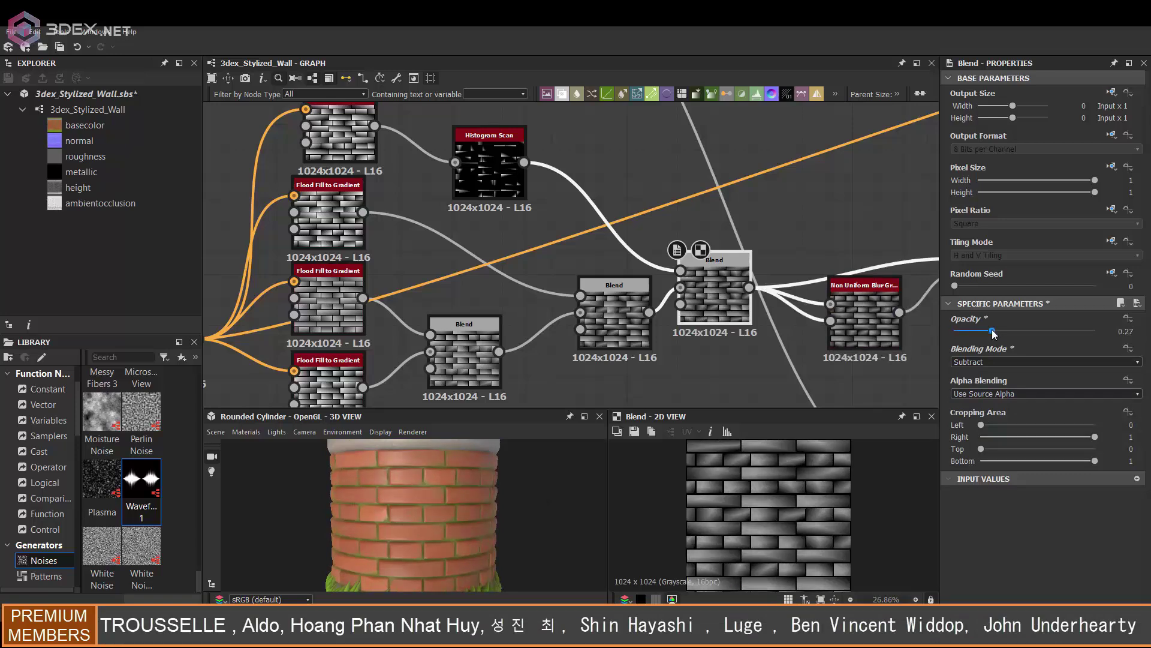
# Step: Try a Position of 0.57 on the grass mask's Histogram Scan, examine the grass coverage in 3D, and raise the Position again
pyautogui.scroll(-5, 426, 513)
pyautogui.scroll(-5, 720, 300)
pyautogui.moveTo(780, 306); pyautogui.dragTo(545, 178, button='middle')
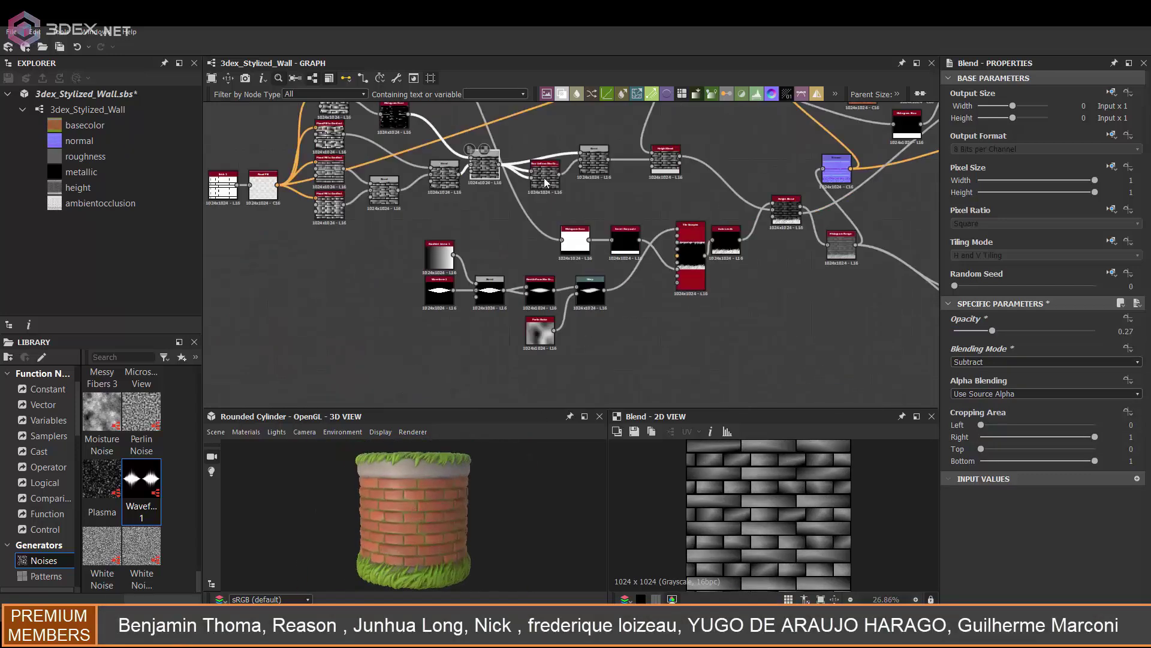
pyautogui.scroll(1, 677, 282)
pyautogui.scroll(4, 679, 281)
pyautogui.click(527, 186)
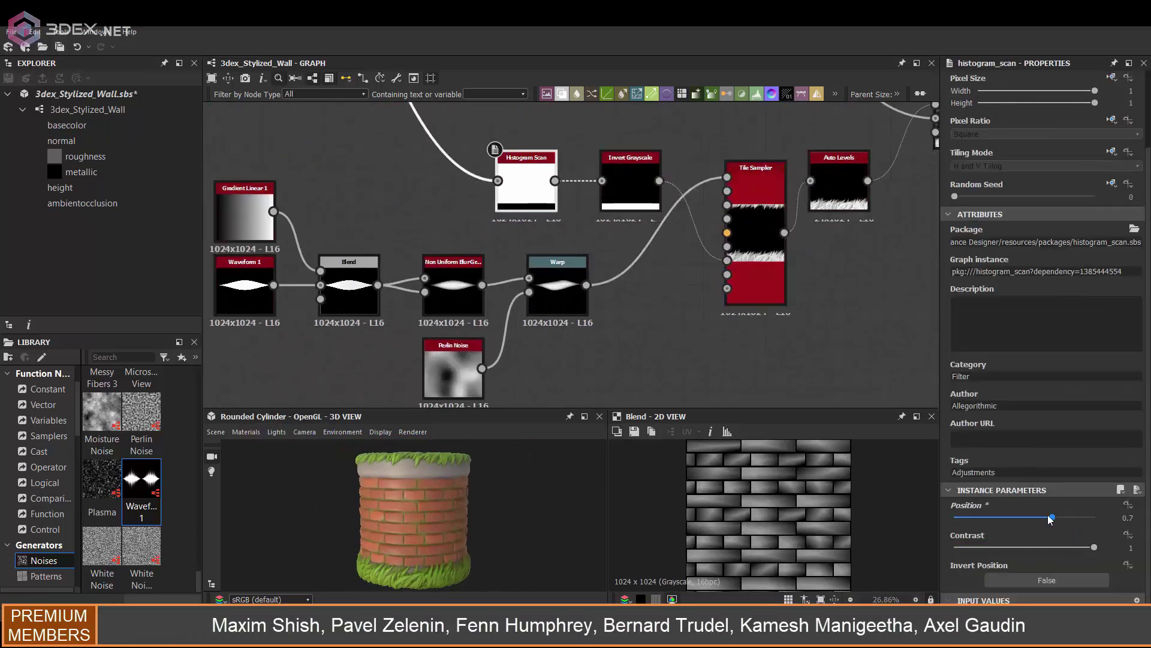
pyautogui.moveTo(1049, 517); pyautogui.dragTo(1034, 517)
pyautogui.scroll(4, 464, 526)
pyautogui.moveTo(464, 525)
pyautogui.mouseDown()
pyautogui.moveTo(421, 512)
pyautogui.moveTo(538, 484)
pyautogui.moveTo(457, 476)
pyautogui.moveTo(450, 490)
pyautogui.moveTo(379, 499)
pyautogui.moveTo(469, 504)
pyautogui.mouseUp()
pyautogui.scroll(-3, 538, 484)
pyautogui.scroll(3, 457, 476)
pyautogui.scroll(-3, 450, 491)
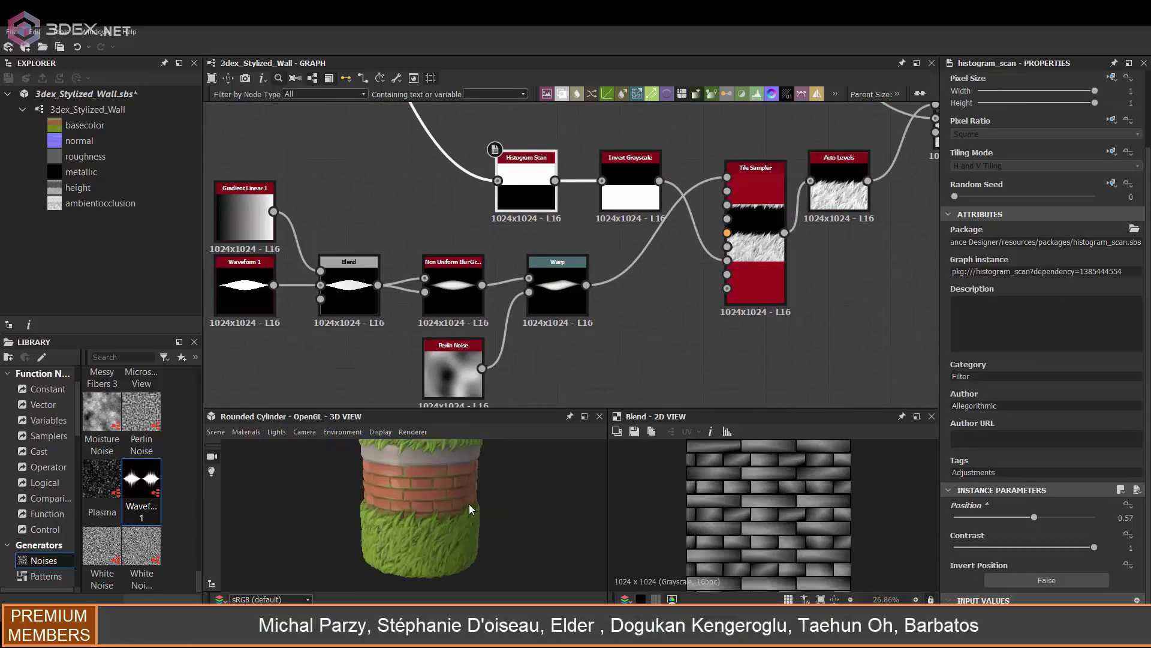
pyautogui.scroll(-2, 469, 508)
pyautogui.moveTo(1035, 516); pyautogui.dragTo(1069, 516)
# Step: Lower the Position of the band mask's Histogram Scan and raise the Position of the grass mask's Histogram Scan
pyautogui.scroll(-3, 614, 171)
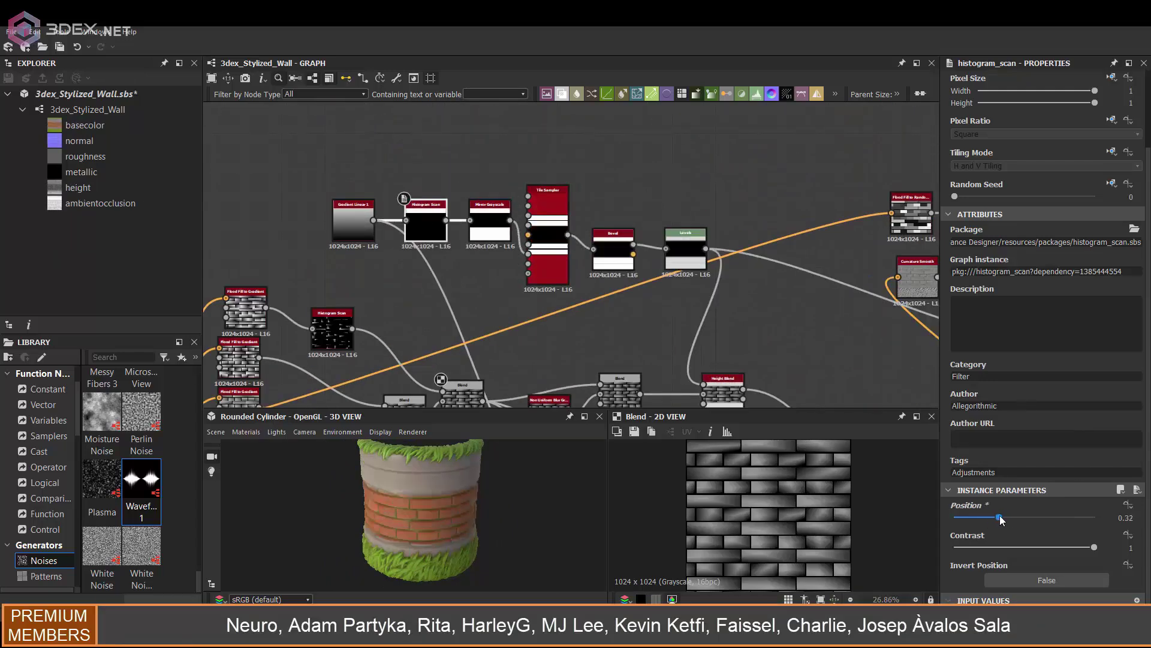
pyautogui.moveTo(1000, 519); pyautogui.dragTo(978, 517)
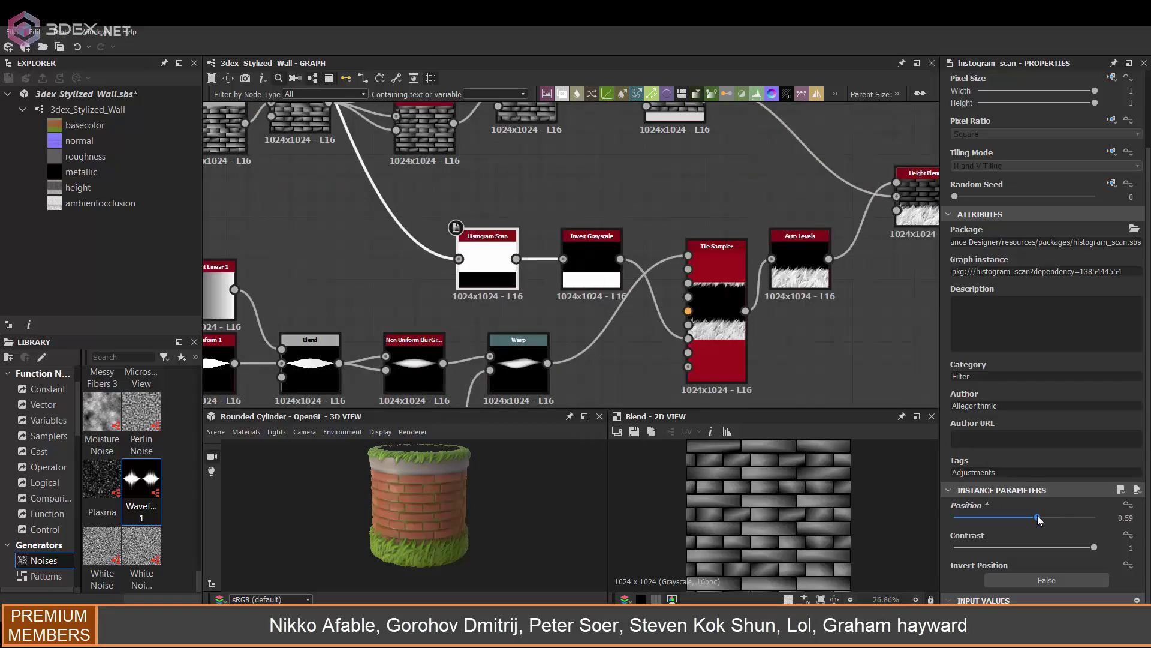
pyautogui.moveTo(1039, 519); pyautogui.dragTo(1087, 523)
# Step: Add a Levels node fed by Curvature Smooth and narrow its input range to isolate the bright brick edges
pyautogui.scroll(3, 484, 505)
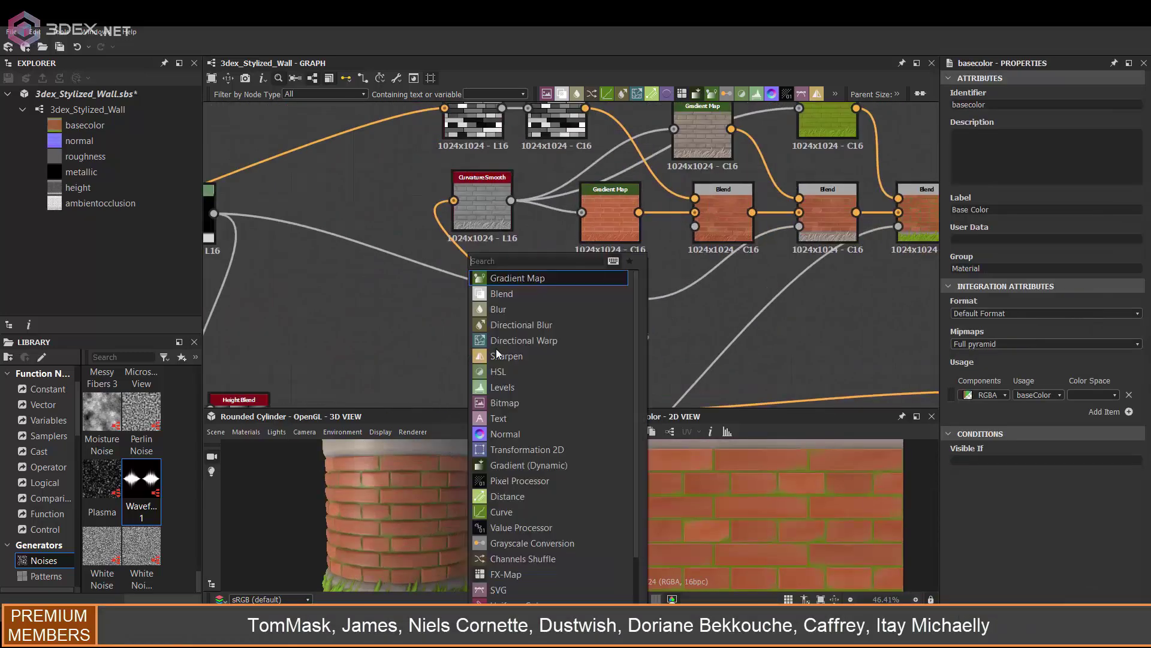
pyautogui.click(495, 359)
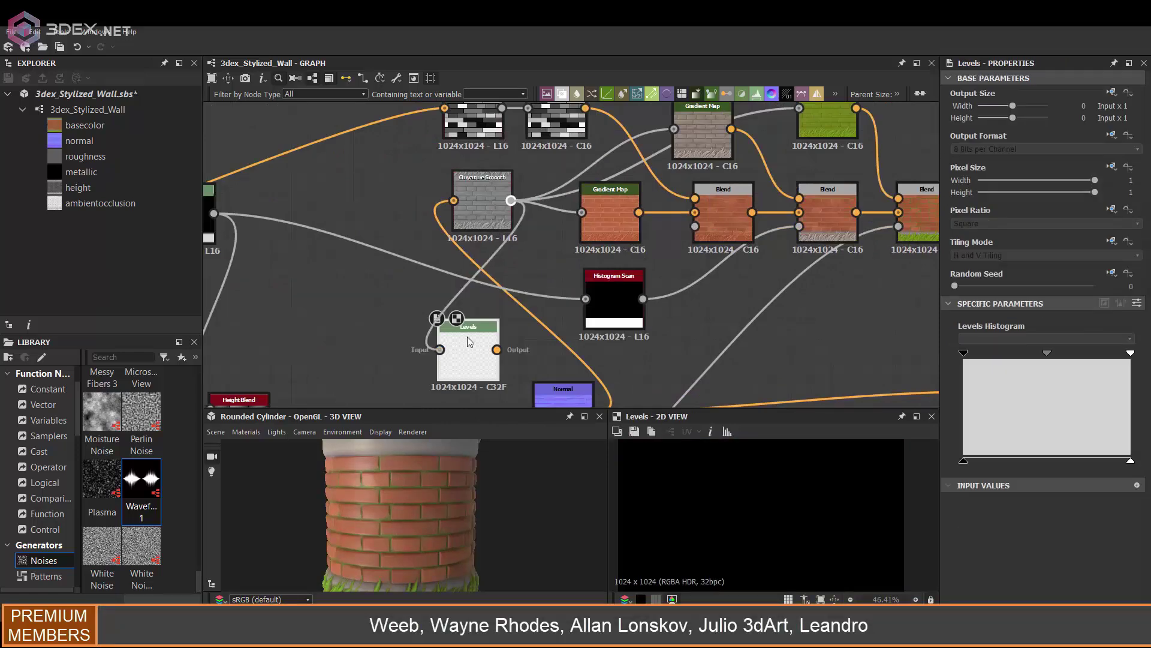
pyautogui.moveTo(1127, 354); pyautogui.dragTo(1047, 356)
pyautogui.scroll(-2, 678, 330)
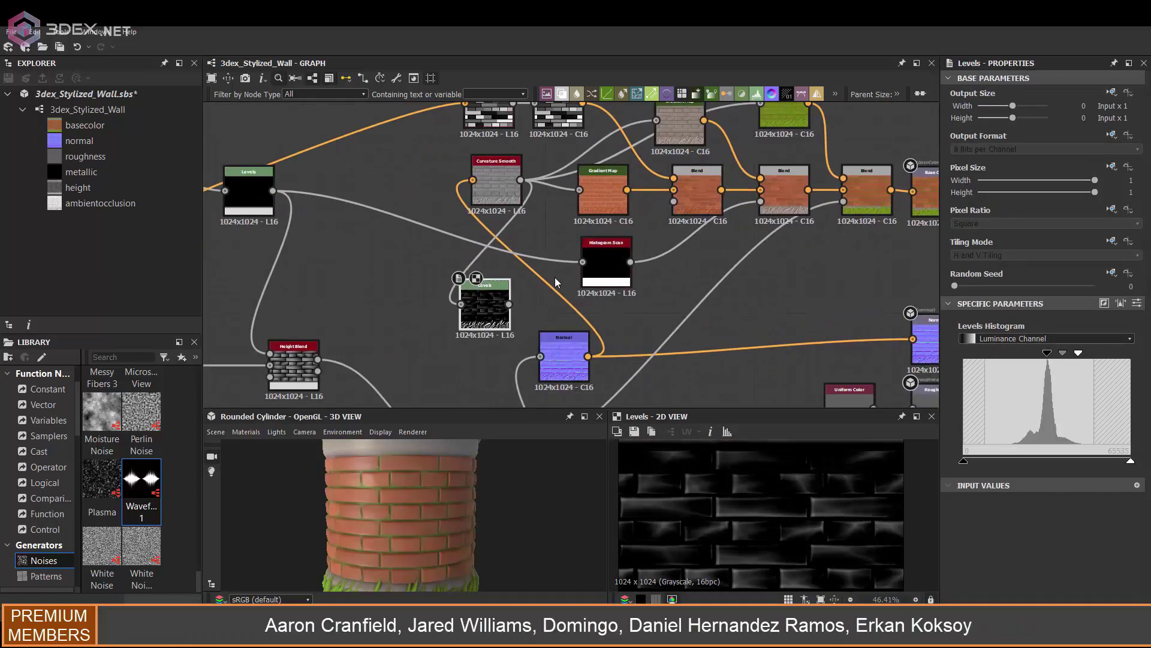
# Step: Add a Gradient Map after the new Levels node to convert the edge mask to color
pyautogui.press('space')
pyautogui.write('gra')
pyautogui.click(561, 276)
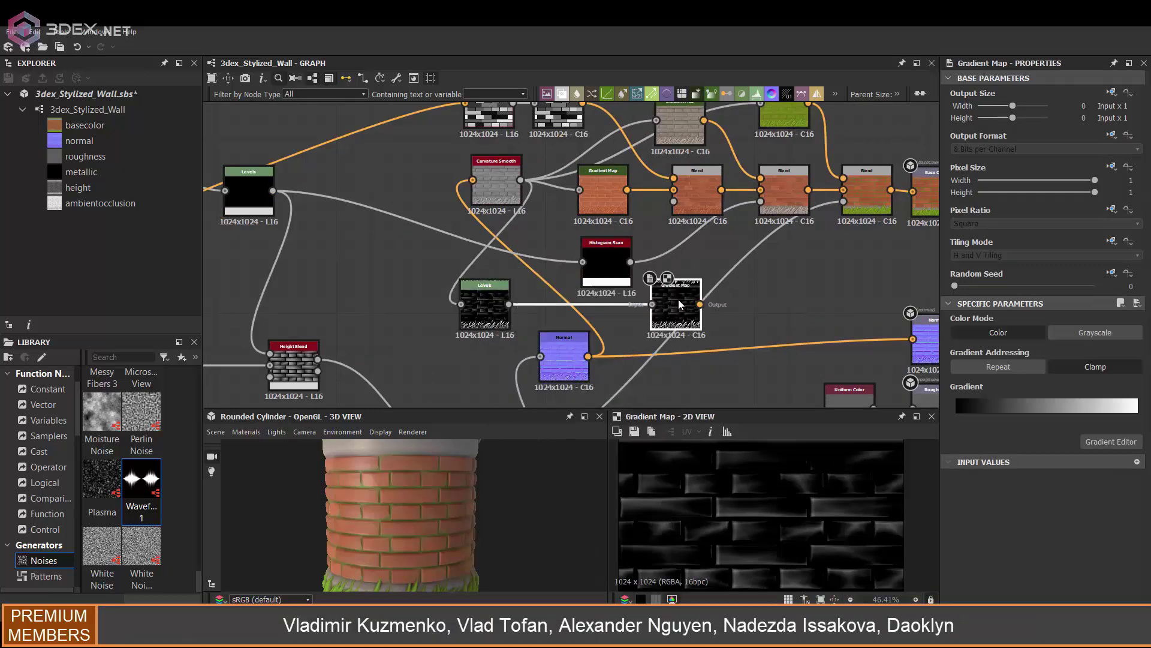
pyautogui.moveTo(678, 300); pyautogui.dragTo(646, 310)
# Step: Spread out the base color nodes, insert a Blend after the per-brick variation Blend and connect the edge Gradient Map as its foreground
pyautogui.moveTo(682, 201); pyautogui.dragTo(677, 210)
pyautogui.scroll(-3, 672, 222)
pyautogui.moveTo(807, 147); pyautogui.dragTo(662, 252)
pyautogui.moveTo(782, 233); pyautogui.dragTo(842, 233)
pyautogui.scroll(4, 677, 207)
pyautogui.click(672, 265)
pyautogui.moveTo(589, 275); pyautogui.dragTo(634, 258)
pyautogui.press('space')
pyautogui.write('bl')
pyautogui.click(695, 283)
pyautogui.moveTo(547, 400)
pyautogui.mouseDown()
pyautogui.moveTo(744, 242)
pyautogui.moveTo(745, 259)
pyautogui.mouseUp()
# Step: Compare Add (Linear Dodge), Max (Lighten) and Screen on the edge highlight Blend, keeping Add (Linear Dodge) with an opacity of 0.7
pyautogui.click(1013, 362)
pyautogui.click(1002, 375)
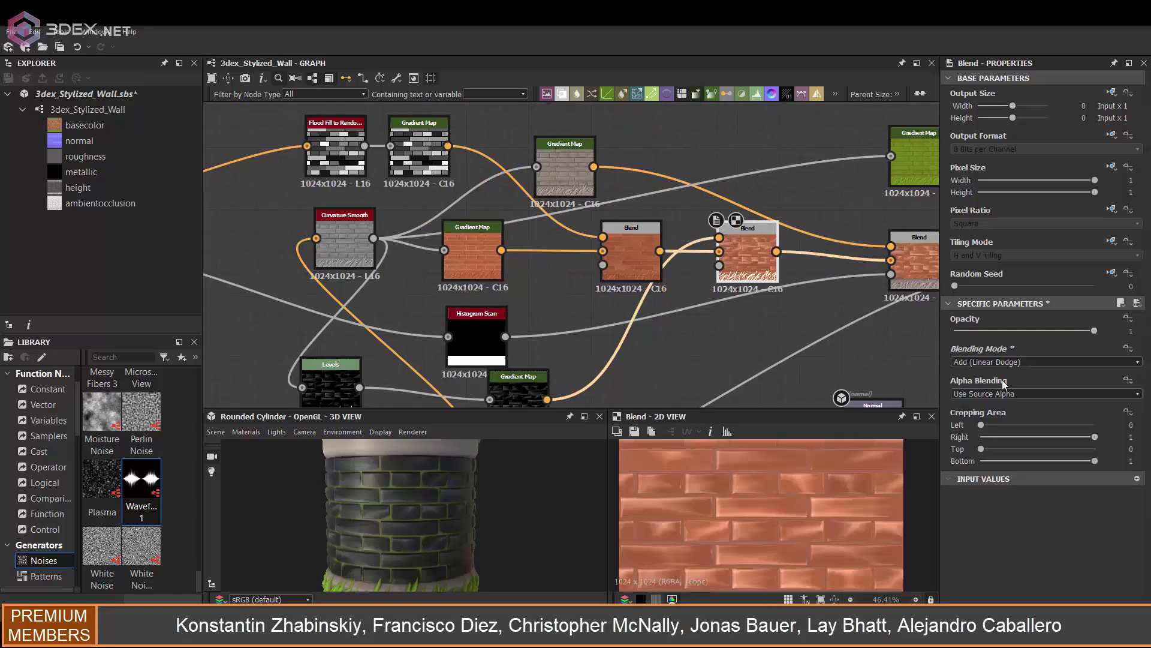
pyautogui.moveTo(984, 330)
pyautogui.mouseDown()
pyautogui.moveTo(960, 324)
pyautogui.moveTo(1021, 321)
pyautogui.moveTo(1005, 319)
pyautogui.mouseUp()
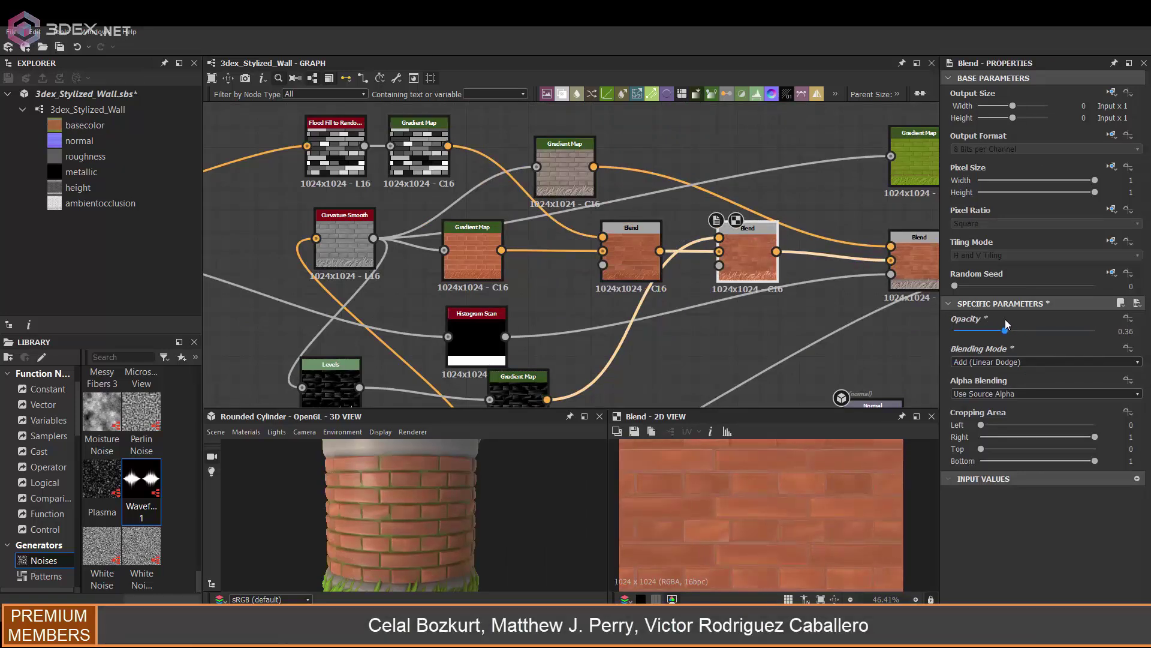
pyautogui.scroll(2, 998, 365)
pyautogui.click(988, 382)
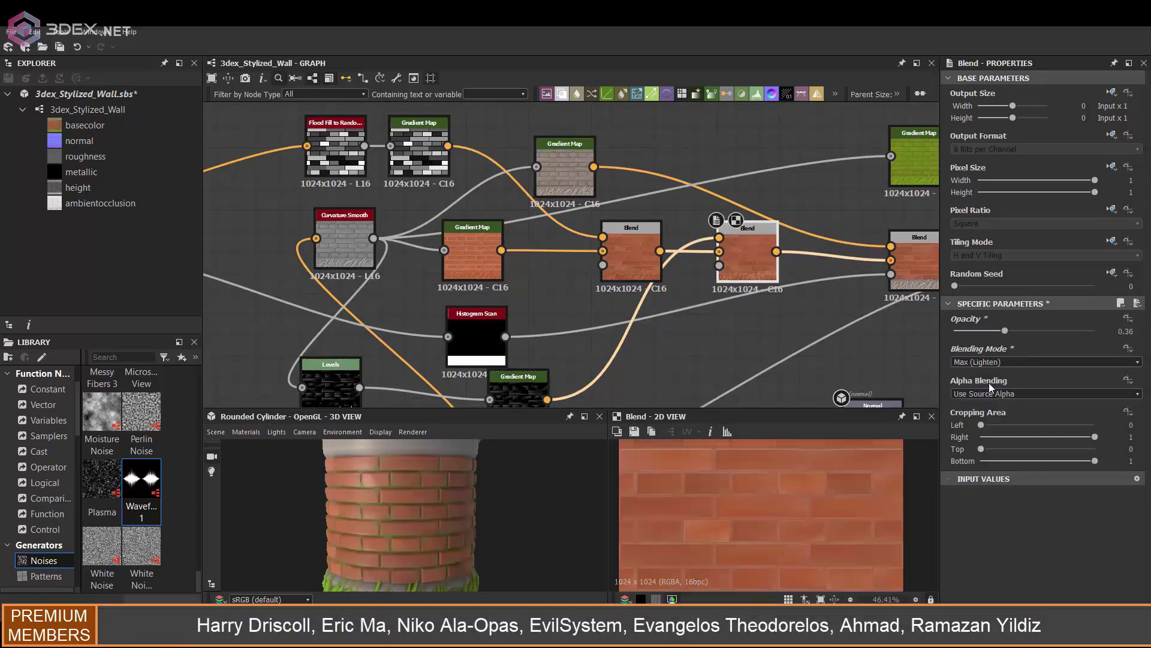
pyautogui.click(998, 361)
pyautogui.click(981, 419)
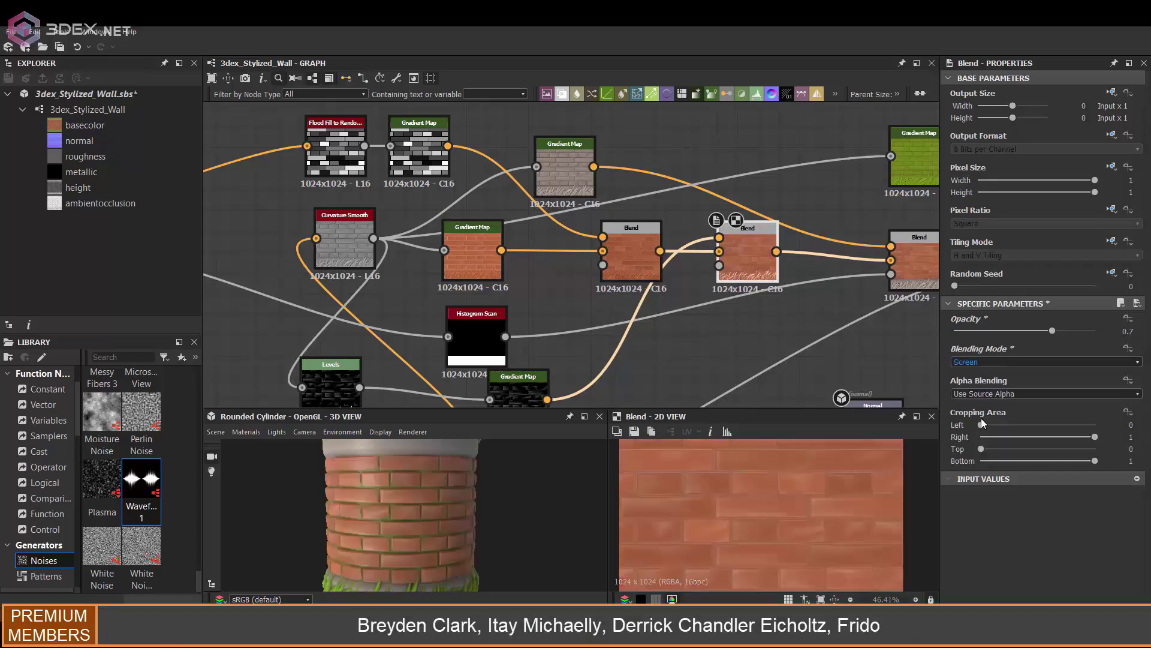
# Step: Tighten the input range of the Levels node feeding the edge Gradient Map to thin the brick highlights
pyautogui.moveTo(471, 393); pyautogui.dragTo(513, 304, button='middle')
pyautogui.click(373, 294)
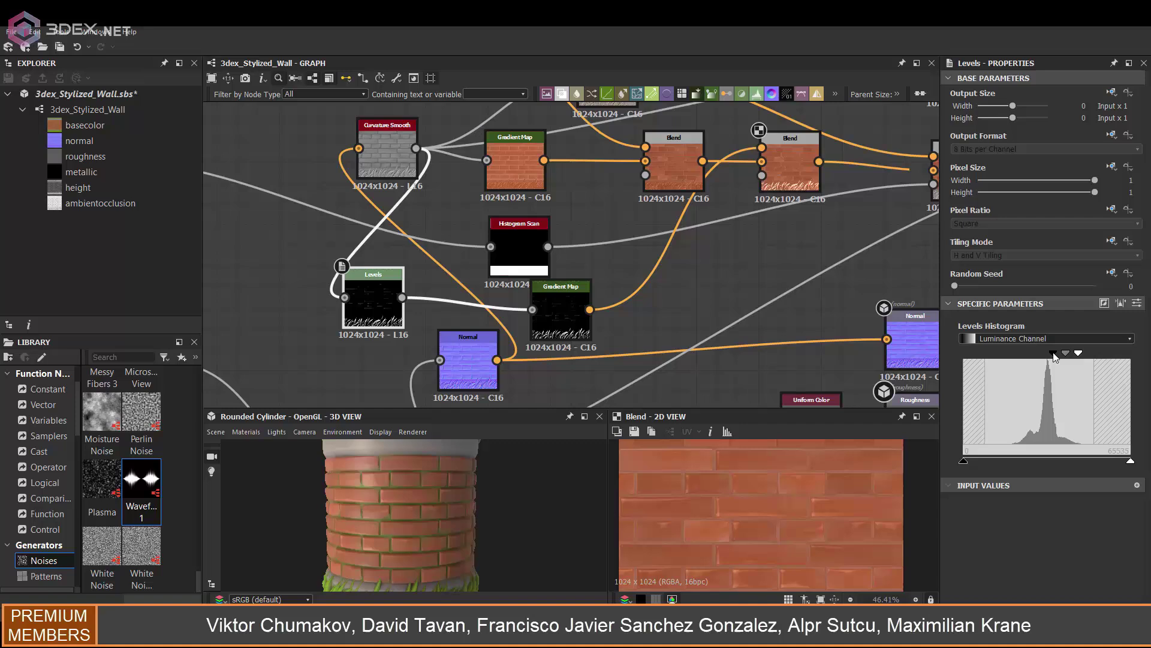
pyautogui.moveTo(1111, 354); pyautogui.dragTo(1081, 354)
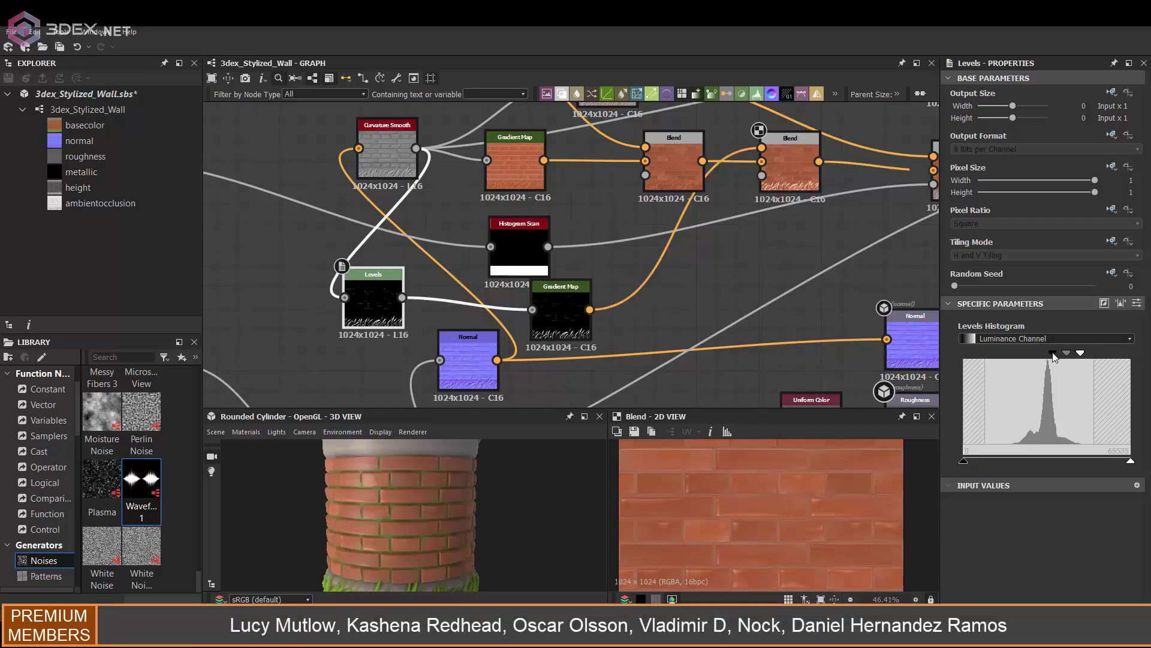
# Step: Rearrange the Histogram Scan, Levels and edge Gradient Map nodes beneath the brick color Gradient Map
pyautogui.scroll(-2, 761, 467)
pyautogui.scroll(-3, 709, 216)
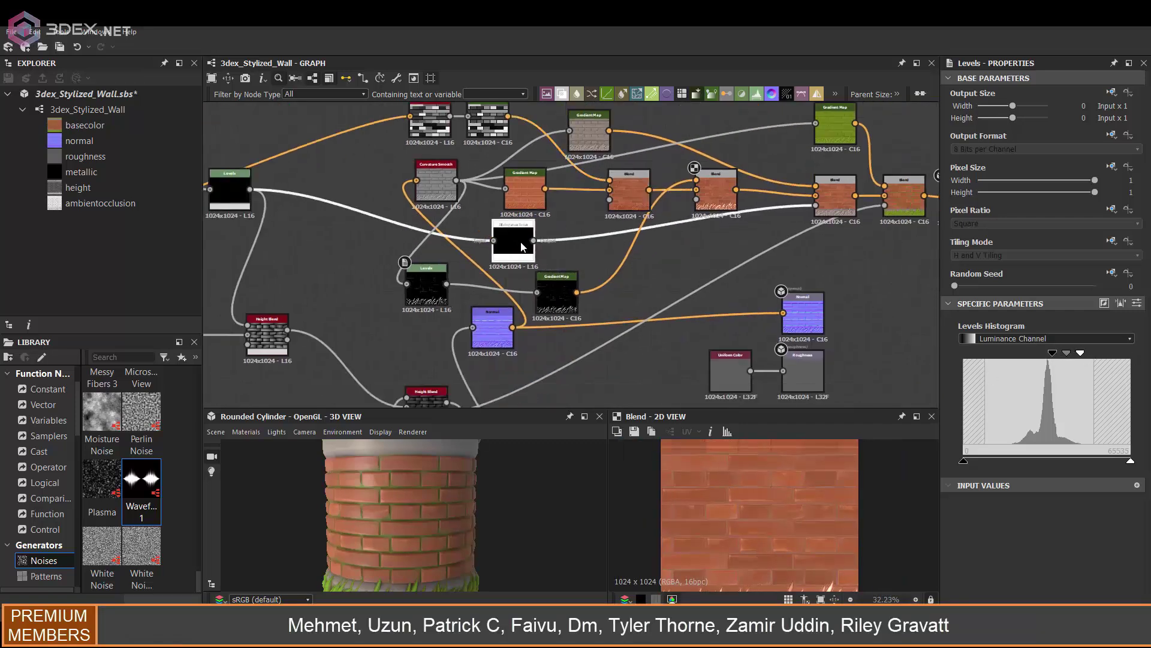
pyautogui.moveTo(501, 302); pyautogui.dragTo(533, 310)
pyautogui.moveTo(577, 231); pyautogui.dragTo(486, 276, button='middle')
# Step: Examine the edge highlight Blend and its neighboring base color Blends in the 2D preview
pyautogui.click(624, 235)
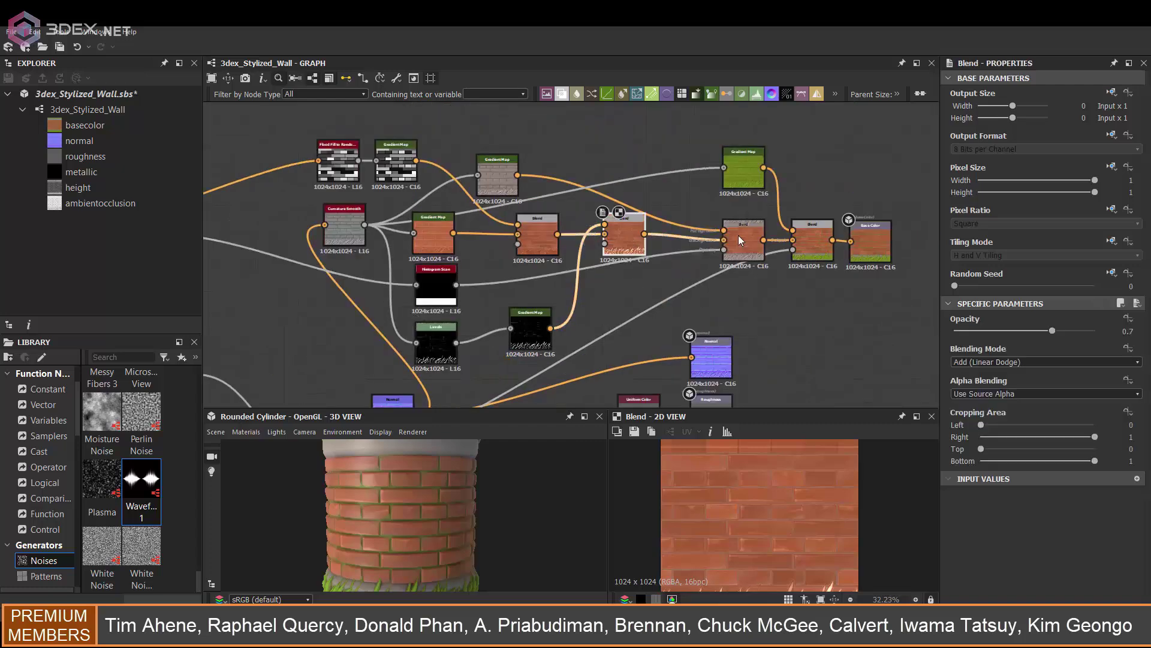
pyautogui.doubleClick(739, 235)
pyautogui.moveTo(739, 235); pyautogui.dragTo(706, 229)
pyautogui.scroll(-2, 800, 514)
pyautogui.doubleClick(813, 246)
pyautogui.scroll(2, 797, 491)
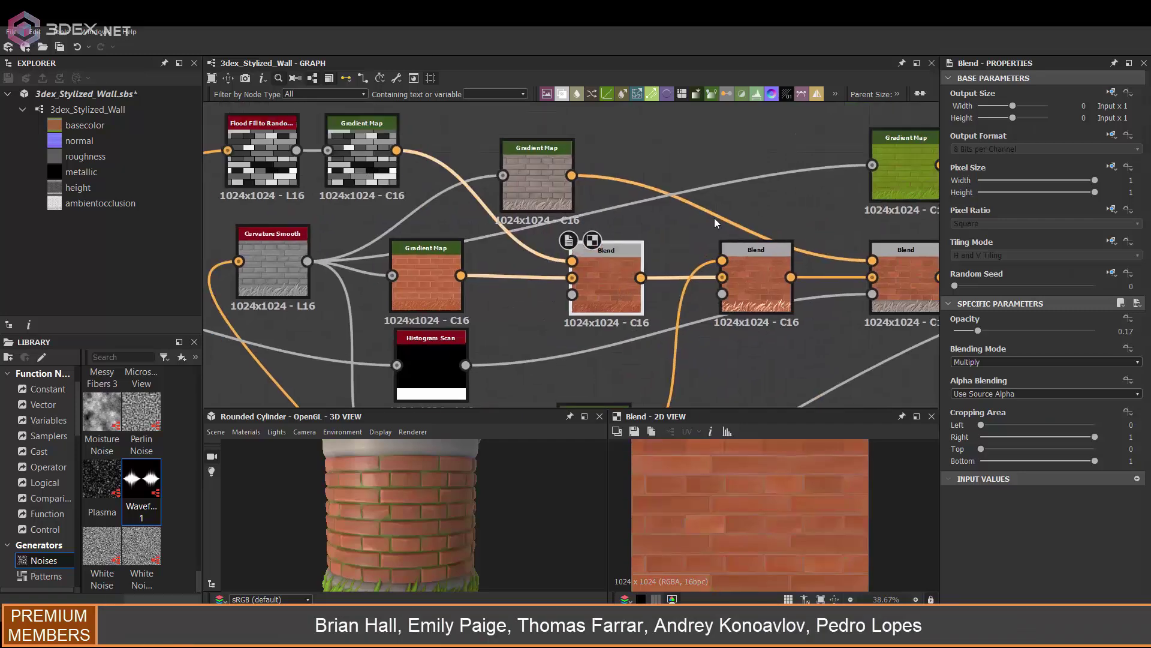
pyautogui.press('space')
pyautogui.write('slo')
pyautogui.click(739, 228)
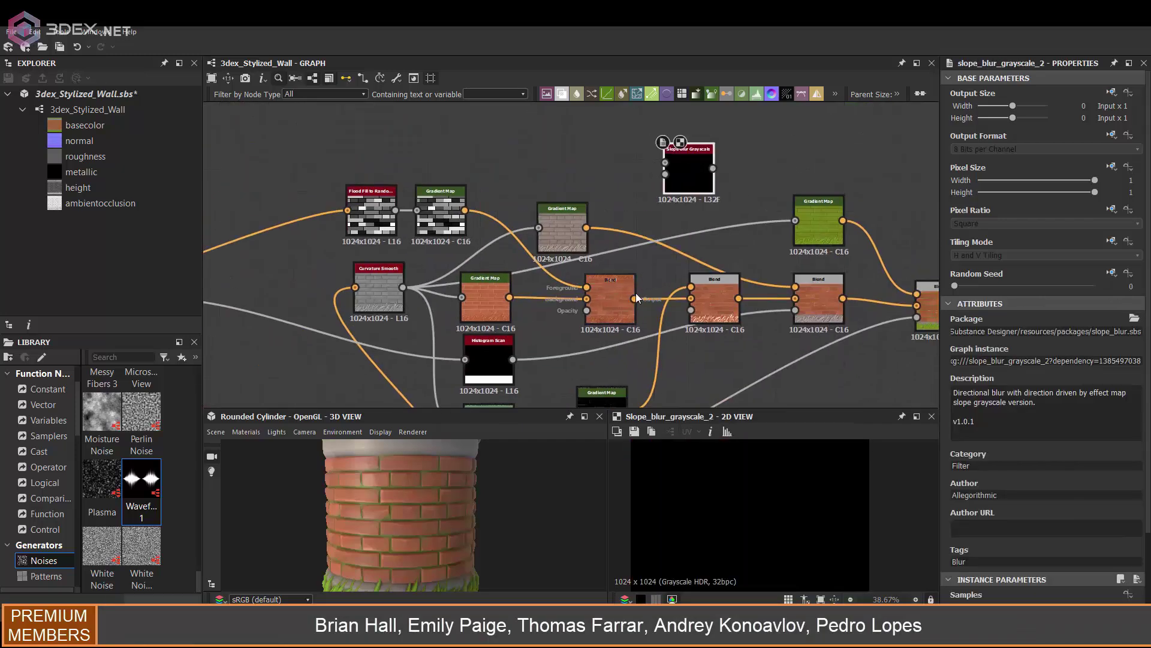
pyautogui.moveTo(634, 298); pyautogui.dragTo(666, 163)
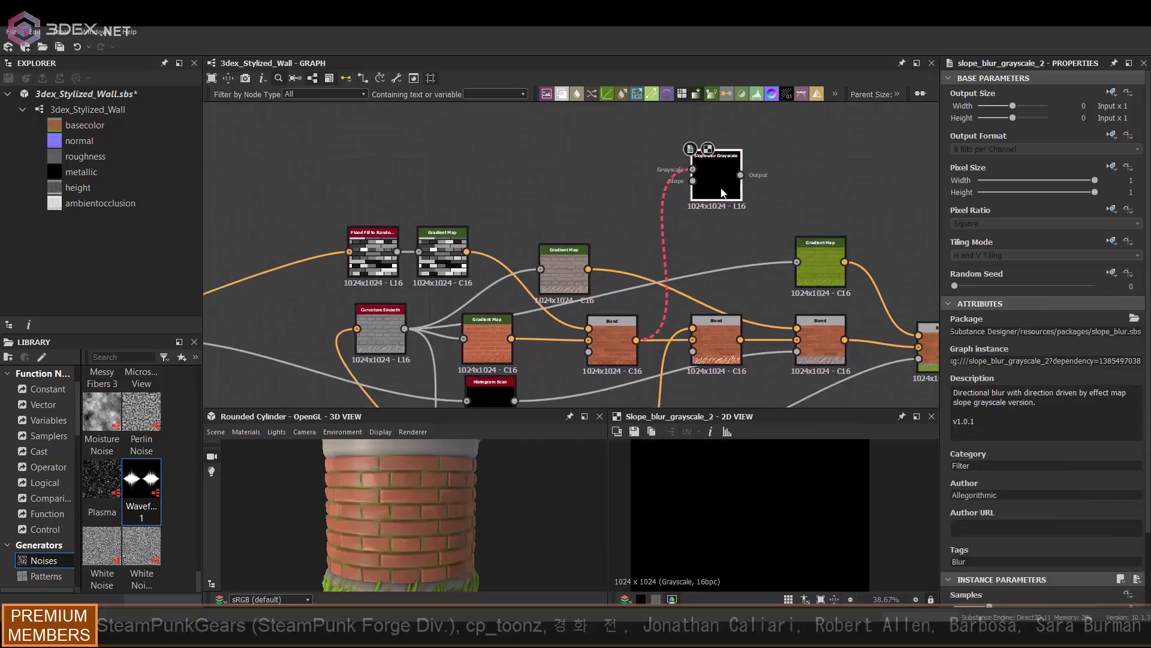
# Step: Add a Slope Blur Color fed by the per-brick variation Blend and connect a Clouds 2 node to its slope input
pyautogui.press('space')
pyautogui.write('slo')
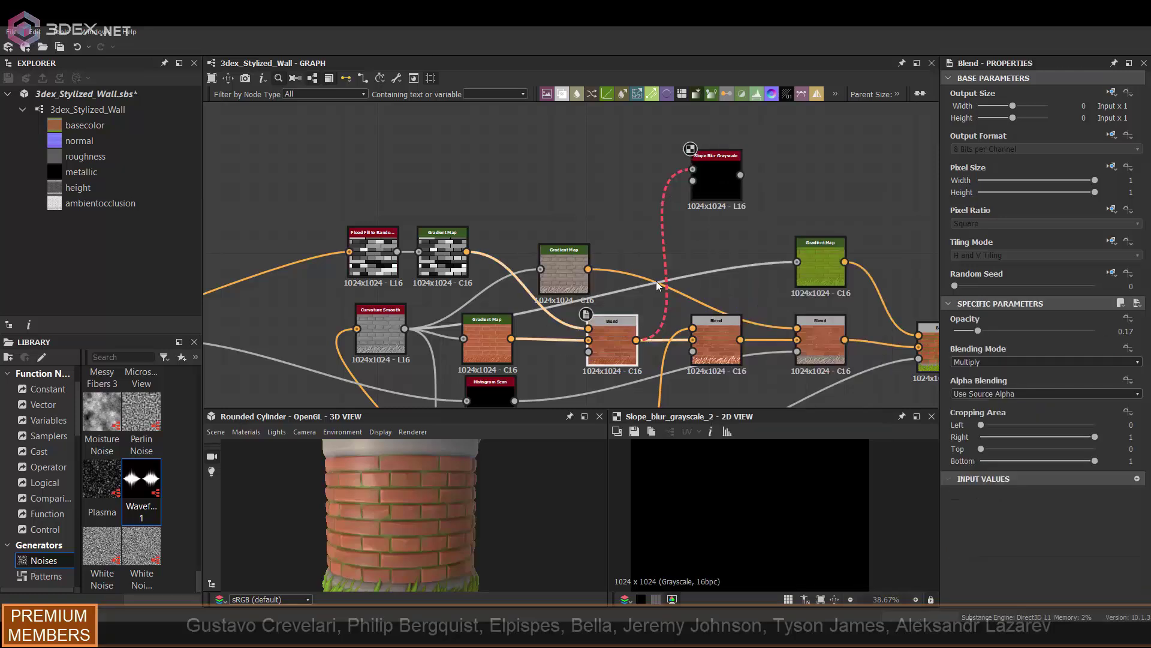
pyautogui.press('space')
pyautogui.click(696, 290)
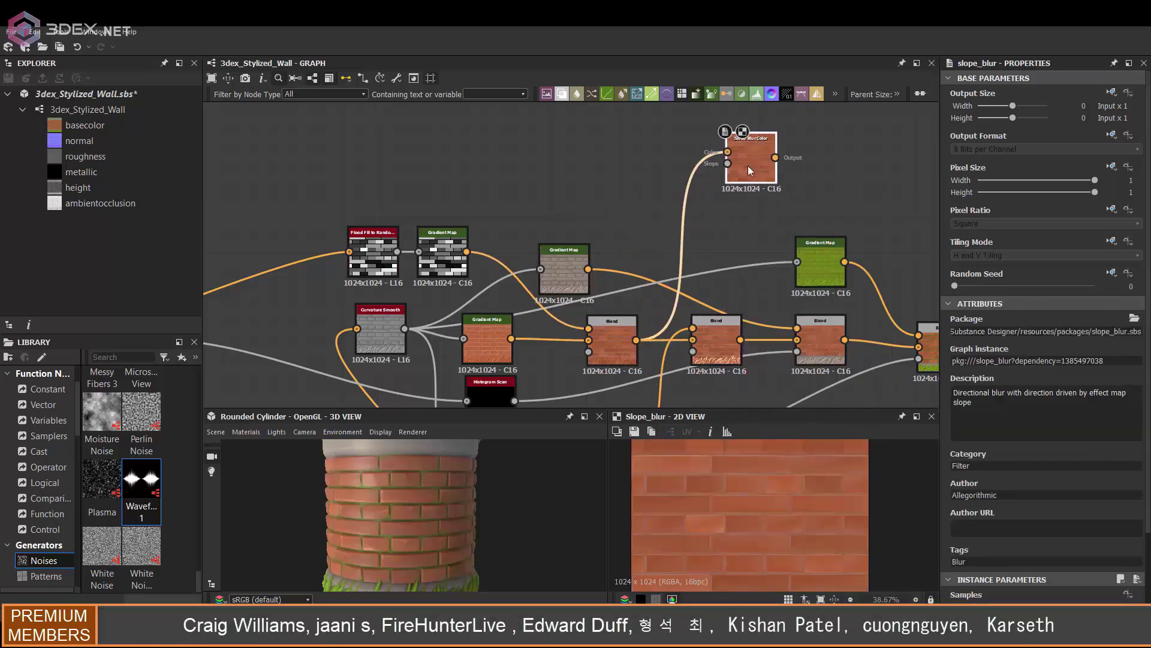
pyautogui.press('space')
pyautogui.write('clo')
pyautogui.click(665, 262)
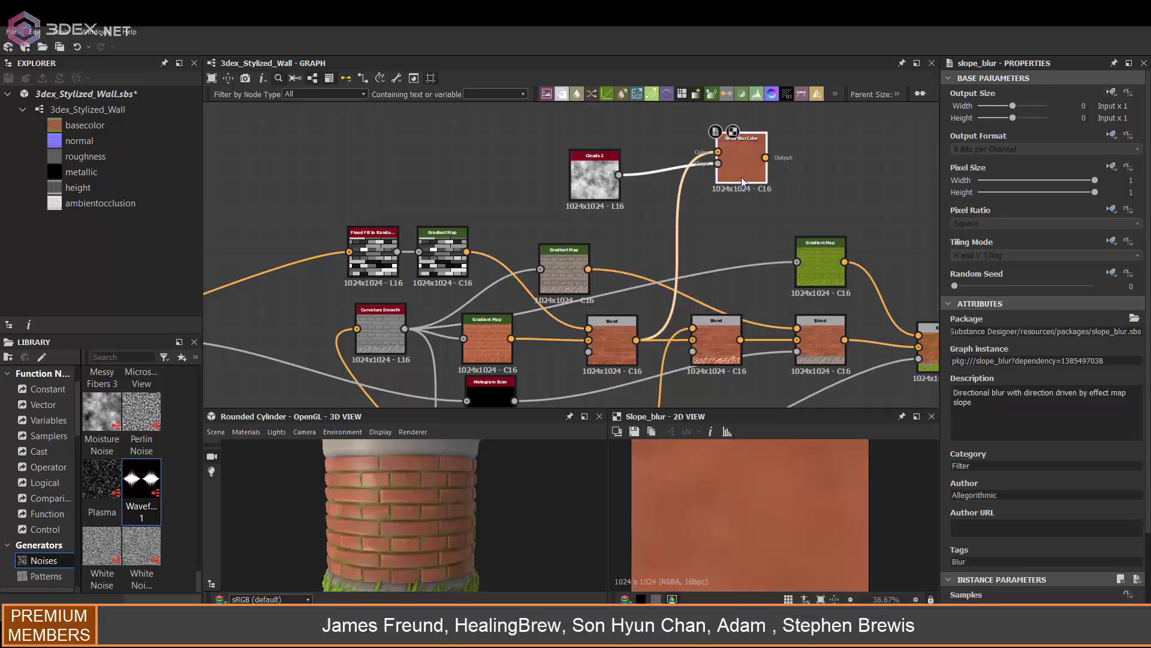
pyautogui.moveTo(742, 178); pyautogui.dragTo(733, 187)
# Step: Set the Slope Blur Color to 32 samples, intensity 2.31 and Max mode
pyautogui.scroll(-3, 1020, 479)
pyautogui.moveTo(986, 520); pyautogui.dragTo(1094, 521)
pyautogui.moveTo(1042, 551); pyautogui.dragTo(969, 550)
pyautogui.scroll(4, 772, 516)
pyautogui.click(978, 582)
pyautogui.click(970, 594)
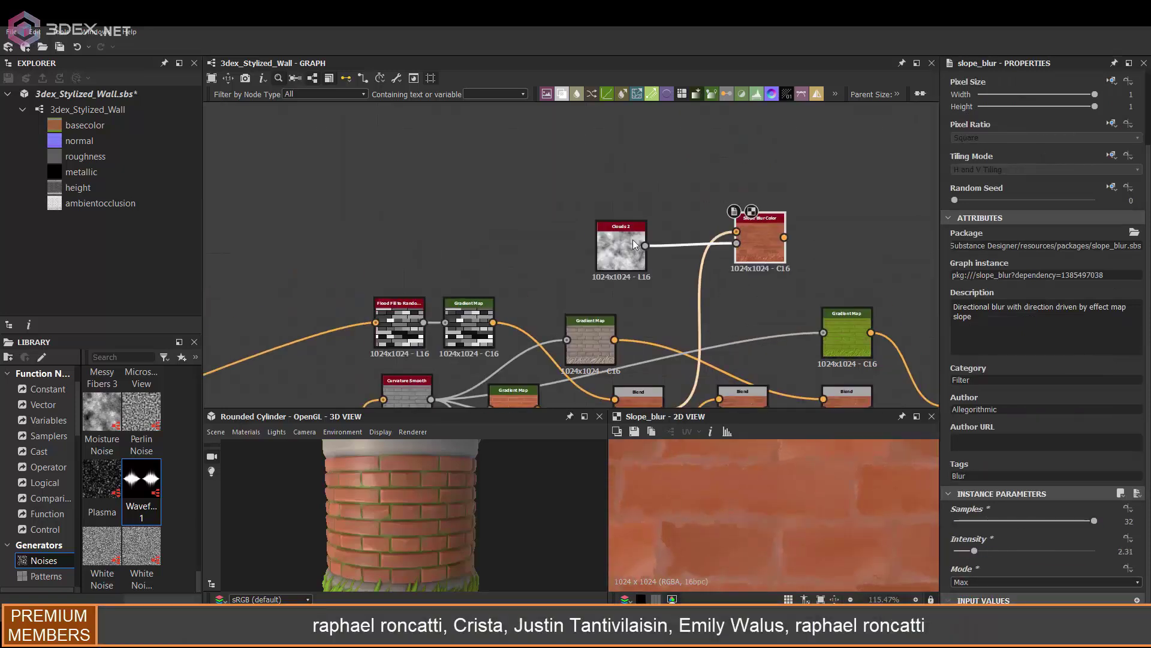
# Step: Try Clouds 1 as the Slope Blur Color's slope input, preview it, and delete the Clouds 1 node
pyautogui.press('space')
pyautogui.write('clo')
pyautogui.click(701, 228)
pyautogui.moveTo(679, 159); pyautogui.dragTo(736, 242)
pyautogui.doubleClick(755, 243)
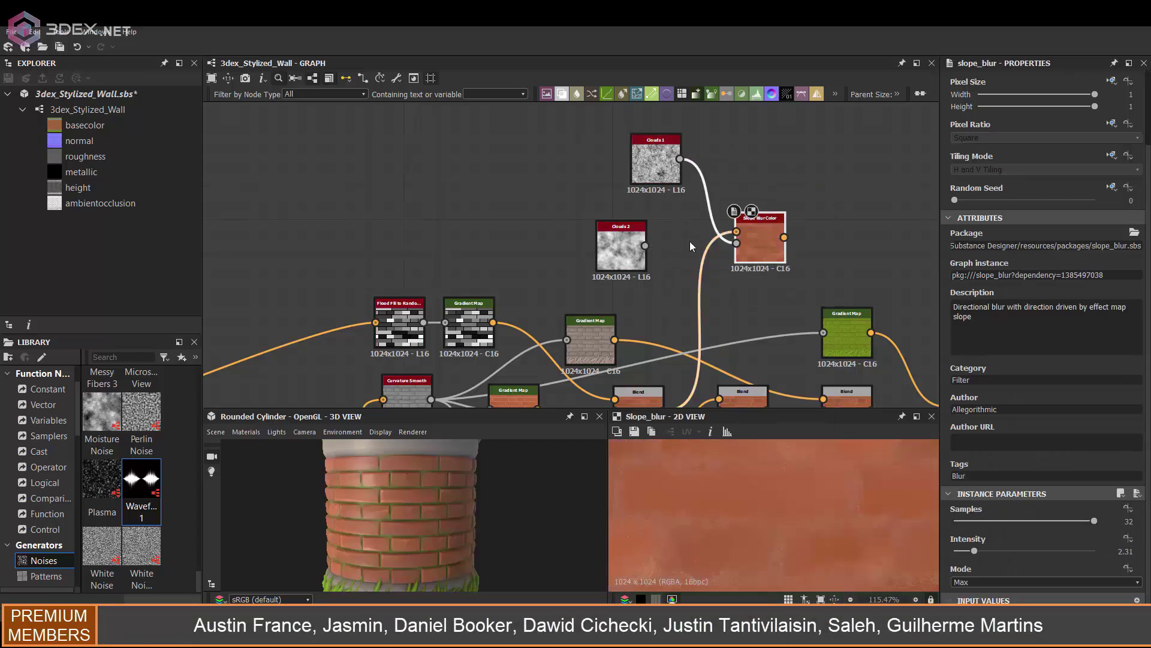
pyautogui.click(654, 165)
pyautogui.press('Delete')
# Step: Try Clouds 3 as the Slope Blur Color's slope input and preview the blurred bricks
pyautogui.press('space')
pyautogui.write('clo')
pyautogui.click(686, 290)
pyautogui.moveTo(662, 194); pyautogui.dragTo(738, 243)
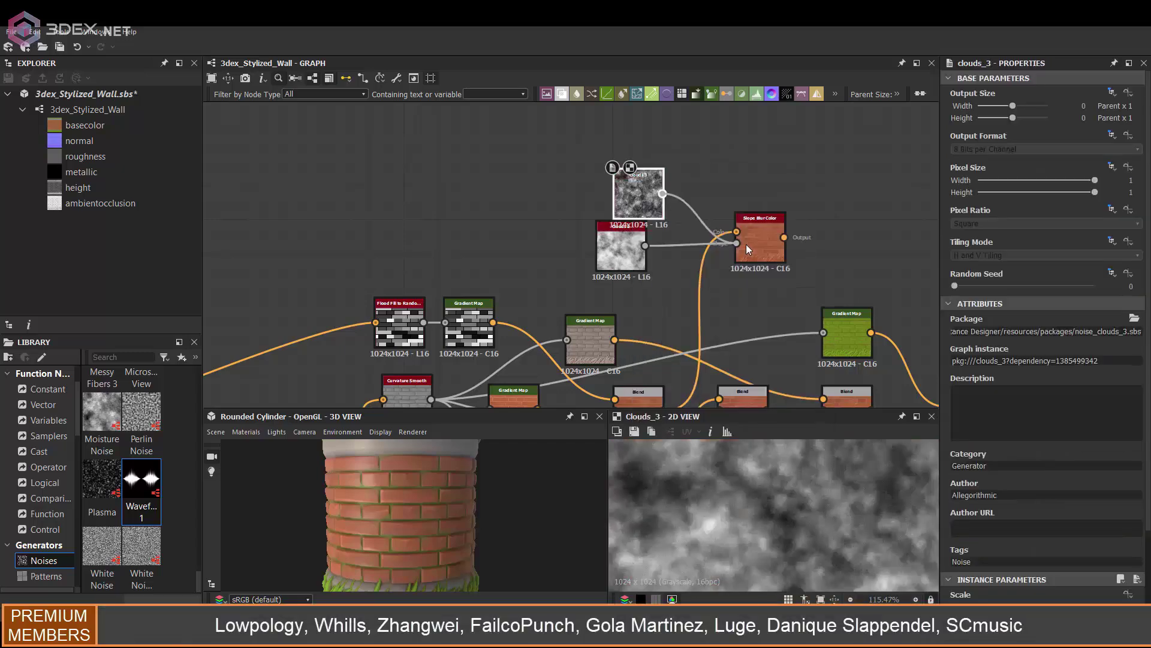
pyautogui.doubleClick(749, 244)
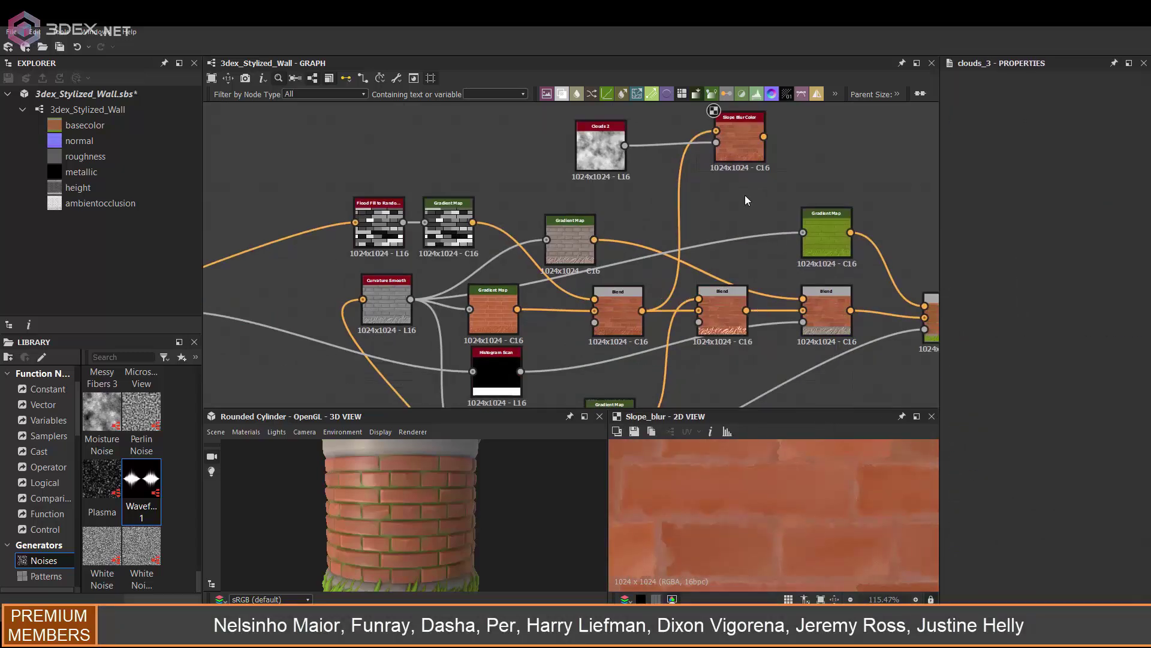
# Step: Feed the Slope Blur Color output into the edge-highlight Blend's background and preview the result through the following Blends
pyautogui.click(729, 294)
pyautogui.click(637, 297)
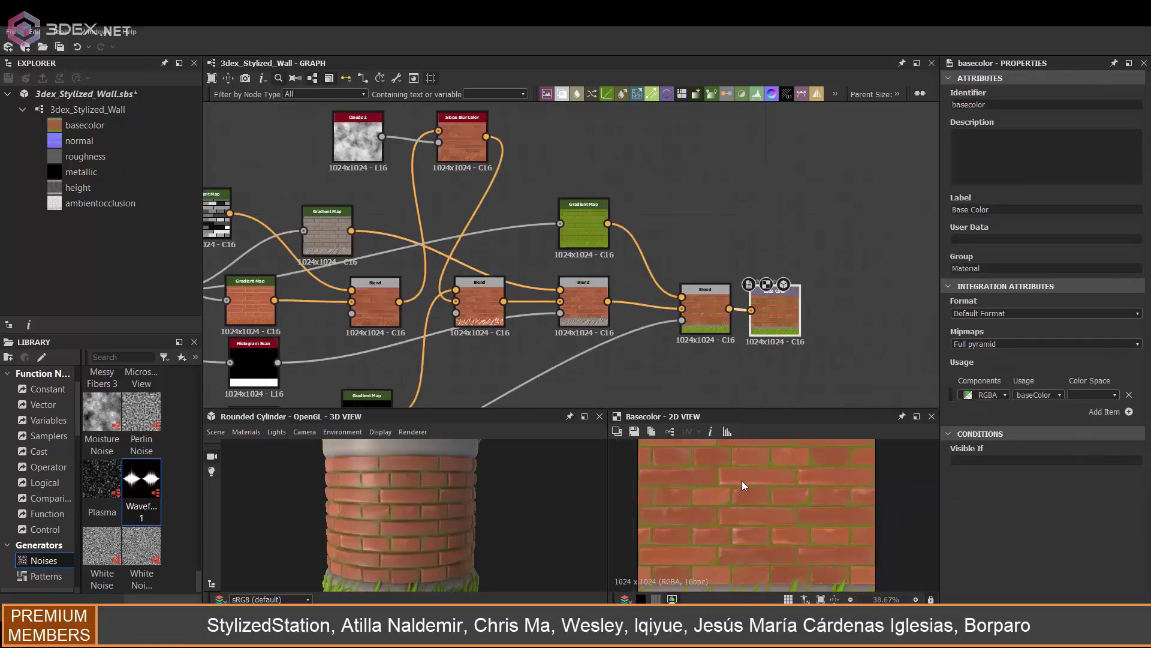
pyautogui.scroll(2, 570, 307)
pyautogui.doubleClick(573, 307)
pyautogui.doubleClick(451, 310)
pyautogui.doubleClick(591, 304)
pyautogui.moveTo(745, 303); pyautogui.dragTo(656, 303, button='middle')
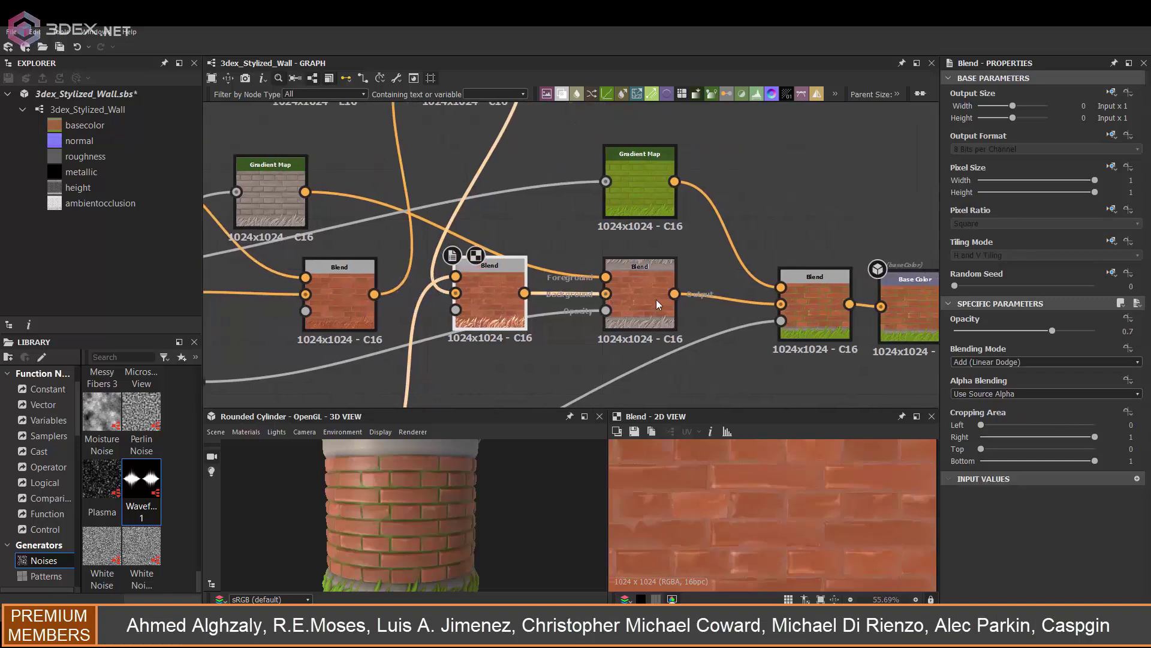
pyautogui.doubleClick(656, 303)
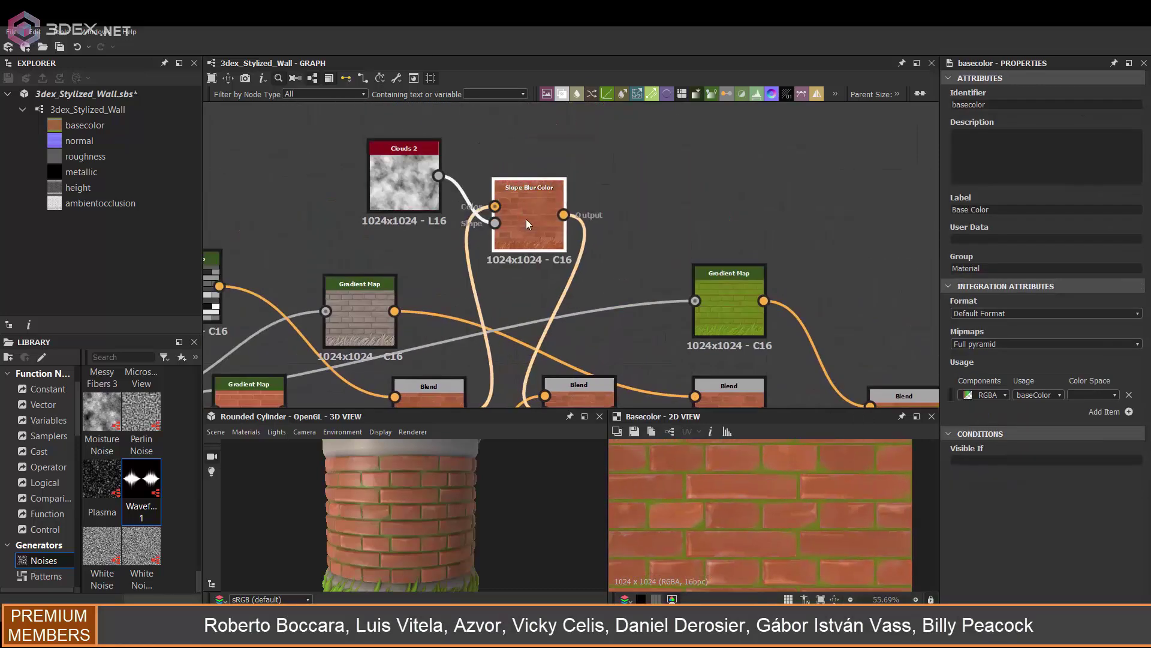
# Step: Set the brick Slope Blur Color to Blur mode with intensity 7.63 and check the bricks in both previews
pyautogui.click(526, 220)
pyautogui.moveTo(1010, 545); pyautogui.dragTo(1008, 547)
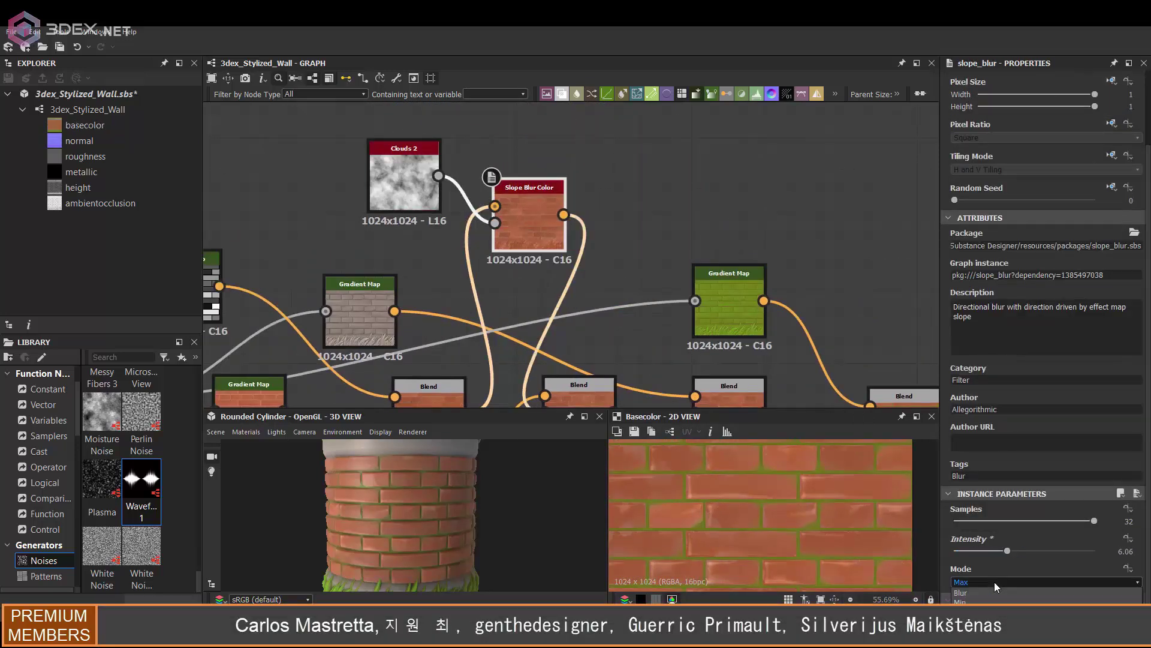
pyautogui.scroll(-2, 730, 501)
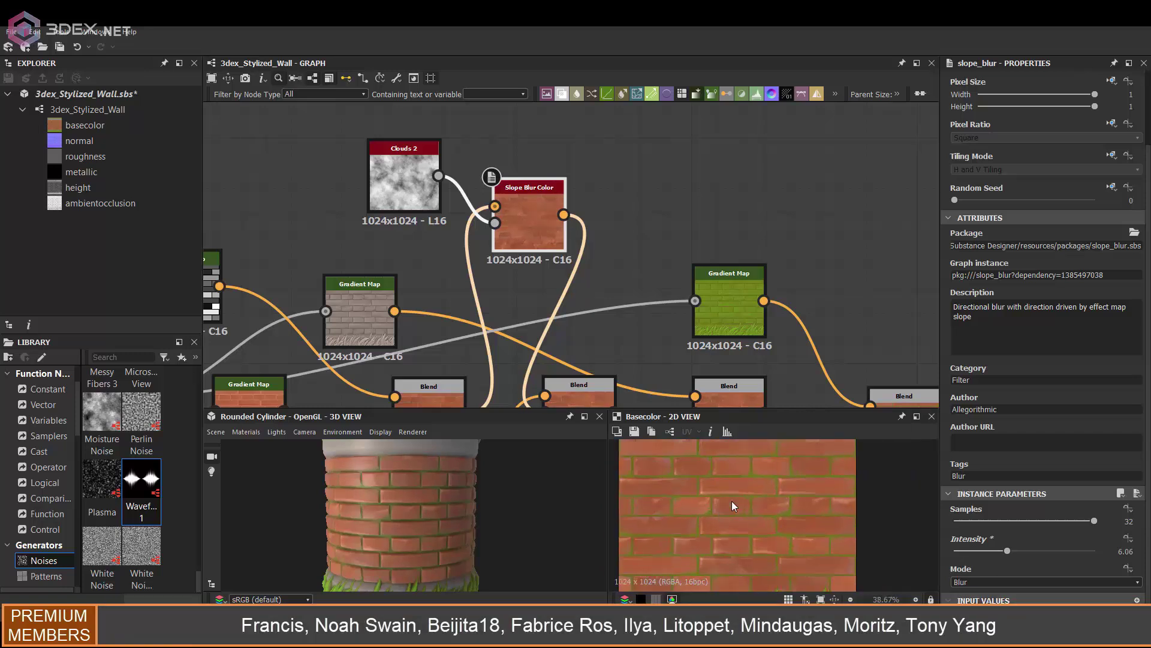
pyautogui.moveTo(404, 180); pyautogui.dragTo(404, 205)
pyautogui.moveTo(1008, 551); pyautogui.dragTo(1021, 550)
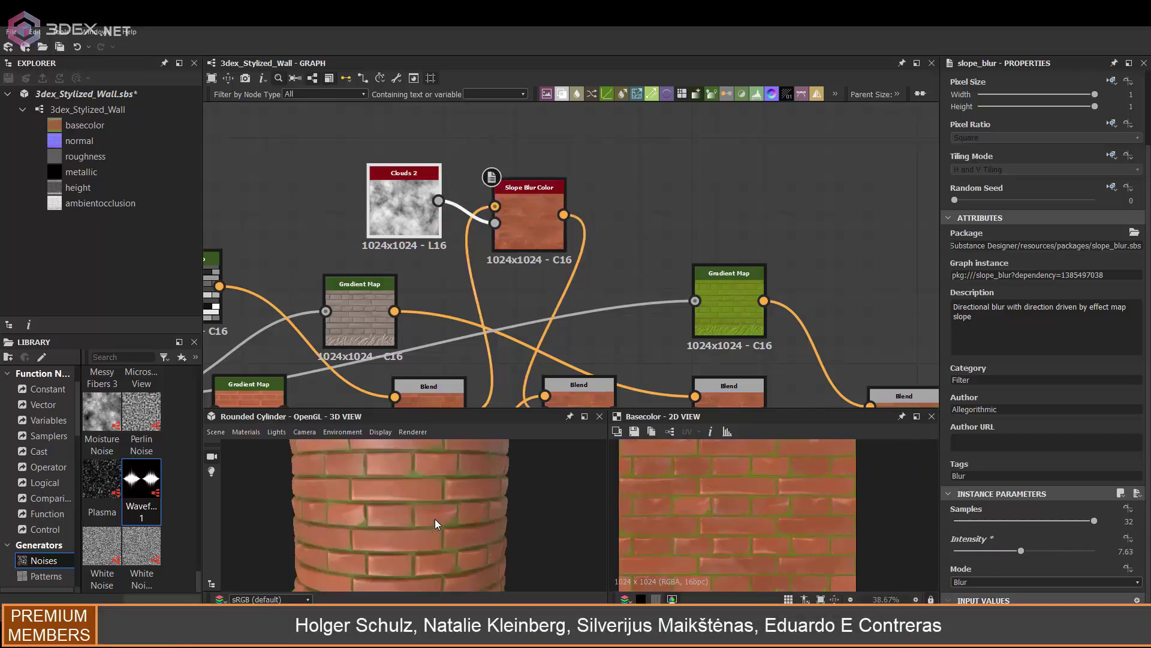
pyautogui.scroll(-2, 434, 519)
pyautogui.scroll(-1, 820, 498)
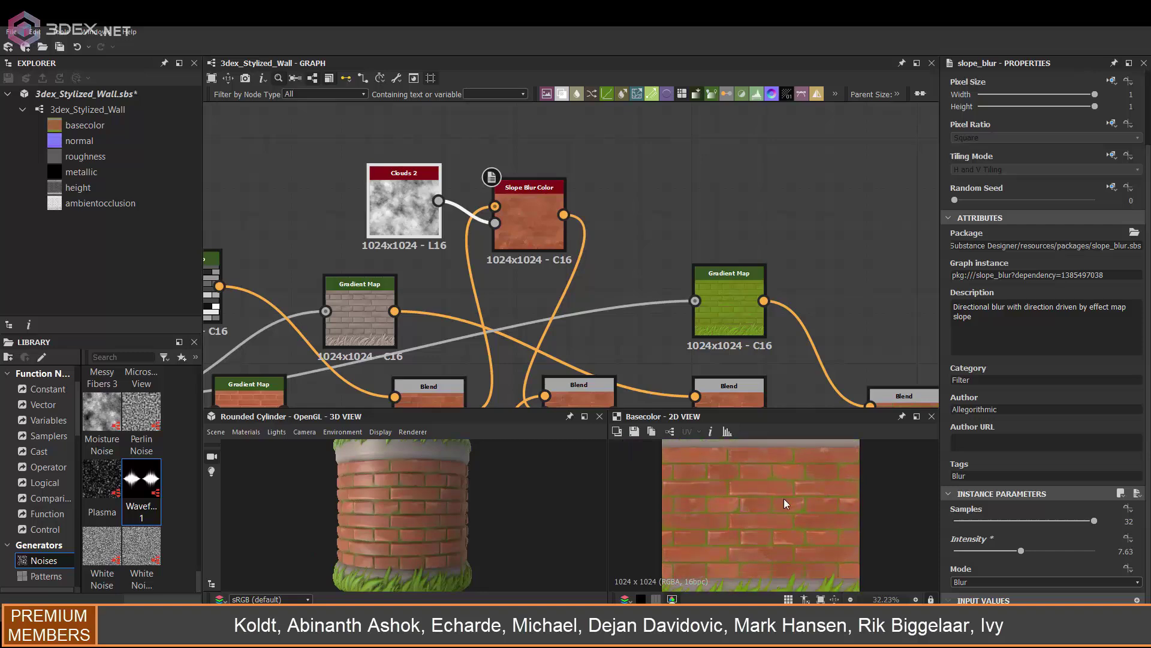
pyautogui.scroll(-1, 783, 502)
pyautogui.scroll(-3, 570, 233)
# Step: Duplicate the Clouds 2 and Slope Blur Color nodes and feed the gray band Gradient Map into the copied blur
pyautogui.moveTo(469, 267); pyautogui.dragTo(405, 269)
pyautogui.moveTo(576, 174); pyautogui.dragTo(534, 219, button='middle')
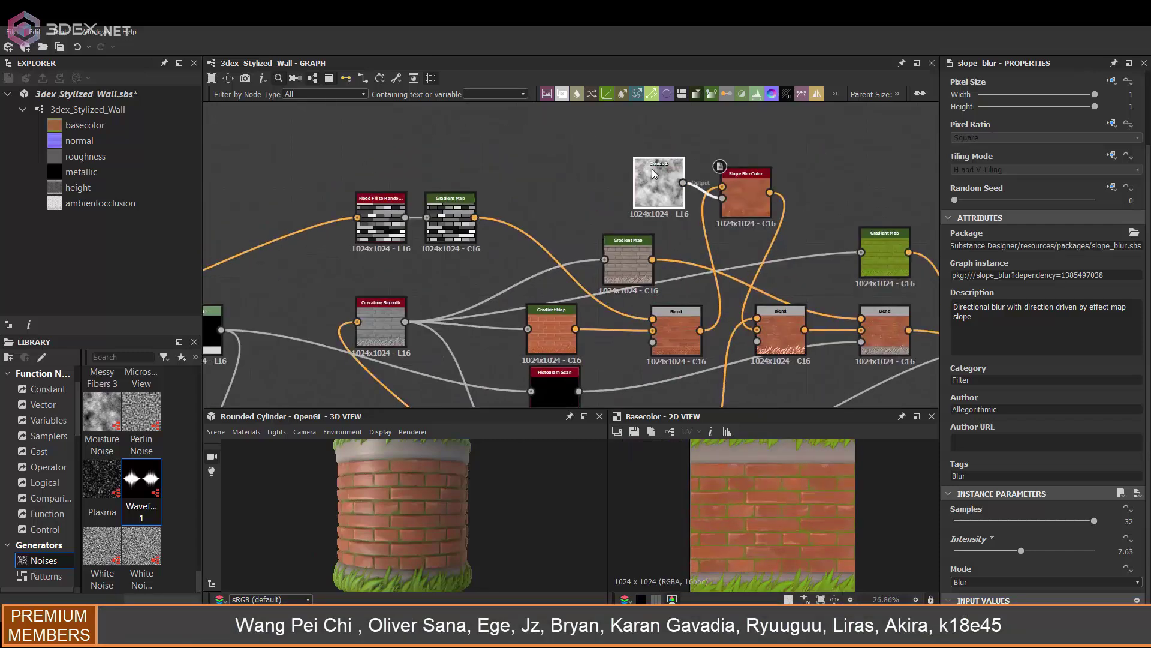
pyautogui.moveTo(665, 183); pyautogui.dragTo(612, 146)
pyautogui.keyDown('ctrl'); pyautogui.click(752, 202); pyautogui.keyUp('ctrl')
pyautogui.hotkey('ctrl', 'd')
pyautogui.moveTo(587, 266); pyautogui.dragTo(542, 152)
pyautogui.moveTo(576, 198); pyautogui.dragTo(600, 215, button='middle')
pyautogui.moveTo(670, 275); pyautogui.dragTo(537, 160)
pyautogui.doubleClick(559, 168)
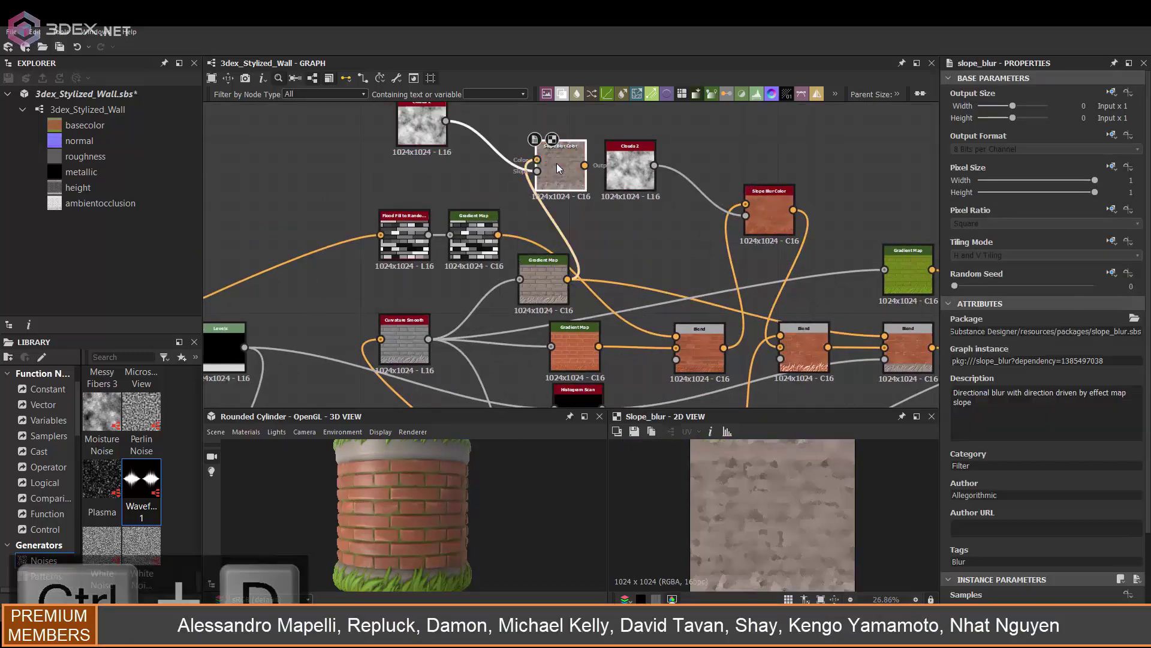
# Step: Compare the gray band Gradient Map with its blurred version and preview the Blend that masks the bands onto the bricks
pyautogui.doubleClick(542, 277)
pyautogui.moveTo(575, 234); pyautogui.dragTo(493, 220, button='middle')
pyautogui.doubleClick(480, 155)
pyautogui.doubleClick(820, 335)
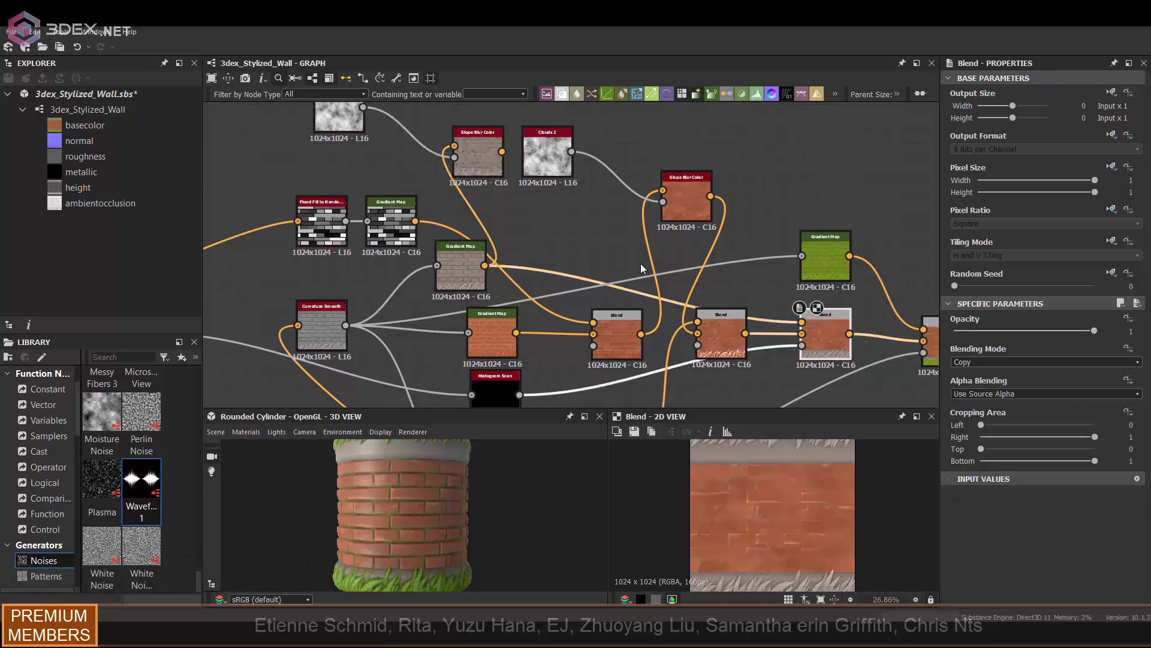
# Step: Add a Blend node with the gray band Gradient Map as background and its Slope Blur Color as foreground
pyautogui.click(551, 250)
pyautogui.press('space')
pyautogui.write('bl')
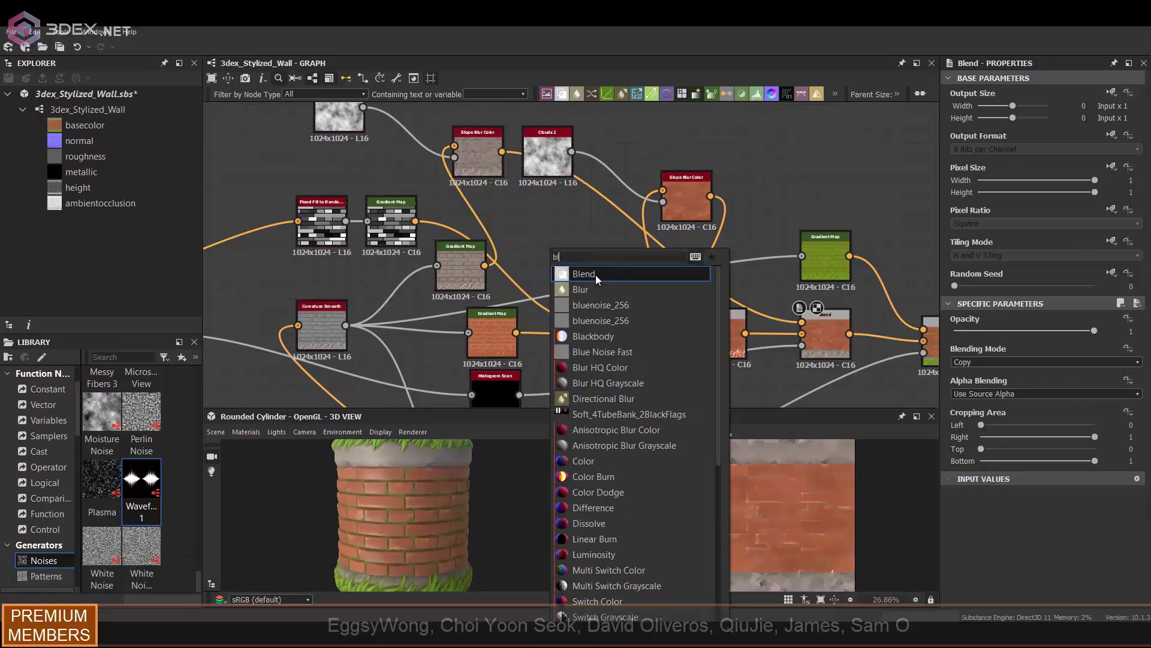
pyautogui.click(596, 275)
pyautogui.moveTo(484, 265); pyautogui.dragTo(524, 256)
pyautogui.moveTo(502, 151); pyautogui.dragTo(524, 245)
# Step: Set the new Blend to Min (Darken) with opacity 0.47 and connect it to the band-masking Blend's foreground
pyautogui.click(981, 362)
pyautogui.click(975, 430)
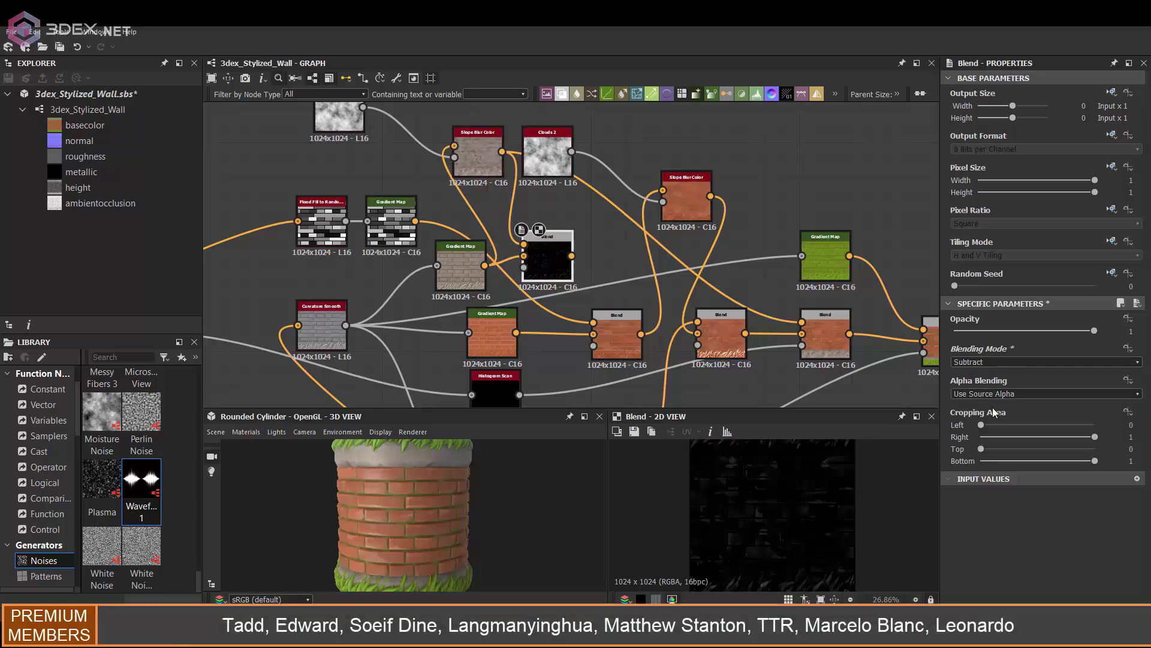
pyautogui.scroll(5, 821, 459)
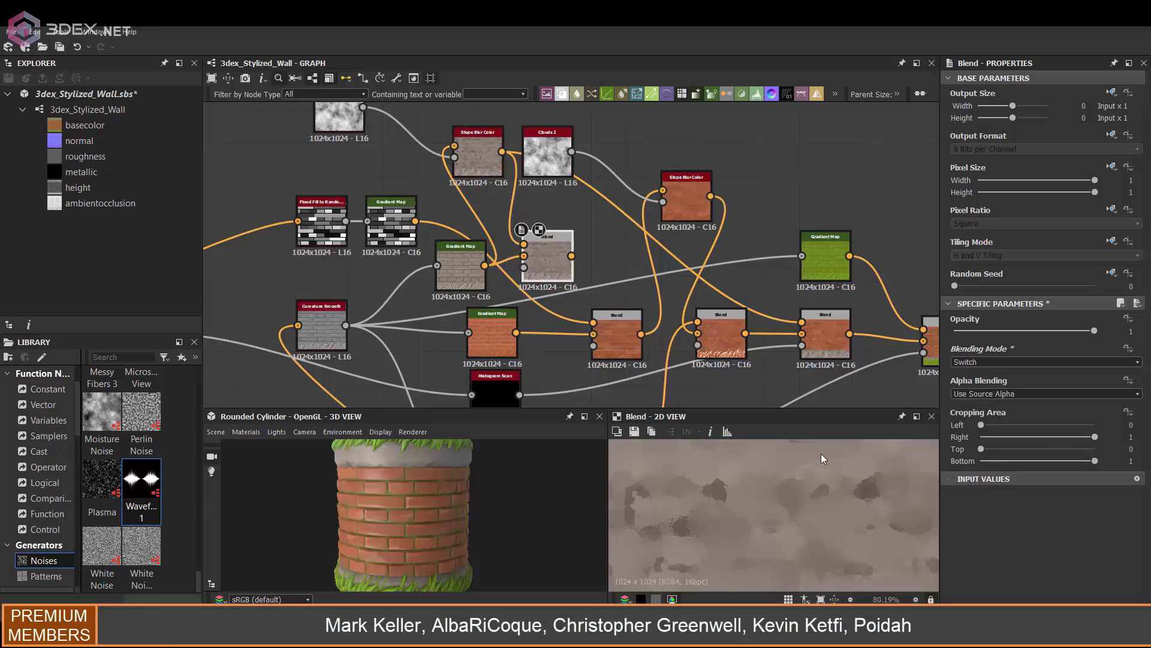
pyautogui.moveTo(1094, 330); pyautogui.dragTo(1022, 335)
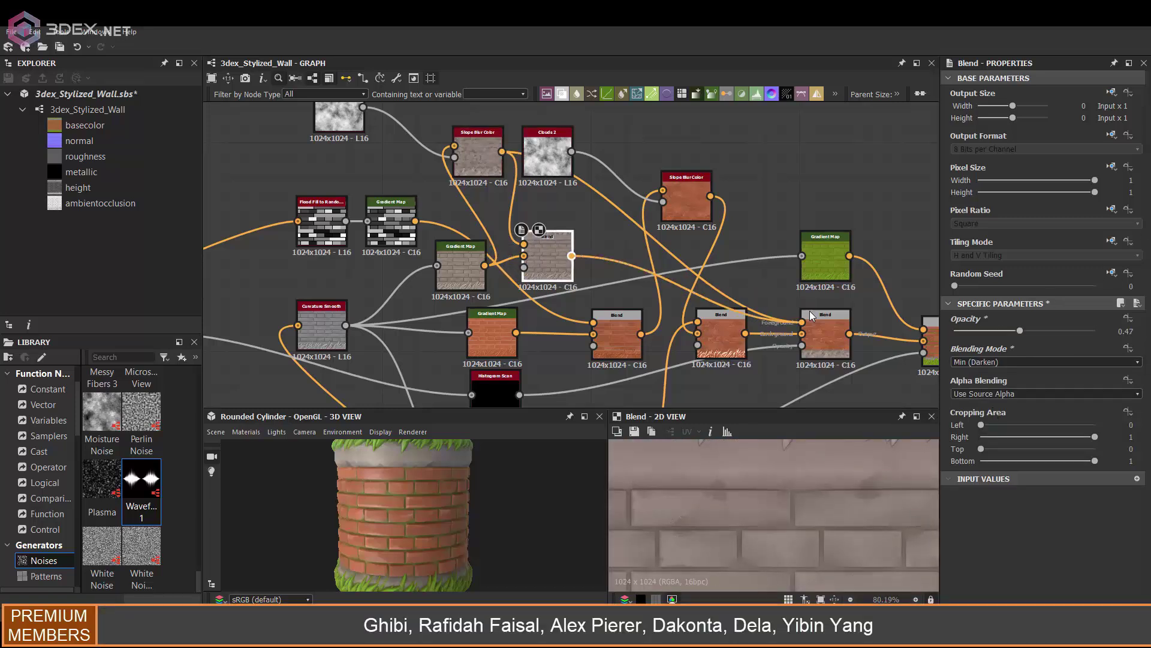
pyautogui.moveTo(572, 256); pyautogui.dragTo(802, 323)
# Step: Drive both Slope Blur Color nodes from a single Clouds 2 and delete the spare Clouds 2 node
pyautogui.moveTo(568, 166); pyautogui.dragTo(575, 181, button='middle')
pyautogui.moveTo(575, 181); pyautogui.dragTo(623, 159)
pyautogui.moveTo(623, 158); pyautogui.dragTo(644, 173, button='middle')
pyautogui.moveTo(644, 174); pyautogui.dragTo(527, 127)
pyautogui.moveTo(527, 127); pyautogui.dragTo(547, 149, button='middle')
pyautogui.moveTo(552, 134); pyautogui.dragTo(504, 210)
pyautogui.moveTo(524, 138); pyautogui.dragTo(454, 126)
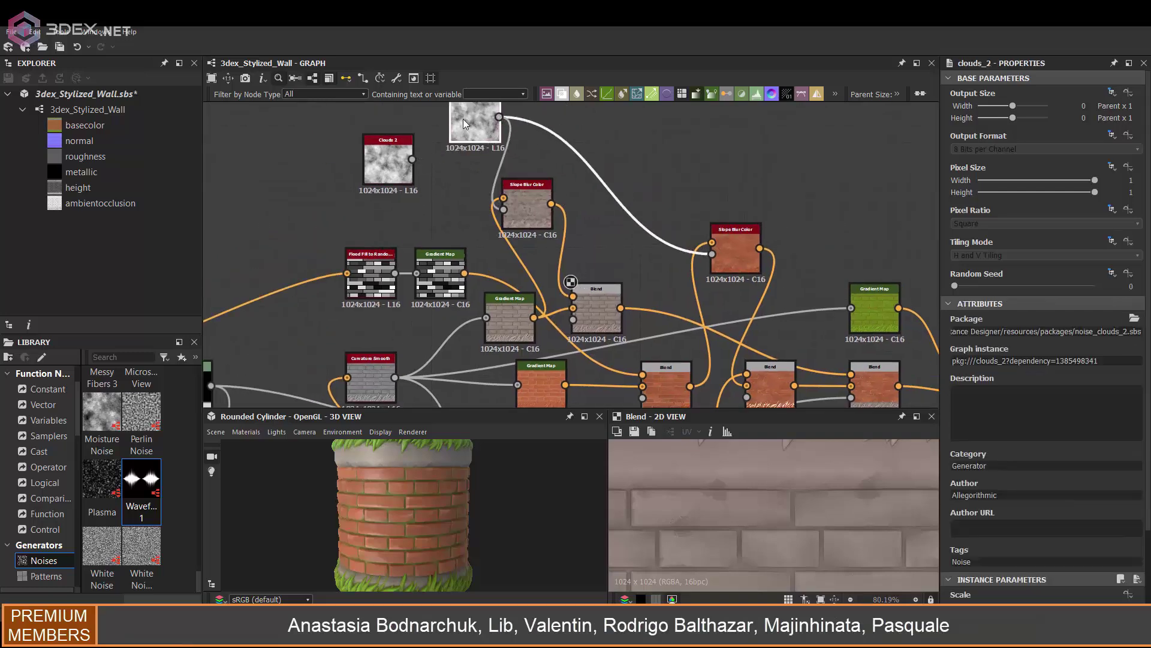
pyautogui.click(388, 159)
pyautogui.press('Delete')
# Step: Reposition the gray band Blend and Slope Blur Color nodes to tidy the color branch
pyautogui.moveTo(597, 305); pyautogui.dragTo(576, 260, button='middle')
pyautogui.moveTo(576, 263); pyautogui.dragTo(612, 262)
pyautogui.moveTo(509, 163); pyautogui.dragTo(543, 204)
pyautogui.moveTo(593, 250); pyautogui.dragTo(611, 250)
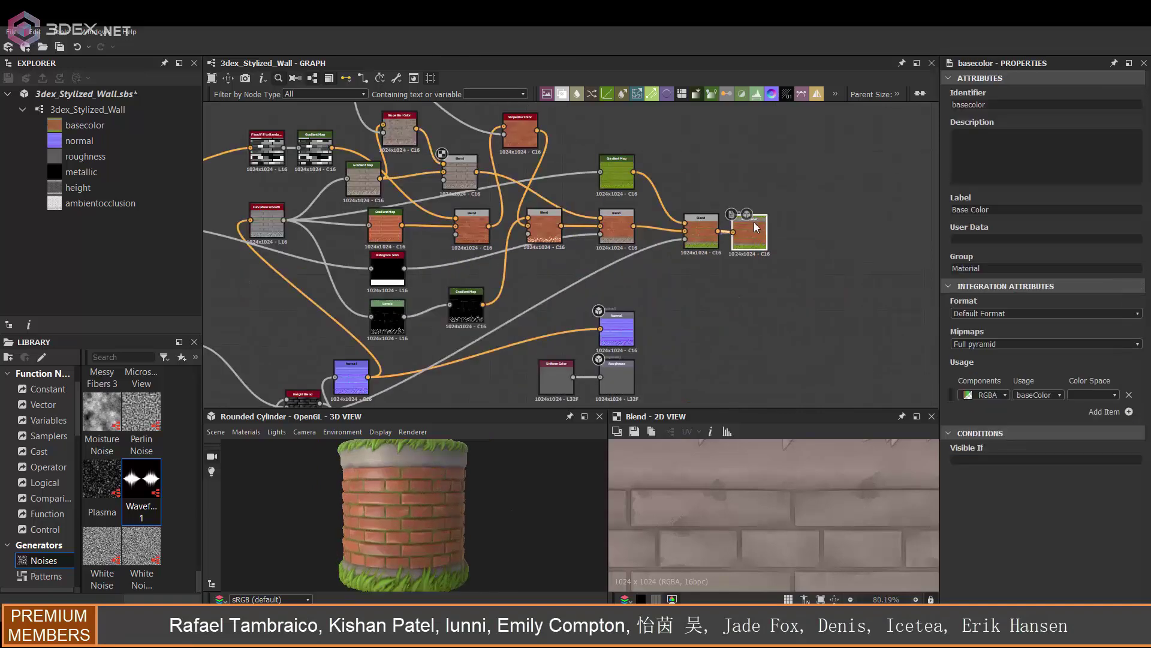
# Step: Inspect the combined base color texture in the 2D preview, both close up and tiled
pyautogui.moveTo(821, 474); pyautogui.dragTo(785, 453, button='middle')
pyautogui.scroll(2, 786, 453)
pyautogui.scroll(-2, 816, 496)
pyautogui.moveTo(815, 495); pyautogui.dragTo(817, 515, button='middle')
pyautogui.scroll(2, 815, 540)
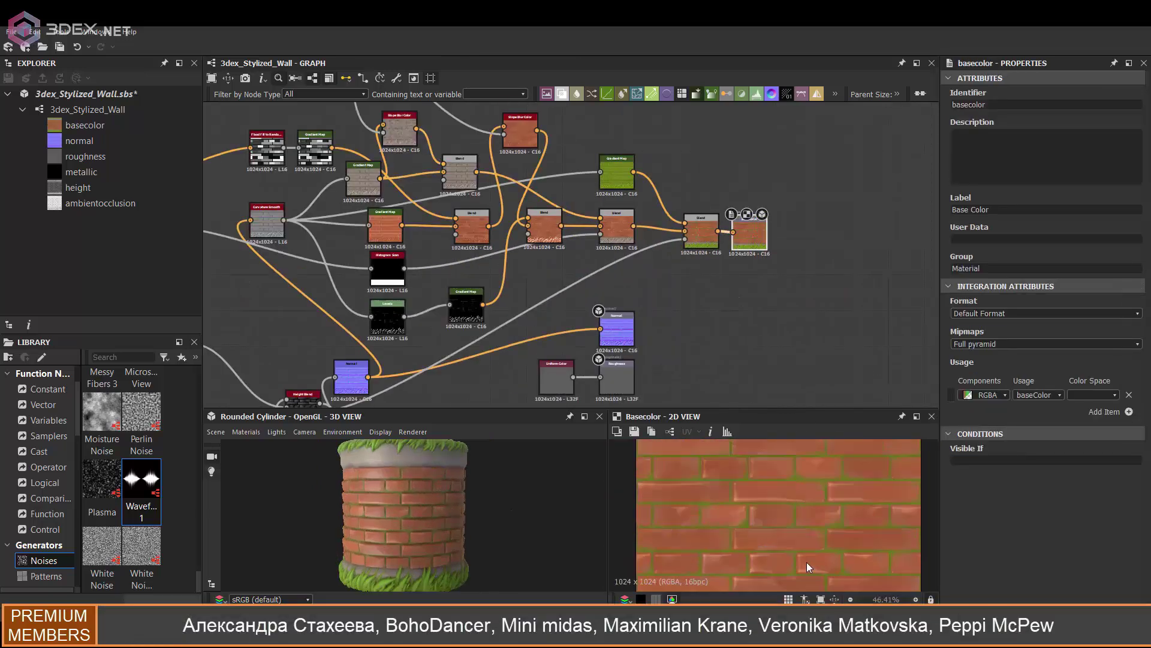
pyautogui.scroll(-3, 792, 516)
pyautogui.moveTo(581, 248); pyautogui.dragTo(625, 237, button='middle')
pyautogui.scroll(-1, 817, 488)
pyautogui.press('space')
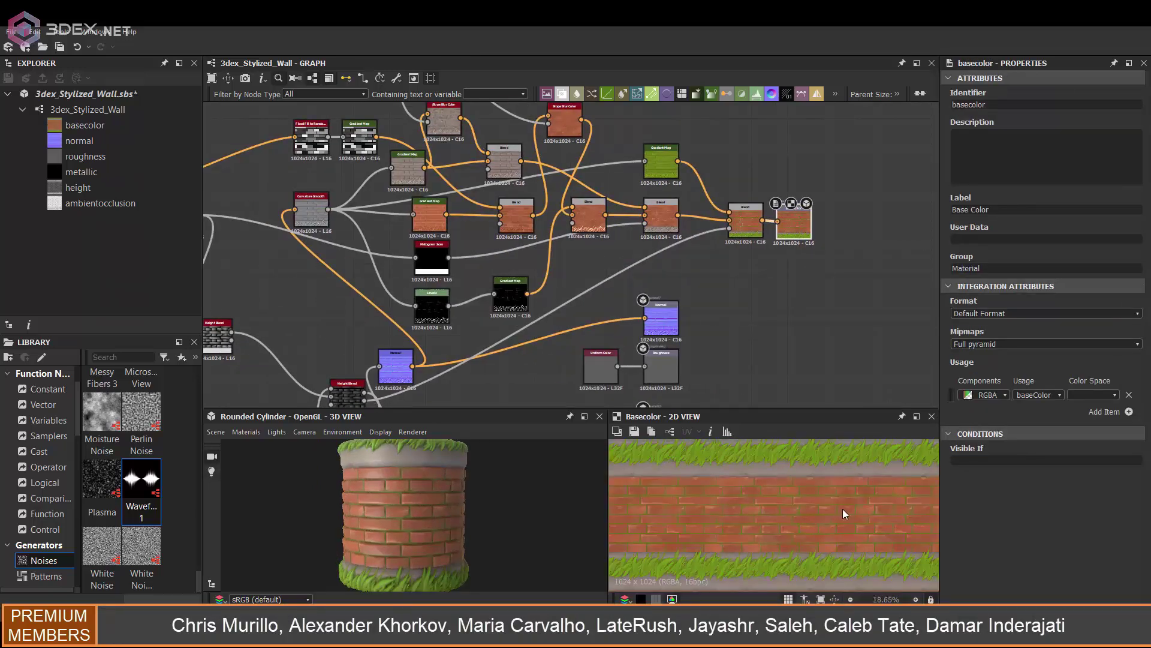
pyautogui.press('space')
pyautogui.scroll(4, 802, 543)
pyautogui.moveTo(802, 547); pyautogui.dragTo(806, 477, button='middle')
pyautogui.scroll(-5, 777, 519)
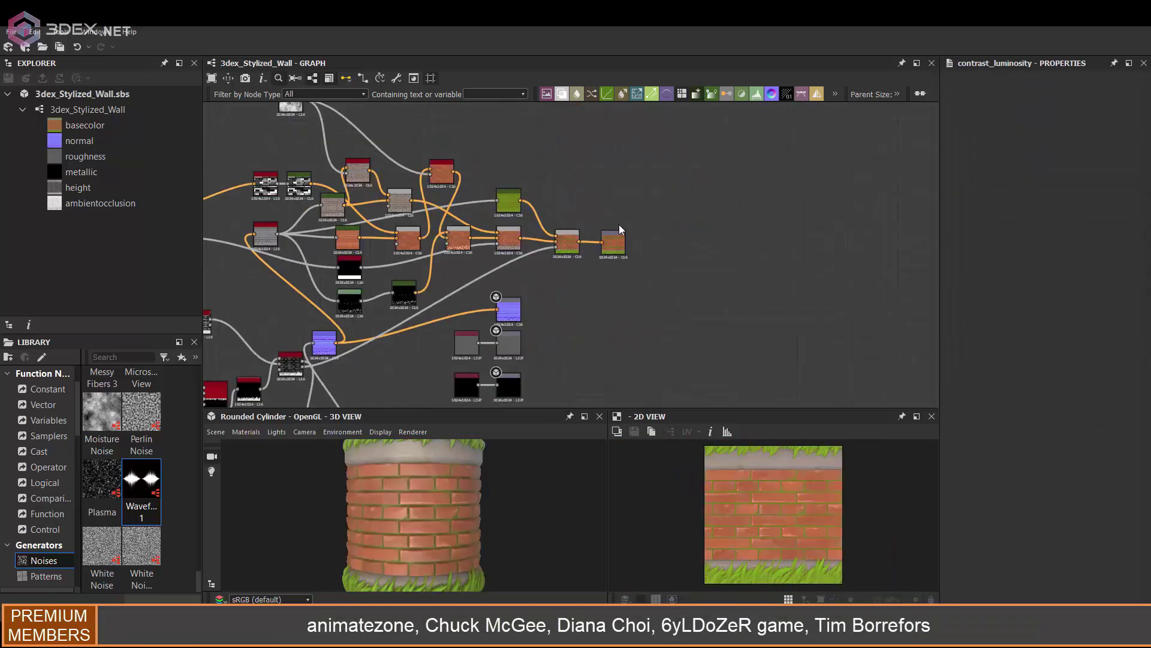
# Step: Insert a Contrast/Luminosity node between the final Blend and the Base Color output
pyautogui.rightClick(606, 258)
pyautogui.click(635, 335)
pyautogui.moveTo(1024, 583); pyautogui.dragTo(1024, 554)
# Step: Compare the final Blend with the Contrast/Luminosity result in the 2D preview
pyautogui.doubleClick(521, 262)
pyautogui.doubleClick(607, 263)
pyautogui.doubleClick(534, 264)
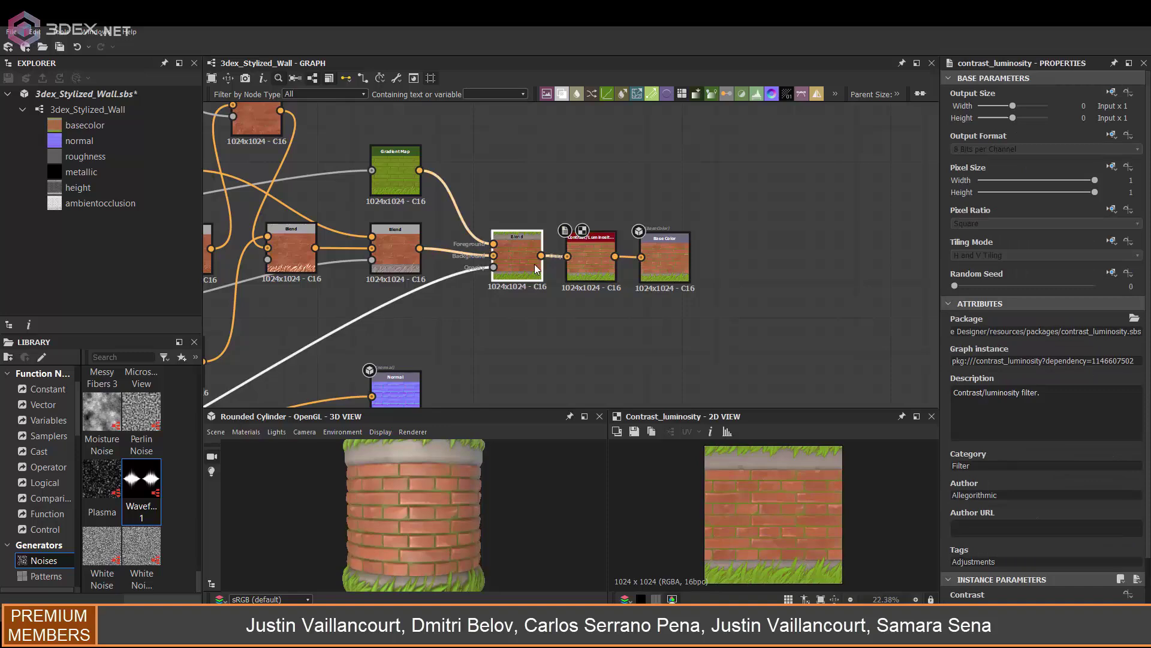
pyautogui.doubleClick(591, 261)
pyautogui.scroll(6, 789, 501)
pyautogui.scroll(-4, 747, 496)
pyautogui.moveTo(747, 496); pyautogui.dragTo(765, 479, button='middle')
pyautogui.scroll(-5, 612, 293)
# Step: Line up the remaining output nodes and their source nodes beneath the Base Color output, and save the file
pyautogui.moveTo(606, 396); pyautogui.dragTo(683, 367, button='middle')
pyautogui.moveTo(657, 363); pyautogui.dragTo(599, 186)
pyautogui.moveTo(615, 202); pyautogui.dragTo(713, 202)
pyautogui.press('space')
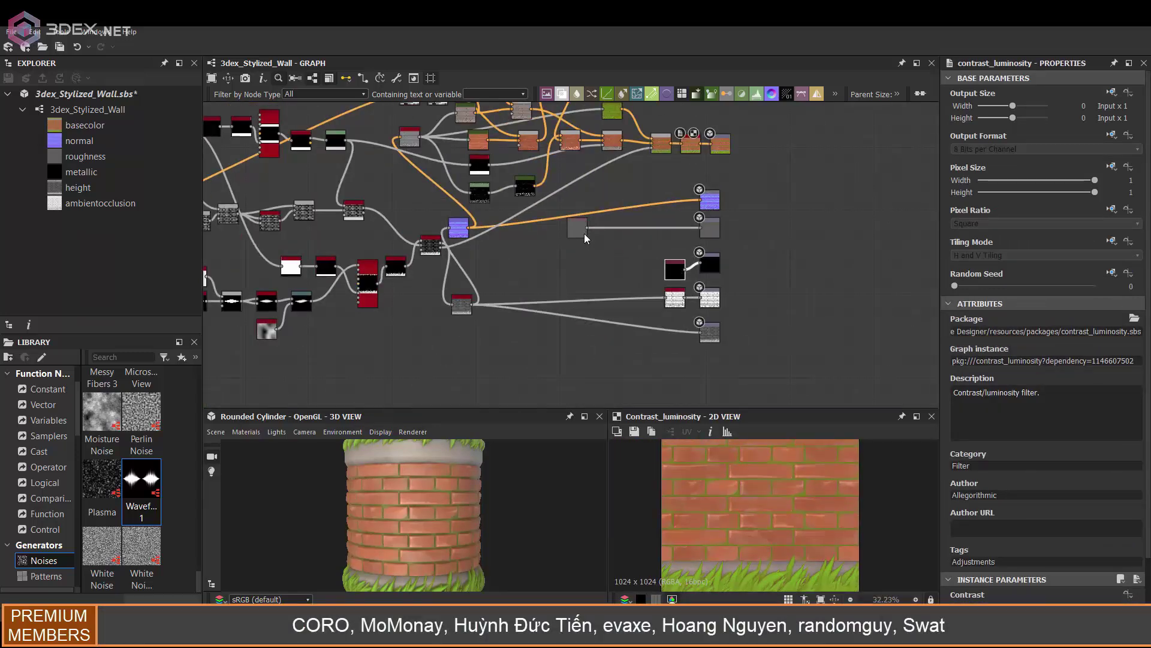
pyautogui.moveTo(583, 232); pyautogui.dragTo(674, 235)
pyautogui.moveTo(715, 184); pyautogui.dragTo(737, 210, button='middle')
pyautogui.scroll(1, 690, 317)
pyautogui.doubleClick(699, 317)
pyautogui.scroll(2, 696, 313)
pyautogui.moveTo(642, 240); pyautogui.dragTo(679, 303, button='middle')
pyautogui.hotkey('ctrl', 's')
pyautogui.moveTo(688, 211); pyautogui.dragTo(661, 240, button='middle')
# Step: Try an HSL node fed by the final color Blend, with saturation set to 0, and examine the grayscale bricks
pyautogui.click(693, 157)
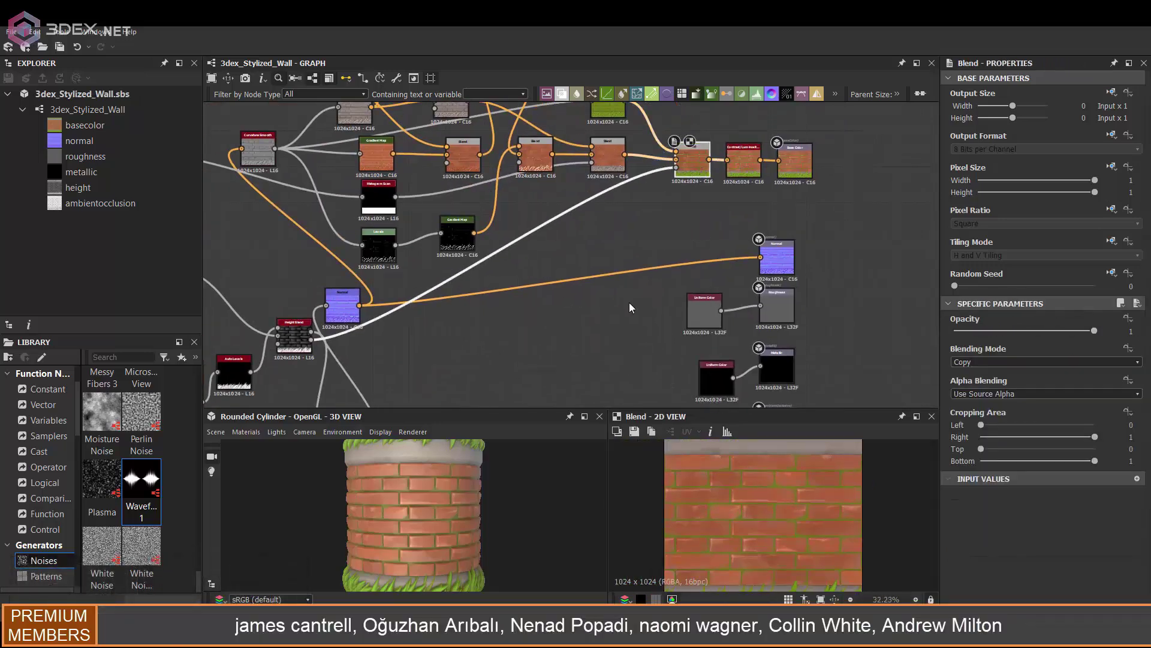
pyautogui.click(661, 301)
pyautogui.press('space')
pyautogui.write('h')
pyautogui.press('Return')
pyautogui.moveTo(710, 160); pyautogui.dragTo(639, 294)
pyautogui.moveTo(656, 294); pyautogui.dragTo(632, 318)
pyautogui.moveTo(1025, 361); pyautogui.dragTo(953, 361)
pyautogui.scroll(4, 755, 490)
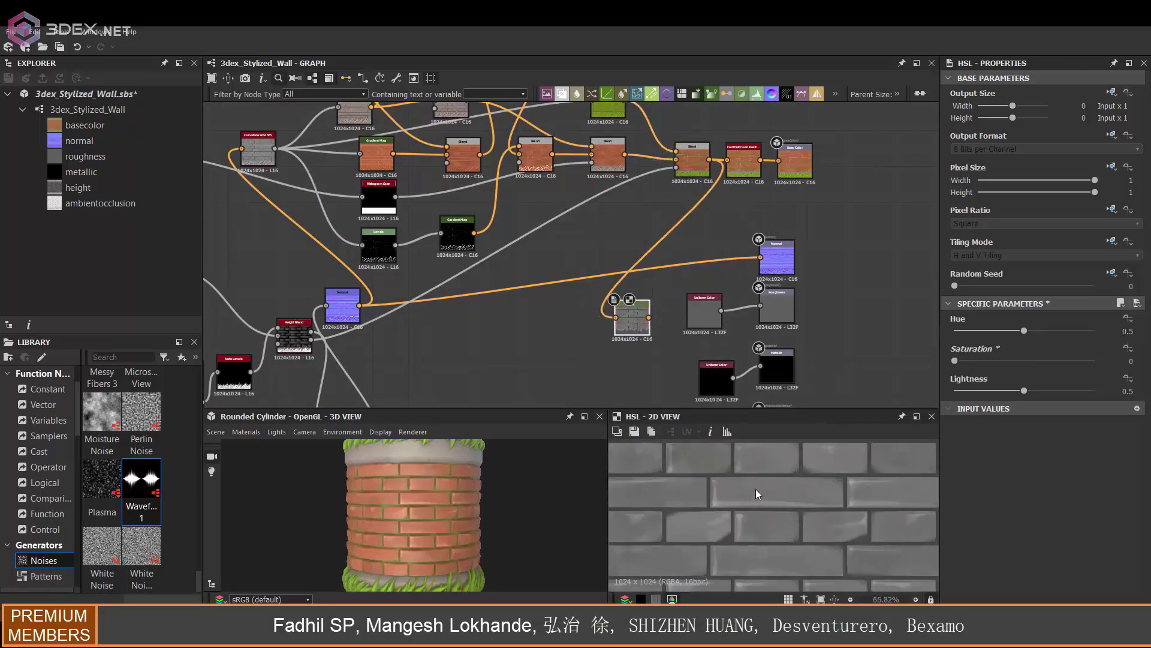
pyautogui.scroll(-2, 765, 488)
# Step: Preview the Curvature Smooth and add a Levels node fed by it near the roughness output
pyautogui.moveTo(262, 162); pyautogui.dragTo(338, 152, button='middle')
pyautogui.click(342, 176)
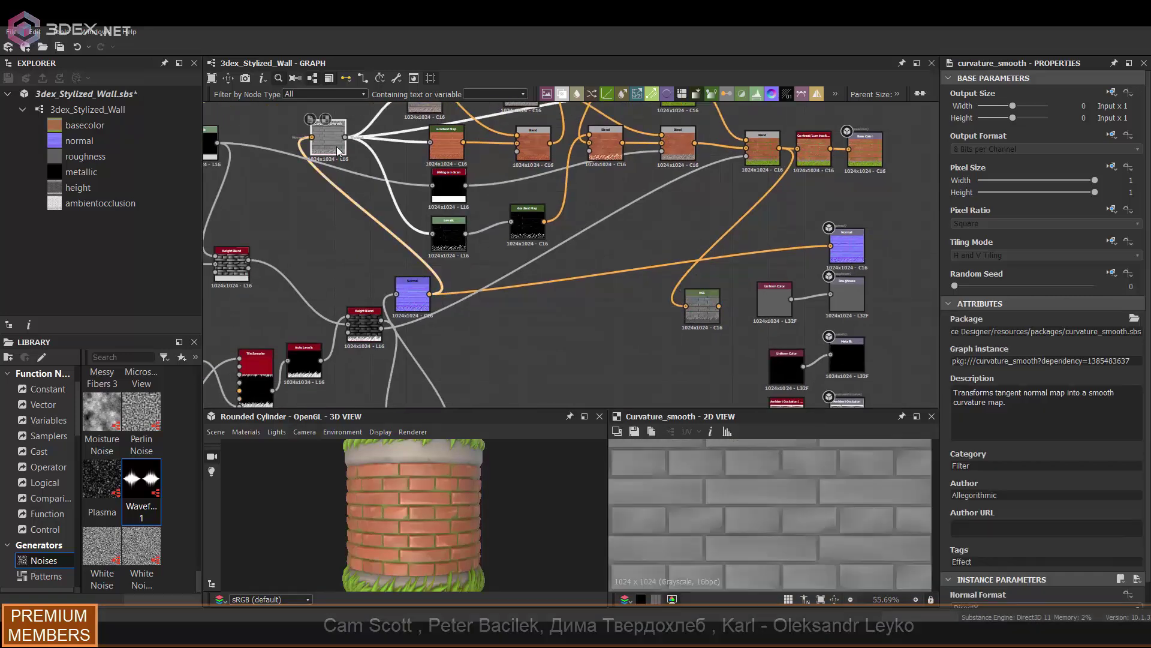
pyautogui.press('space')
pyautogui.write('levels')
pyautogui.press('Return')
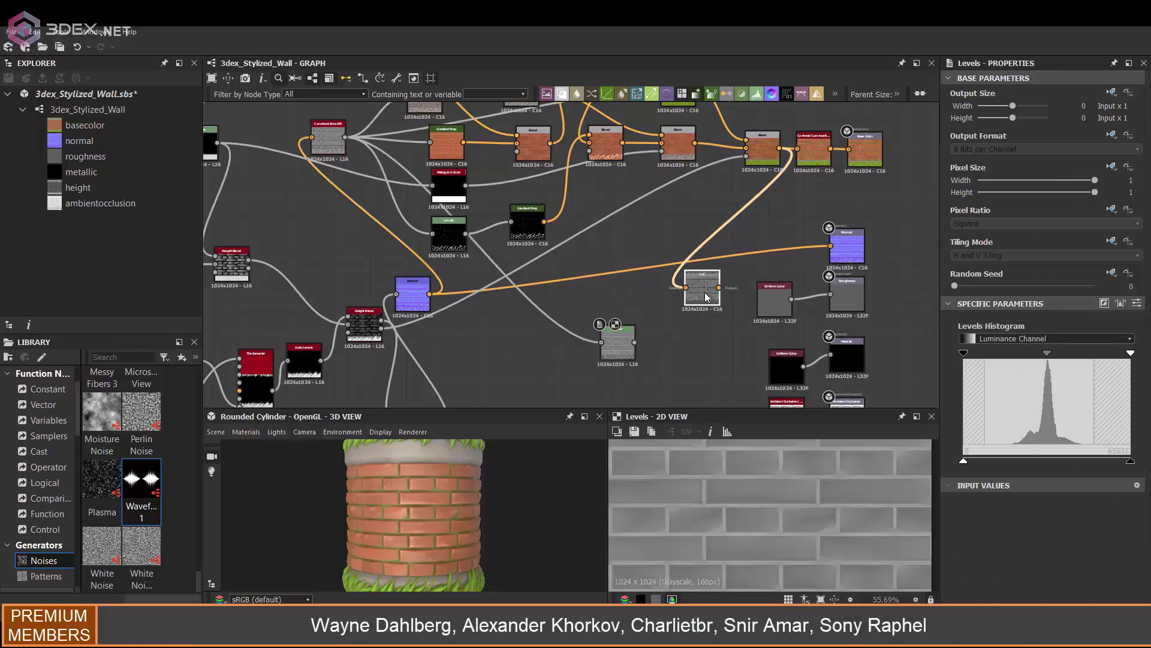
pyautogui.scroll(3, 635, 369)
pyautogui.moveTo(647, 271); pyautogui.dragTo(682, 256)
# Step: Add a Slope Blur Grayscale fed by the new Levels, with a Clouds 2 node as its slope input
pyautogui.click(674, 275)
pyautogui.press('space')
pyautogui.write('sl')
pyautogui.press('Down')
pyautogui.press('Return')
pyautogui.click(620, 250)
pyautogui.press('space')
pyautogui.write('cl')
pyautogui.click(745, 384)
pyautogui.doubleClick(710, 255)
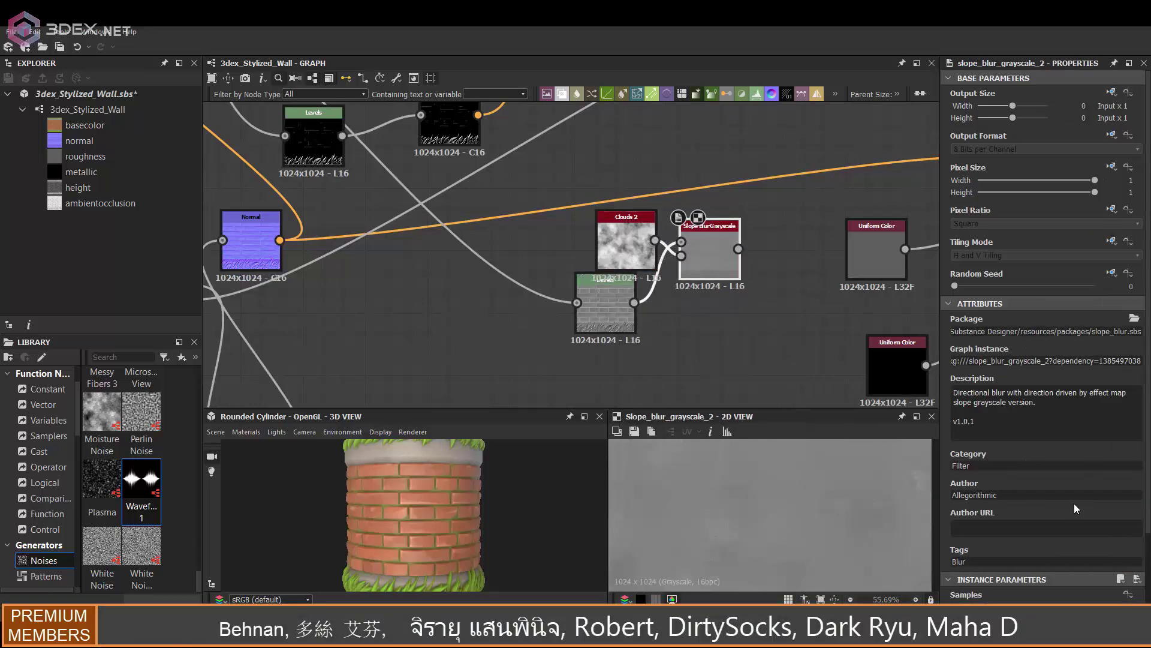
# Step: Set the Slope Blur Grayscale to 32 samples, intensity 2.18 and Min mode
pyautogui.scroll(-3, 1074, 506)
pyautogui.moveTo(986, 521); pyautogui.dragTo(1095, 520)
pyautogui.moveTo(1041, 550); pyautogui.dragTo(973, 551)
pyautogui.scroll(3, 811, 483)
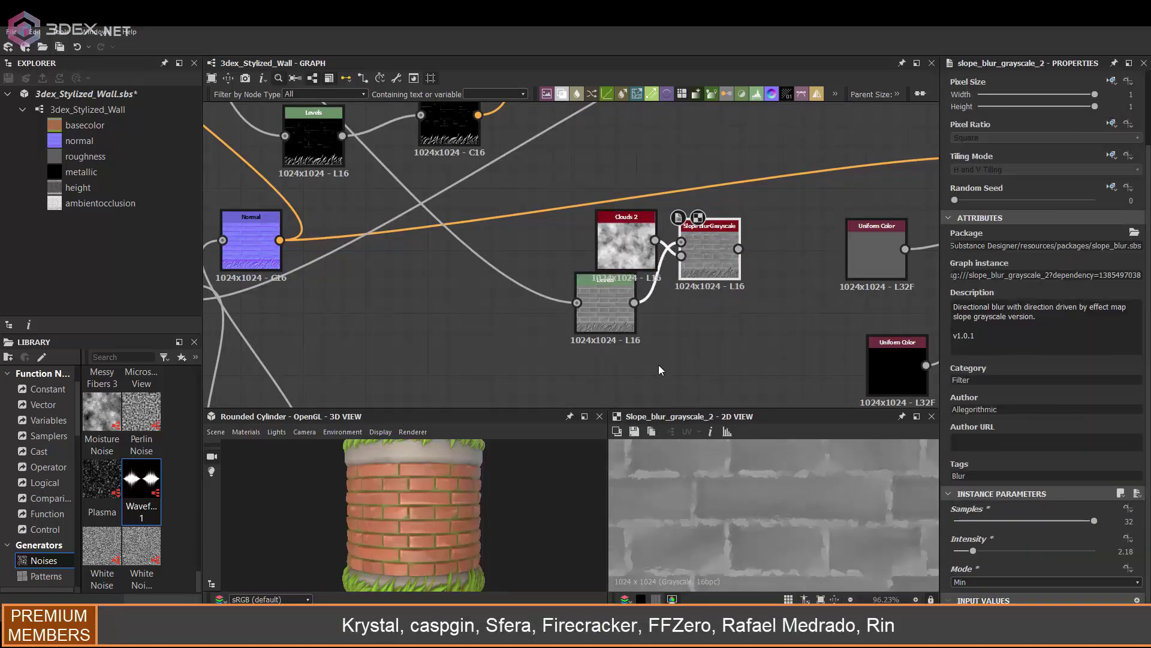
# Step: Space out the Clouds 2 and Levels nodes and compare the Levels output with its slope-blurred version
pyautogui.moveTo(627, 245); pyautogui.dragTo(584, 235)
pyautogui.doubleClick(597, 316)
pyautogui.moveTo(618, 295); pyautogui.dragTo(722, 344)
pyautogui.doubleClick(710, 255)
# Step: Add a Blend node with the Slope Blur Grayscale as foreground and the Levels as background
pyautogui.click(695, 339)
pyautogui.press('space')
pyautogui.write('bl')
pyautogui.click(742, 279)
pyautogui.moveTo(738, 249); pyautogui.dragTo(722, 330)
# Step: Try different blending modes on the new grayscale Blend, leaving it at Copy with opacity 1
pyautogui.click(980, 364)
pyautogui.click(973, 383)
pyautogui.press('Down')
pyautogui.press('Down')
pyautogui.press('Down')
pyautogui.press('Down')
pyautogui.press('Down')
pyautogui.press('Down')
pyautogui.press('Down')
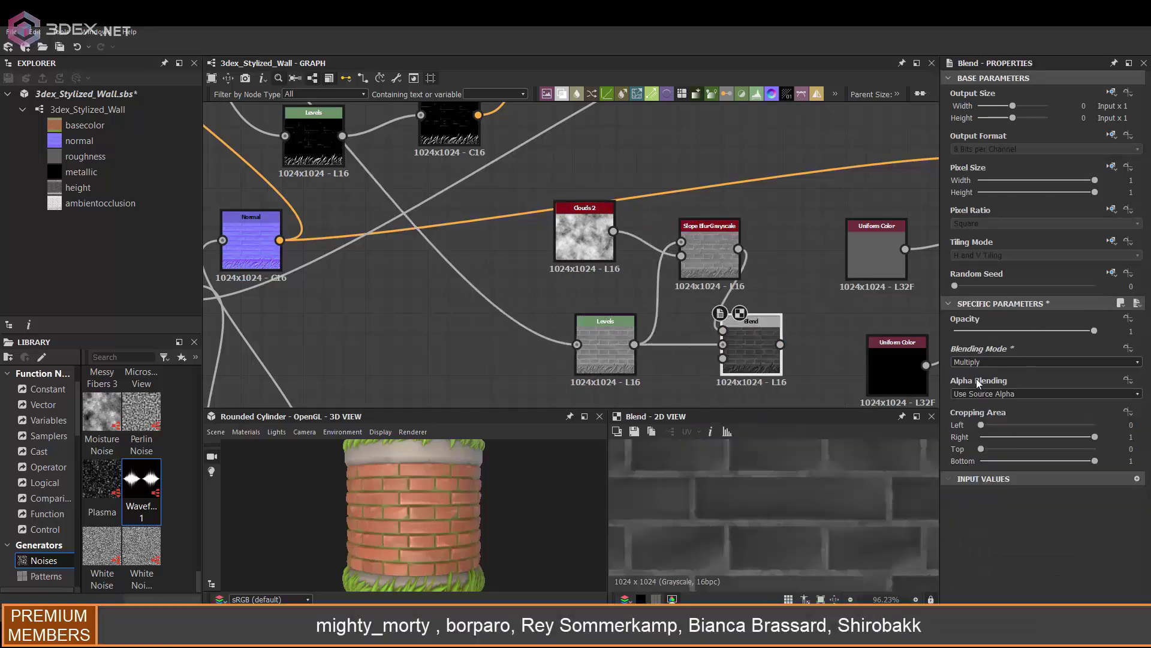
pyautogui.press('Up')
pyautogui.press('Up')
pyautogui.press('Up')
pyautogui.press('Up')
pyautogui.press('Up')
pyautogui.press('Up')
pyautogui.press('Up')
pyautogui.press('Up')
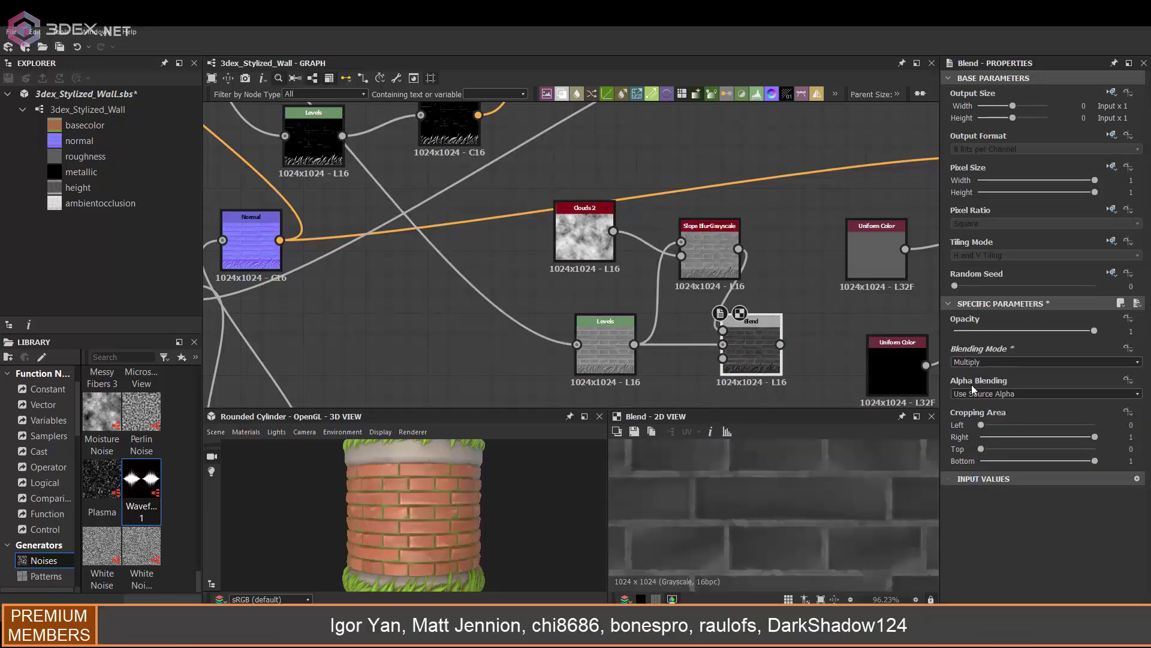
pyautogui.click(1030, 332)
pyautogui.moveTo(1031, 337); pyautogui.dragTo(1103, 340)
# Step: Connect an upstream mask to the new grayscale Blend's opacity input and preview the masked result
pyautogui.scroll(-4, 858, 281)
pyautogui.scroll(-1, 427, 195)
pyautogui.moveTo(427, 195); pyautogui.dragTo(569, 224, button='middle')
pyautogui.doubleClick(613, 235)
pyautogui.scroll(-1, 372, 239)
pyautogui.moveTo(372, 239); pyautogui.dragTo(399, 234, button='middle')
pyautogui.doubleClick(817, 283)
pyautogui.scroll(5, 818, 284)
pyautogui.moveTo(818, 283); pyautogui.dragTo(697, 296, button='middle')
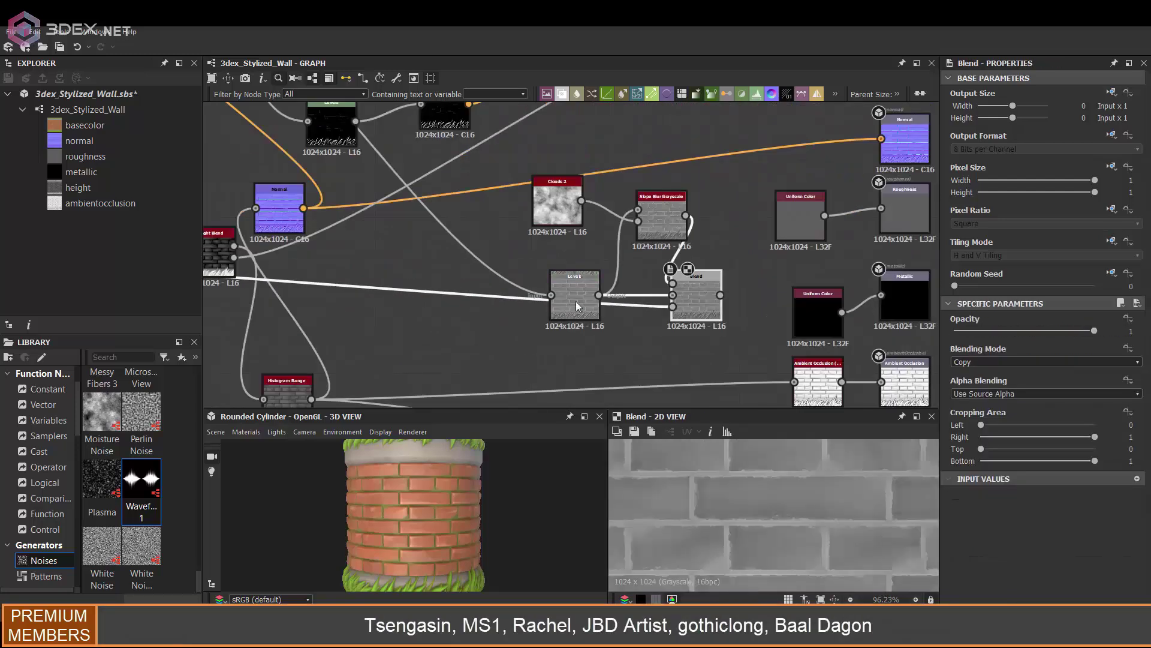
# Step: Space out the Clouds 2 and Slope Blur Grayscale nodes and set the grayscale Blend's opacity to 1
pyautogui.click(662, 217)
pyautogui.moveTo(557, 203); pyautogui.dragTo(505, 192)
pyautogui.moveTo(660, 218); pyautogui.dragTo(608, 228)
pyautogui.click(693, 298)
pyautogui.moveTo(1093, 331)
pyautogui.mouseDown()
pyautogui.moveTo(927, 329)
pyautogui.moveTo(1103, 330)
pyautogui.mouseUp()
# Step: Try to insert an Invert Grayscale node on the mask connection feeding the grayscale Blend's opacity
pyautogui.scroll(-1, 440, 279)
pyautogui.moveTo(441, 280); pyautogui.dragTo(712, 272, button='middle')
pyautogui.press('space')
pyautogui.write('invert gr')
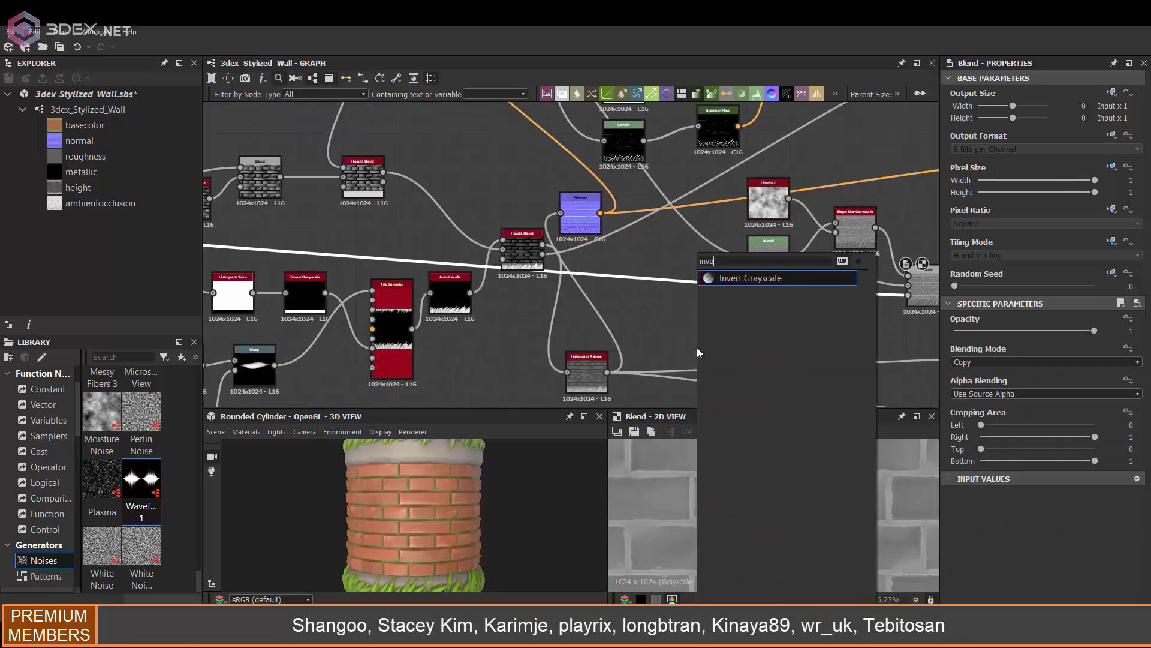
pyautogui.press('Return')
pyautogui.click(927, 293)
pyautogui.moveTo(870, 305); pyautogui.dragTo(753, 302, button='middle')
pyautogui.hotkey('ctrl', 'z')
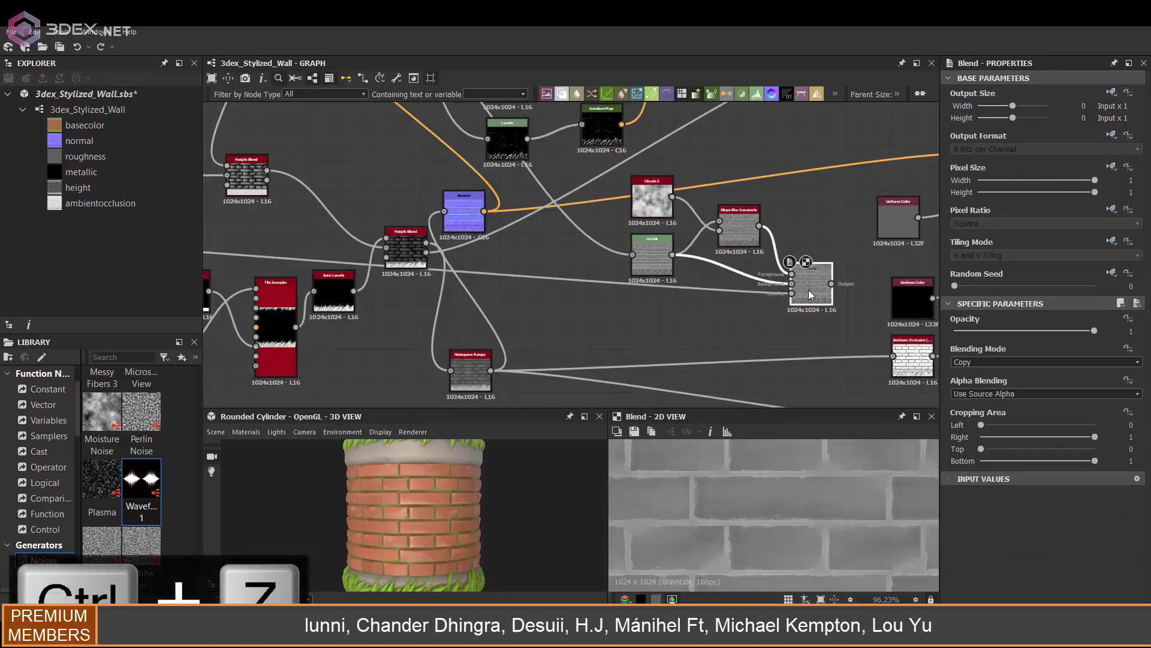
# Step: Lower the intensity of the Slope Blur Grayscale node to soften the painterly breakup in the roughness
pyautogui.click(720, 293)
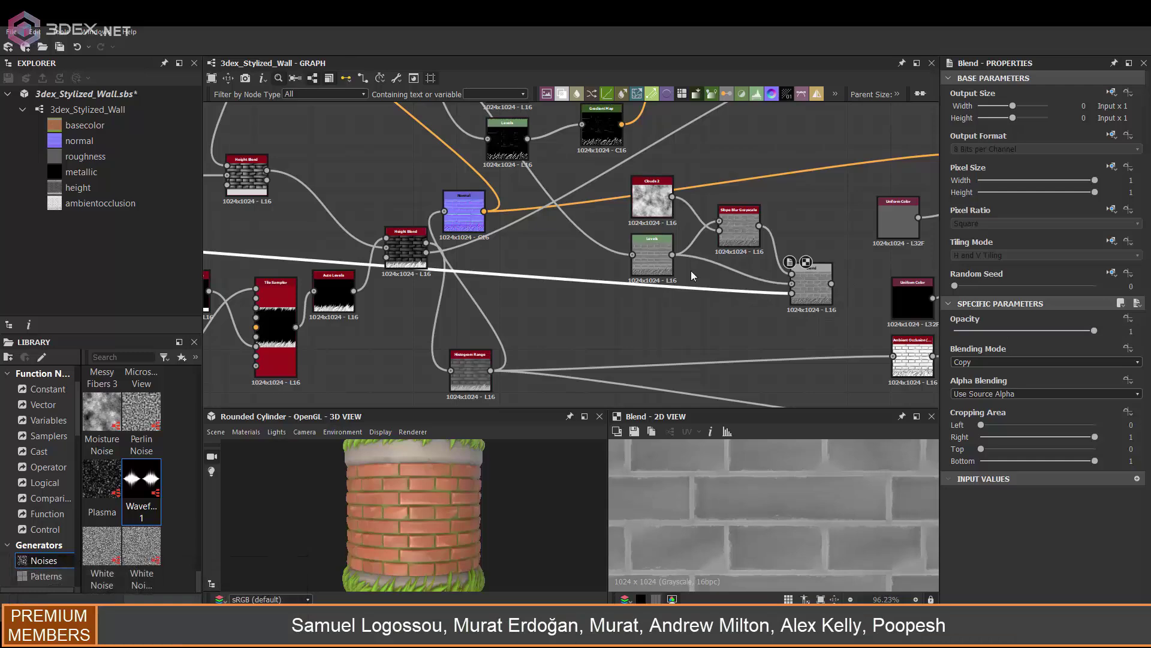
pyautogui.scroll(-5, 728, 302)
pyautogui.scroll(1, 627, 221)
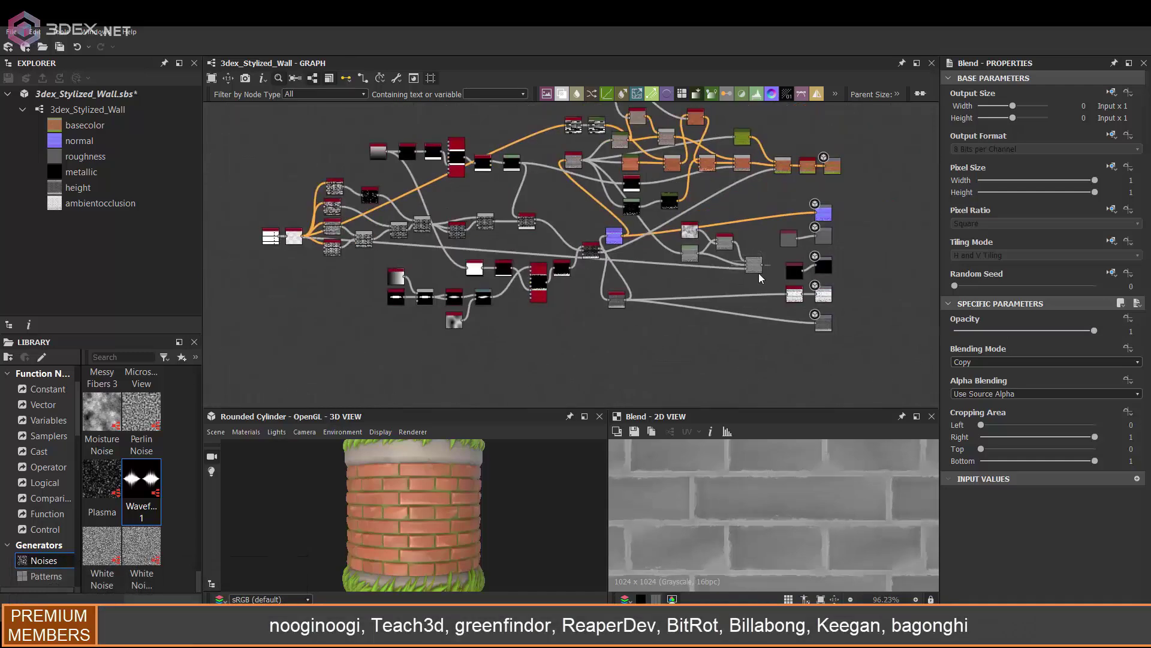
pyautogui.scroll(4, 722, 289)
pyautogui.click(601, 240)
pyautogui.scroll(-2, 990, 555)
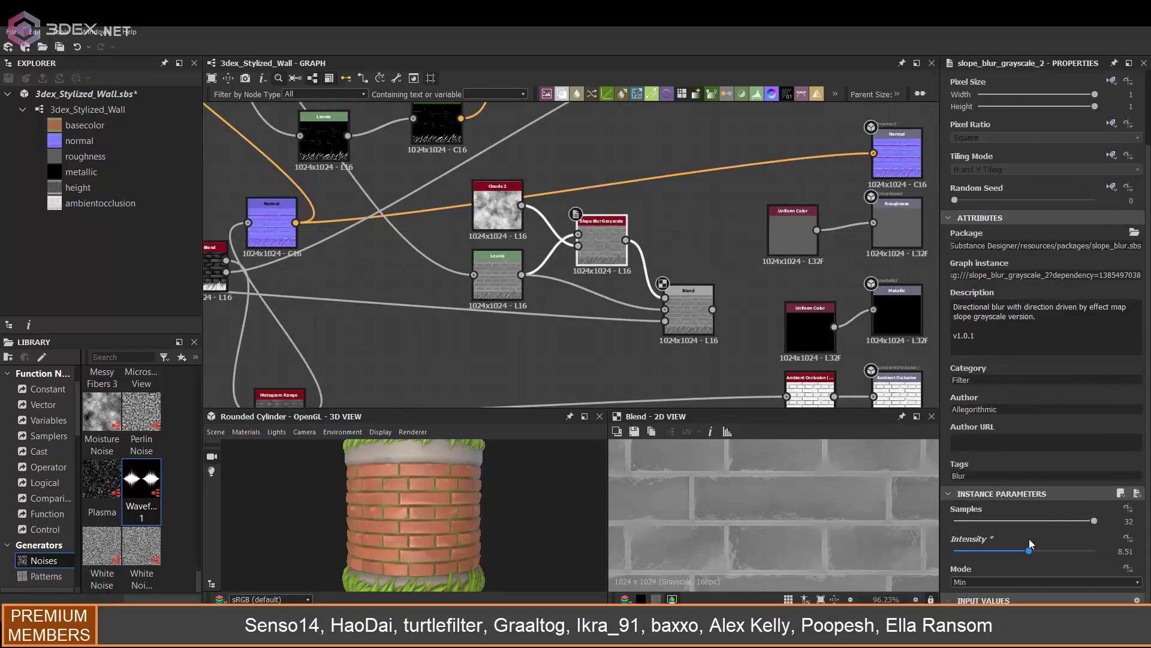
pyautogui.moveTo(1030, 543); pyautogui.dragTo(1008, 550)
pyautogui.scroll(-5, 753, 505)
# Step: Darken the midtones of the Levels node and connect the grayscale Blend to the Roughness output
pyautogui.click(495, 274)
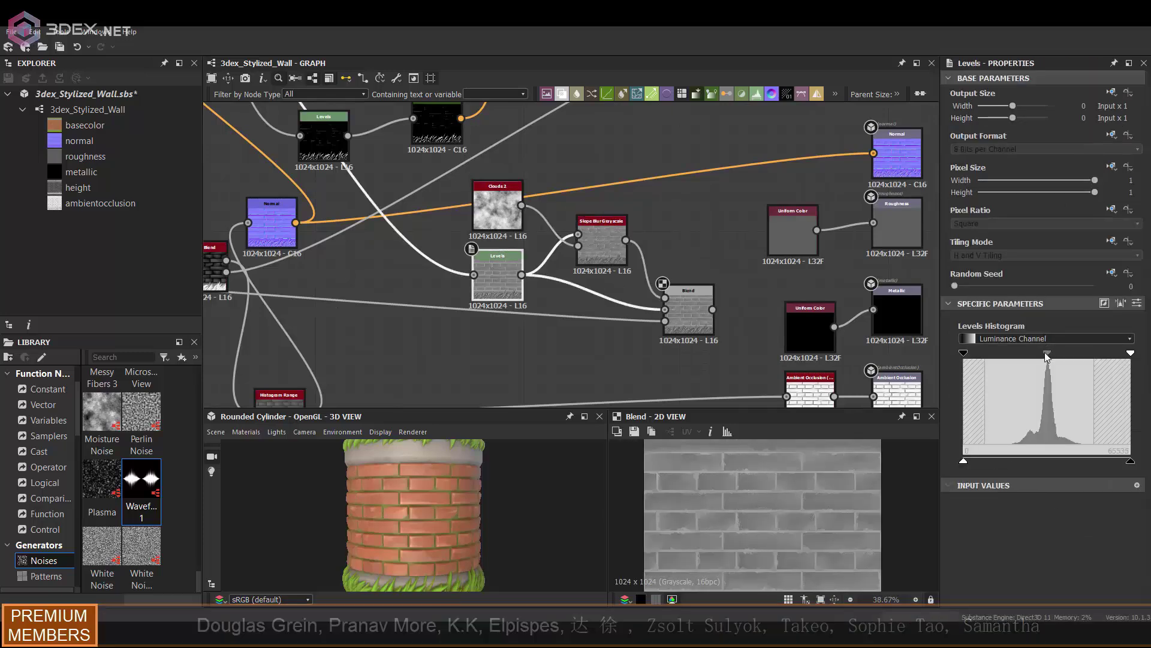
pyautogui.moveTo(1046, 354); pyautogui.dragTo(1041, 354)
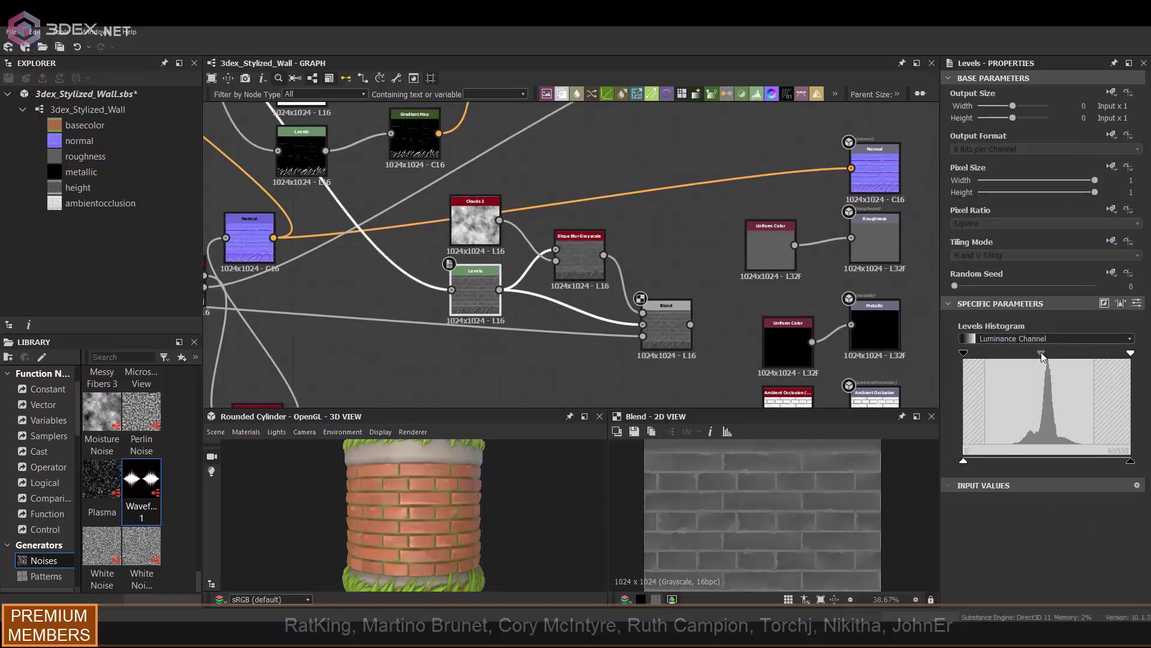
pyautogui.moveTo(691, 325); pyautogui.dragTo(851, 238)
pyautogui.scroll(3, 431, 496)
pyautogui.moveTo(431, 496); pyautogui.dragTo(417, 497)
# Step: Shift the midtone of the Levels node feeding the roughness back to a slightly different gray
pyautogui.click(666, 324)
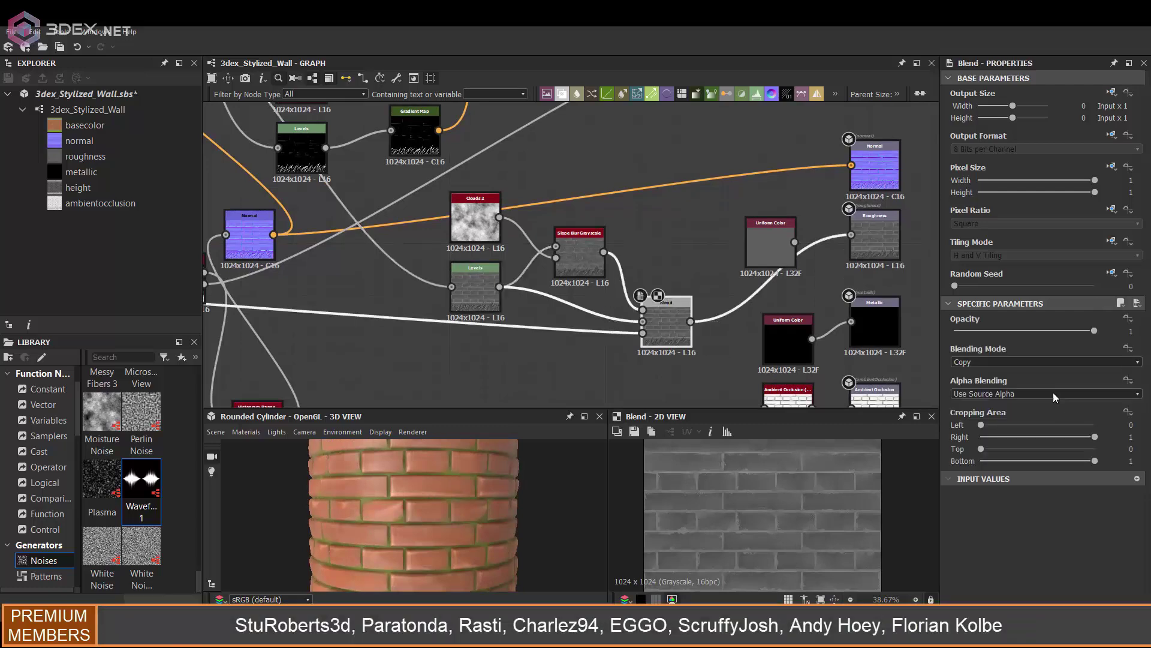
pyautogui.click(487, 287)
pyautogui.moveTo(1041, 353); pyautogui.dragTo(1043, 354)
pyautogui.scroll(1, 709, 309)
# Step: Move the unused Uniform Color node out of the way and rearrange the Levels, Clouds 2 and Slope Blur Grayscale nodes
pyautogui.moveTo(713, 260); pyautogui.dragTo(558, 252)
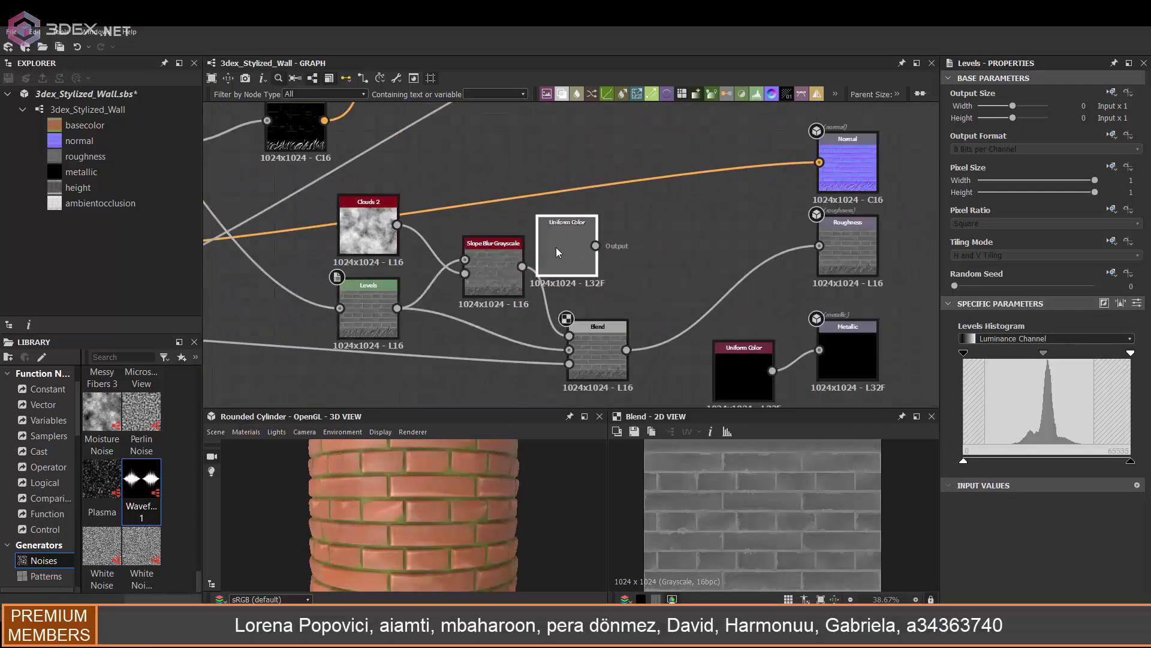
pyautogui.moveTo(593, 263); pyautogui.dragTo(676, 228, button='middle')
pyautogui.moveTo(458, 277); pyautogui.dragTo(458, 354)
pyautogui.moveTo(449, 198); pyautogui.dragTo(473, 252)
pyautogui.moveTo(588, 236); pyautogui.dragTo(589, 267)
# Step: Check the roughness Blend against the textured cylinder and reposition the unused Uniform Color node
pyautogui.click(678, 315)
pyautogui.scroll(-4, 784, 494)
pyautogui.scroll(2, 784, 493)
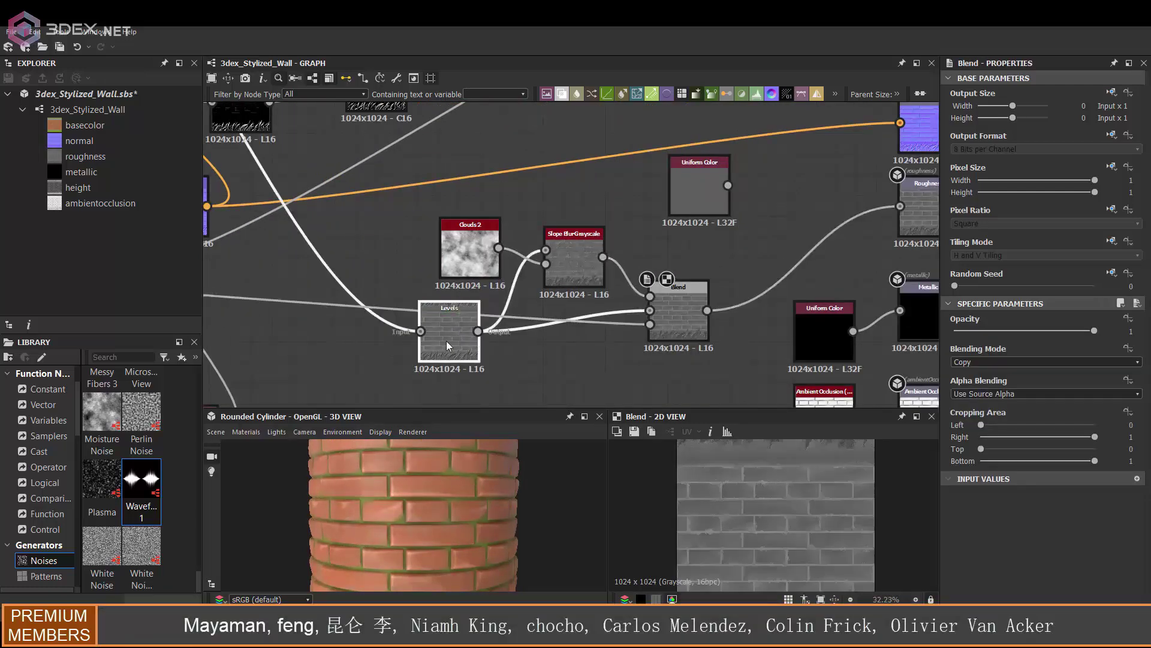
pyautogui.click(446, 339)
pyautogui.click(681, 308)
pyautogui.scroll(-2, 484, 494)
pyautogui.moveTo(484, 491); pyautogui.dragTo(528, 474)
pyautogui.scroll(-2, 513, 314)
pyautogui.moveTo(757, 189); pyautogui.dragTo(699, 189)
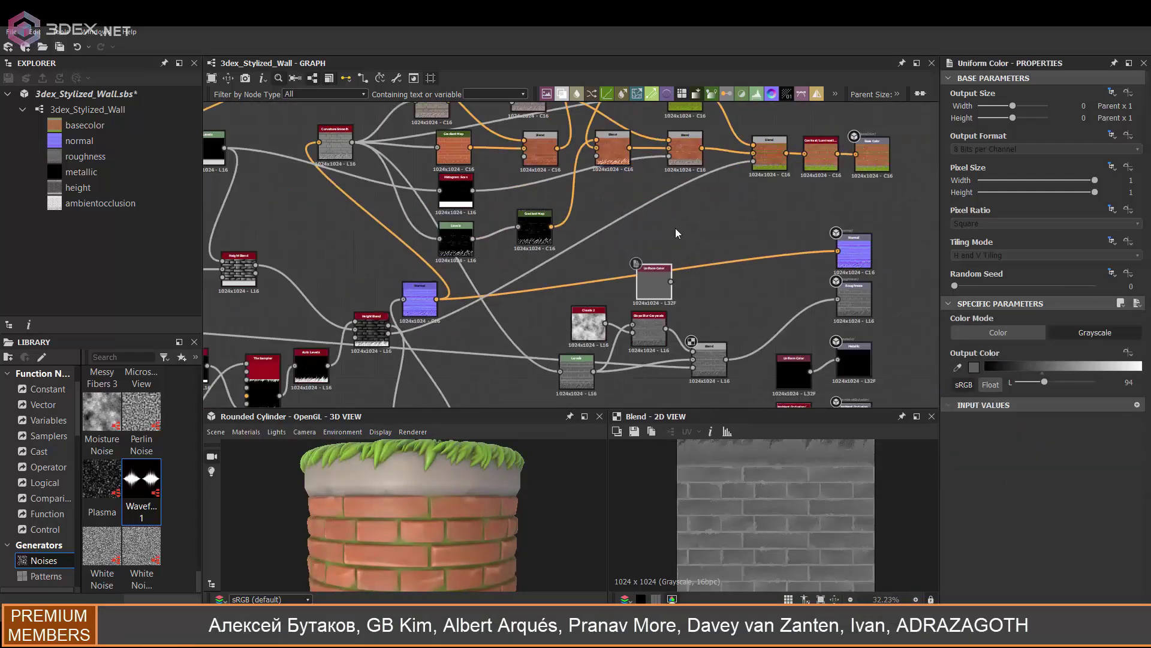
# Step: Duplicate the roughness Levels node, fed by the curvature map, and raise the copy's output black level to make it much lighter
pyautogui.doubleClick(820, 154)
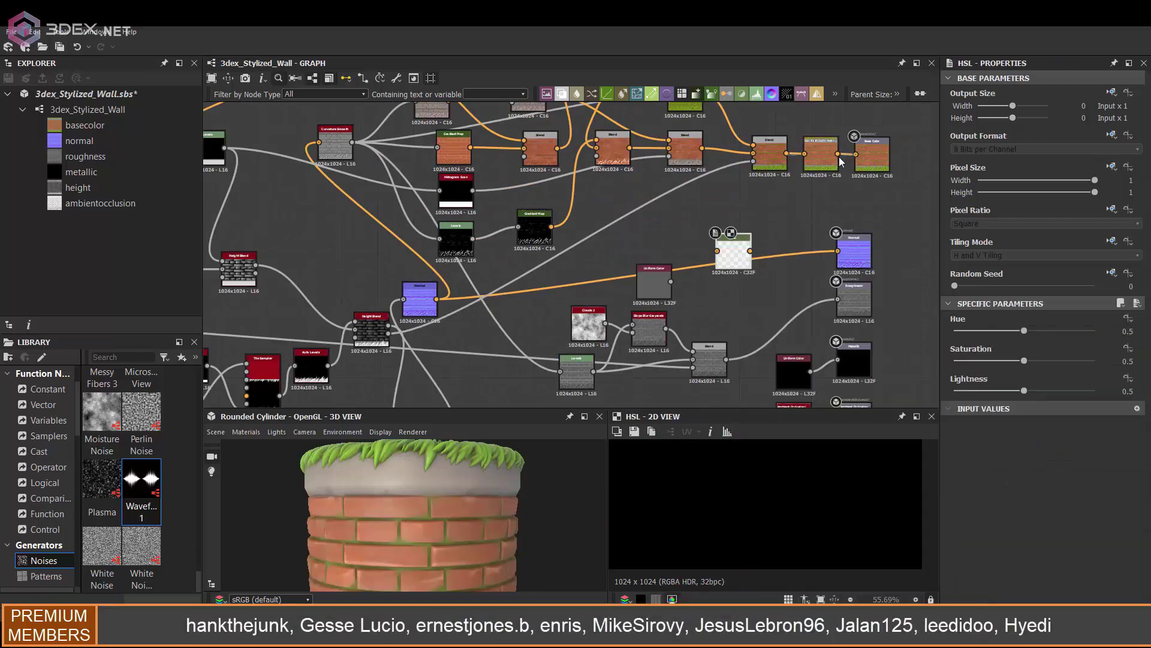
pyautogui.doubleClick(329, 155)
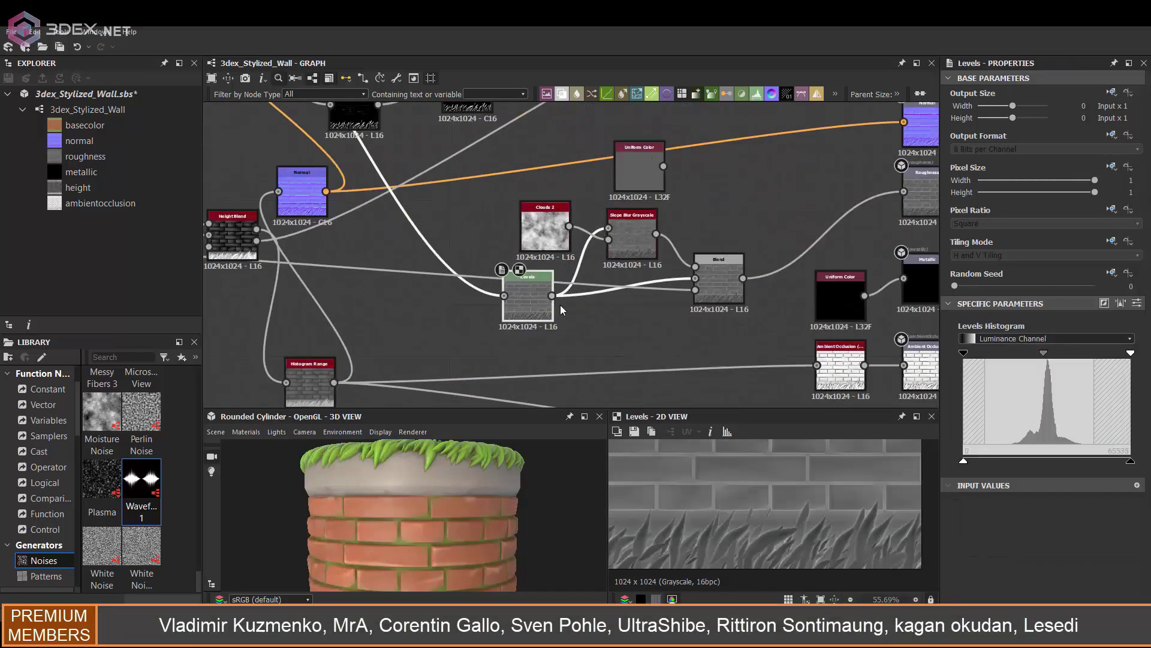
pyautogui.hotkey('ctrl', 'd')
pyautogui.moveTo(963, 460); pyautogui.dragTo(1071, 460)
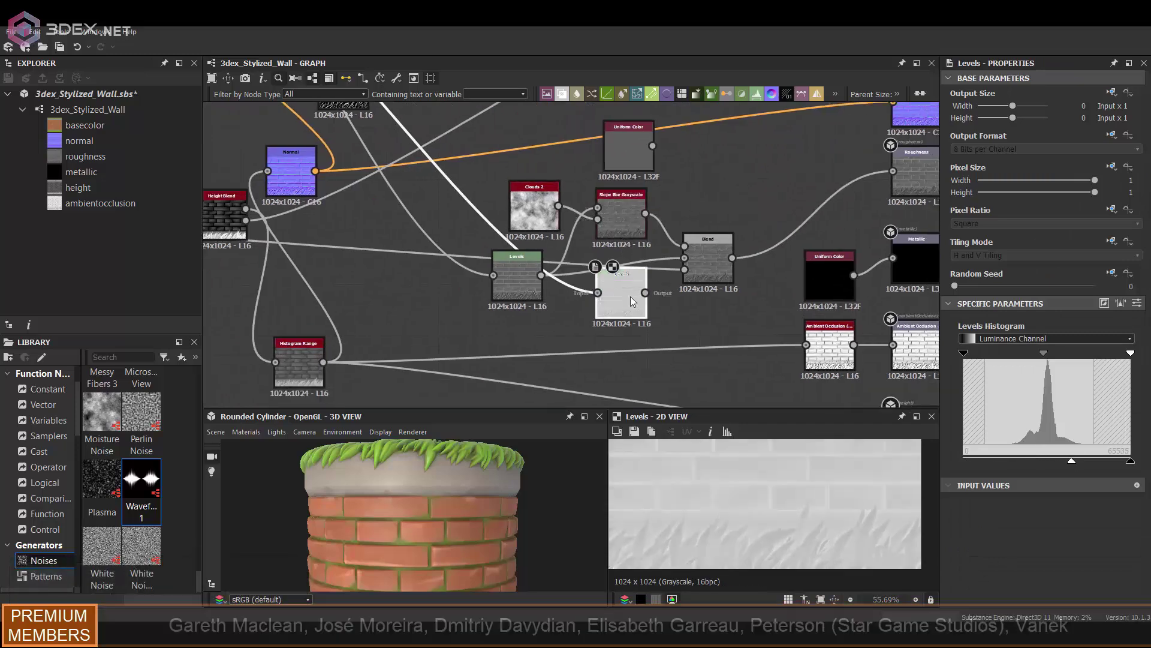
# Step: Add a masked Blend before the Roughness output, with the lighter Levels as foreground over the existing roughness, and preview the output
pyautogui.moveTo(644, 293); pyautogui.dragTo(728, 246)
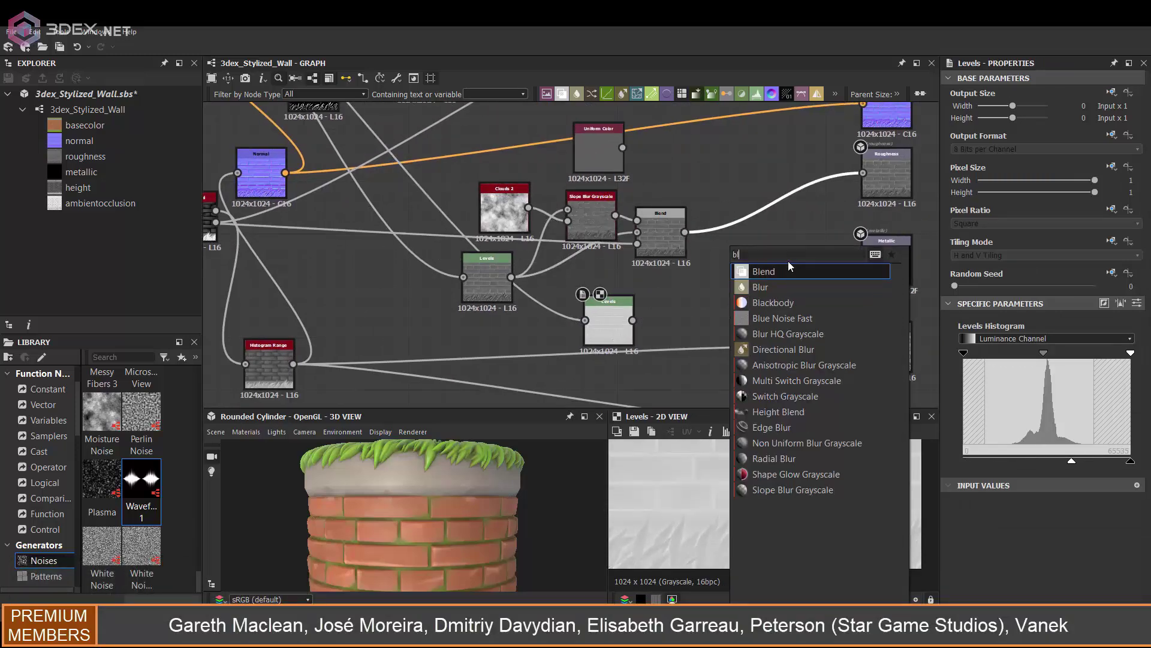
pyautogui.click(774, 264)
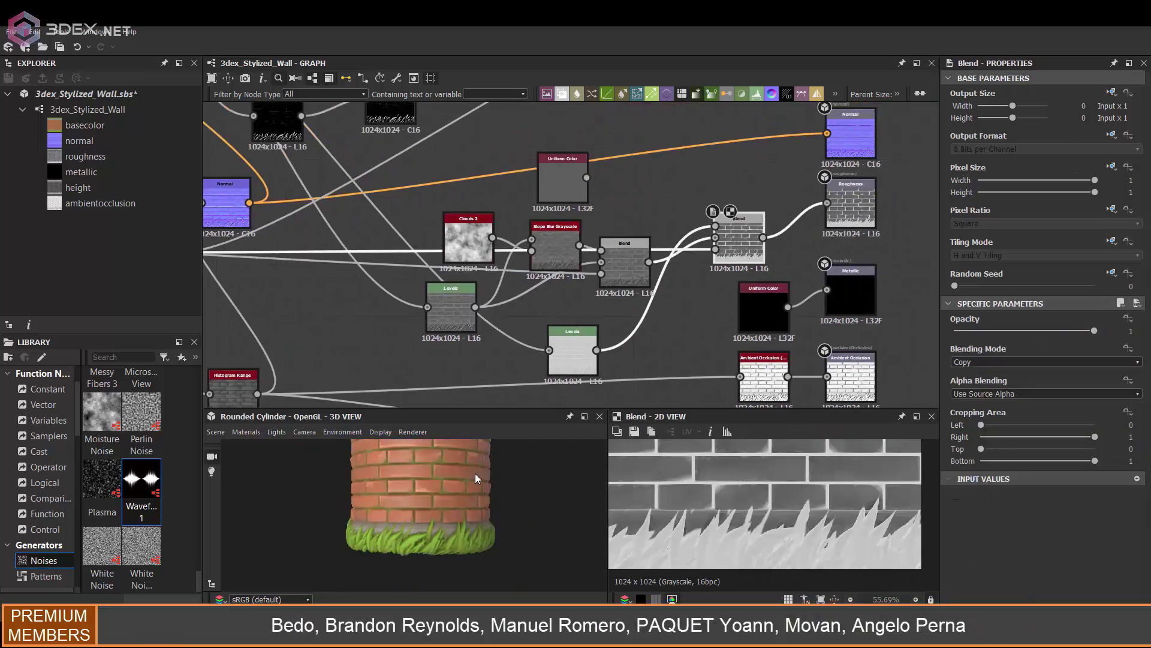
pyautogui.doubleClick(850, 204)
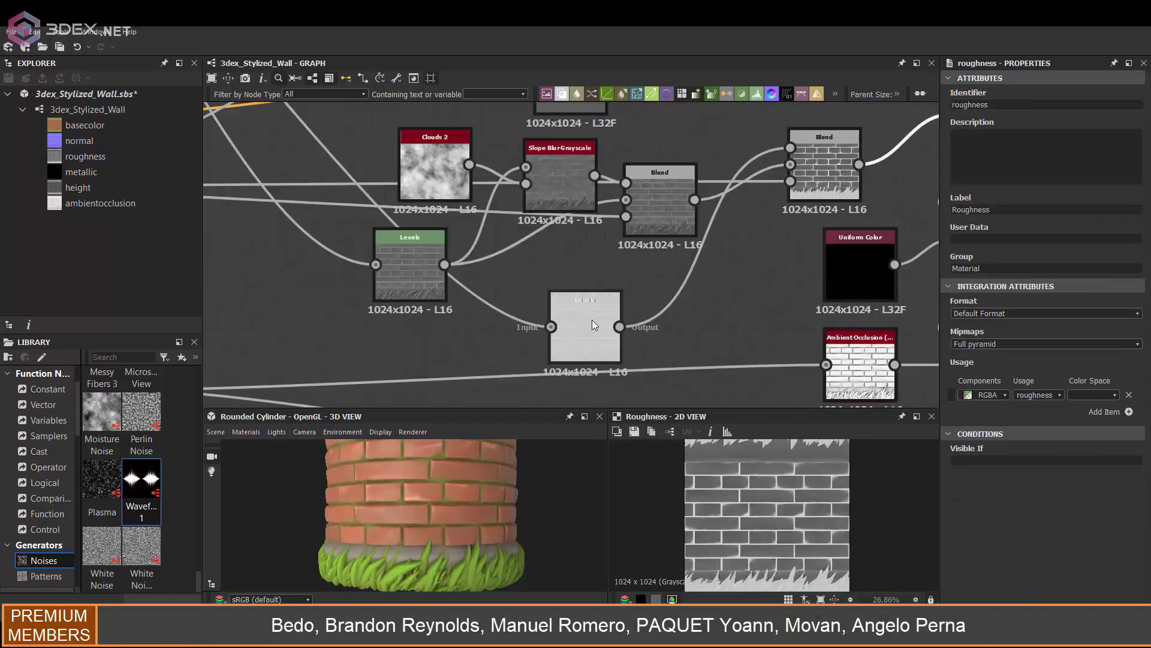
# Step: Lower the output black level of the lighter Levels node and check the roughness on the whole cylinder
pyautogui.click(591, 319)
pyautogui.moveTo(979, 467); pyautogui.dragTo(1059, 456)
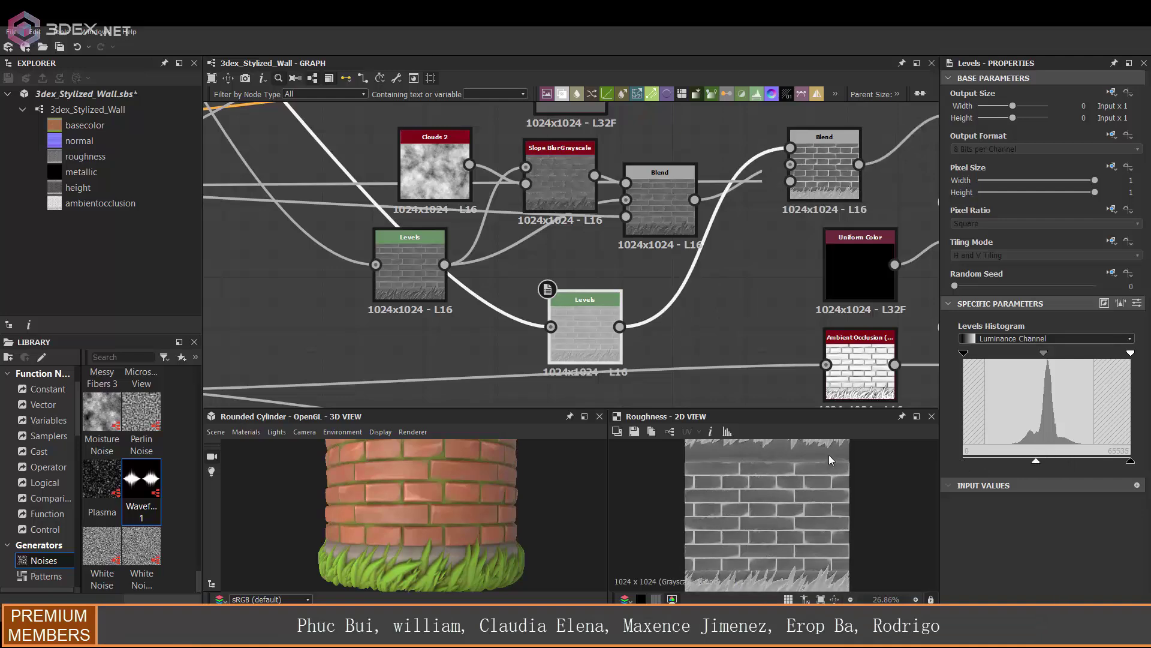
pyautogui.scroll(-2, 461, 476)
pyautogui.scroll(-3, 438, 505)
pyautogui.moveTo(462, 476)
pyautogui.mouseDown()
pyautogui.moveTo(438, 505)
pyautogui.moveTo(445, 487)
pyautogui.moveTo(467, 490)
pyautogui.mouseUp()
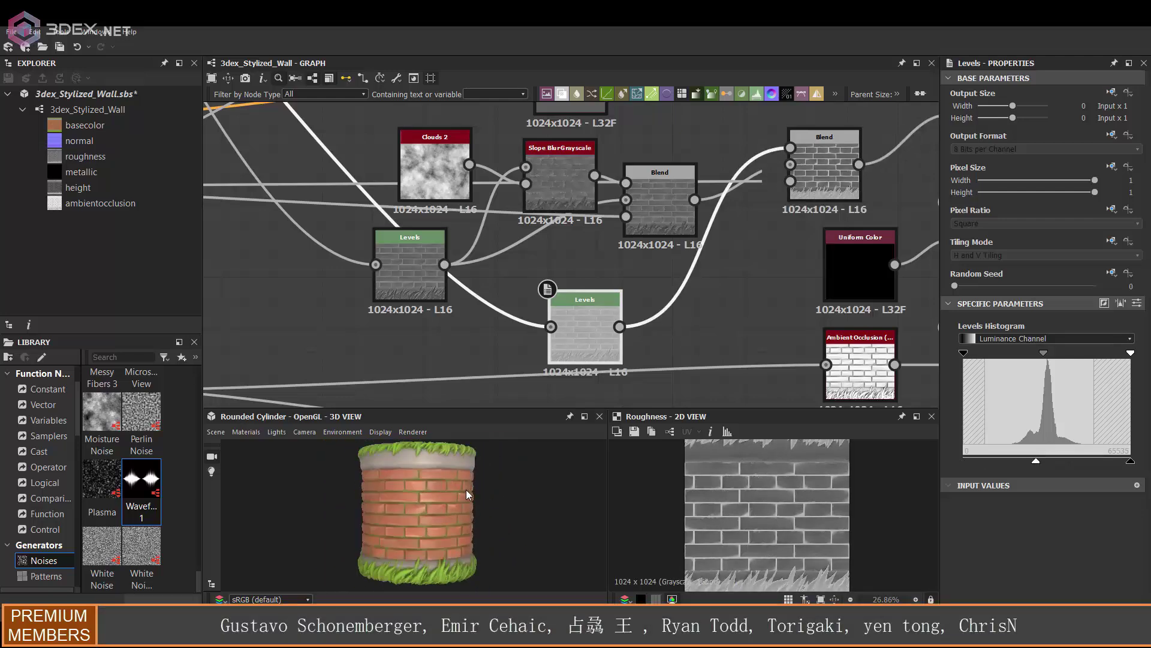
pyautogui.scroll(-2, 728, 189)
pyautogui.moveTo(728, 189); pyautogui.dragTo(695, 230, button='middle')
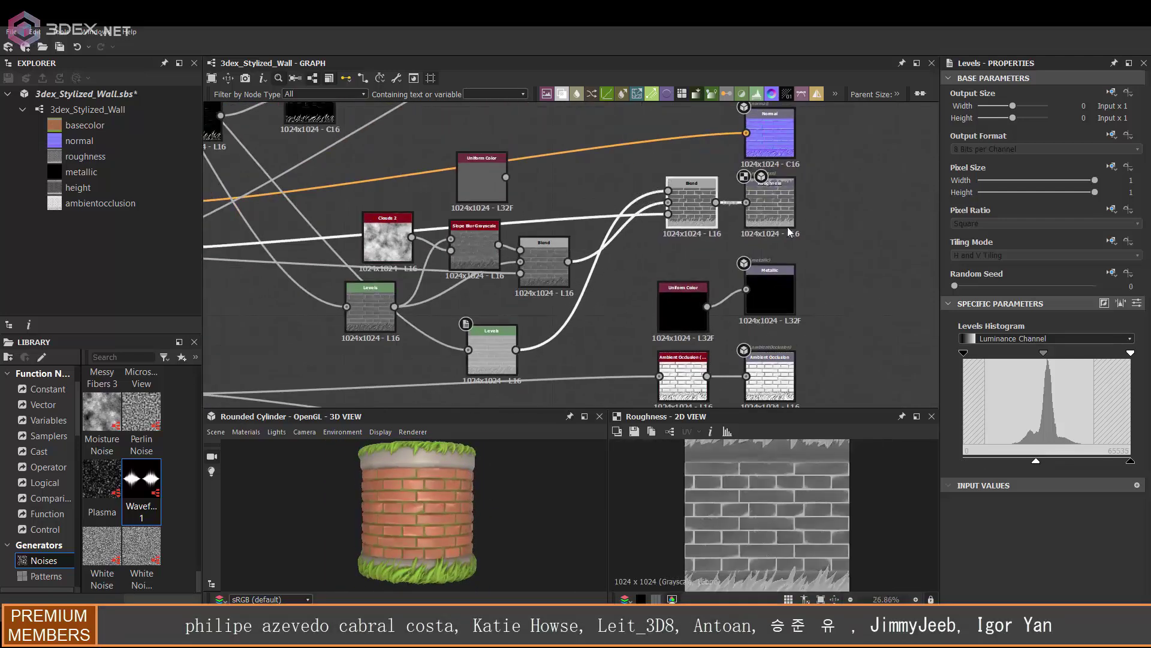
# Step: Preview the Base Color output and examine the complete node graph and the textured cylinder
pyautogui.scroll(-5, 789, 232)
pyautogui.doubleClick(846, 189)
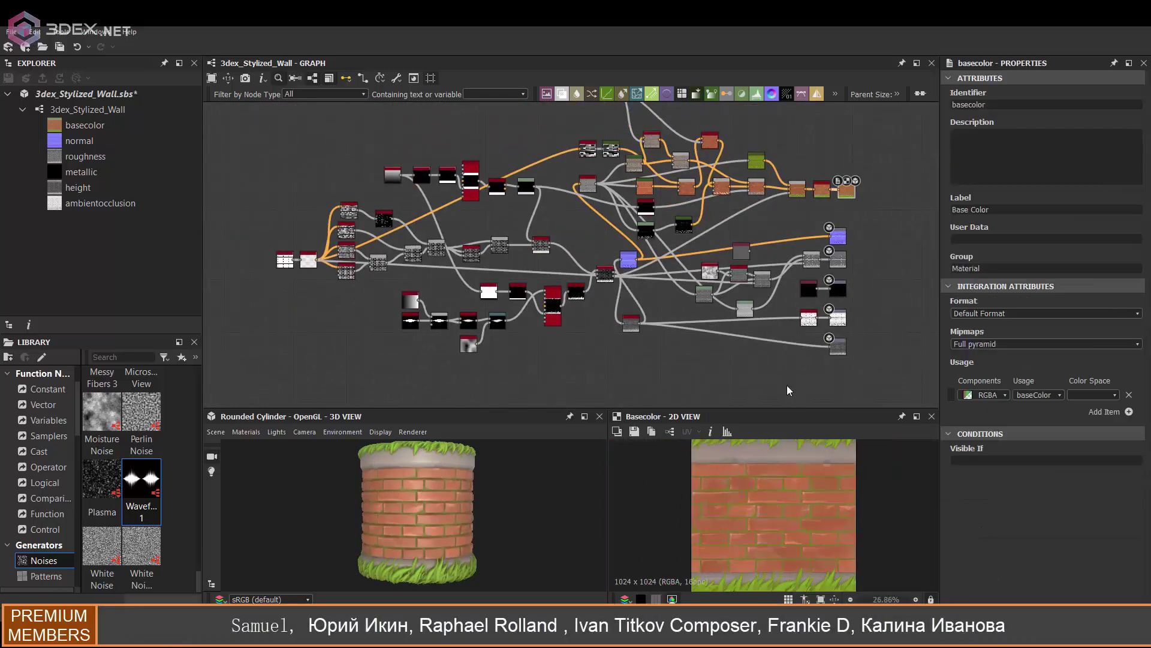
pyautogui.moveTo(790, 390); pyautogui.dragTo(732, 396, button='middle')
pyautogui.scroll(2, 428, 491)
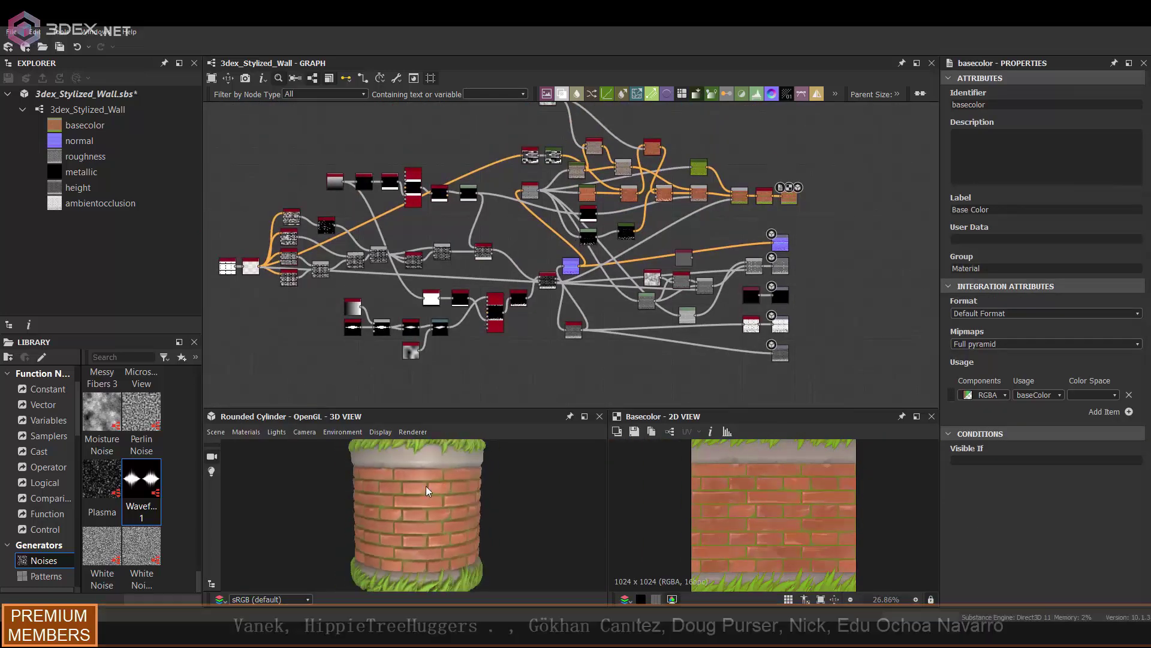
pyautogui.scroll(1, 428, 491)
pyautogui.moveTo(428, 490); pyautogui.dragTo(462, 493)
pyautogui.doubleClick(789, 196)
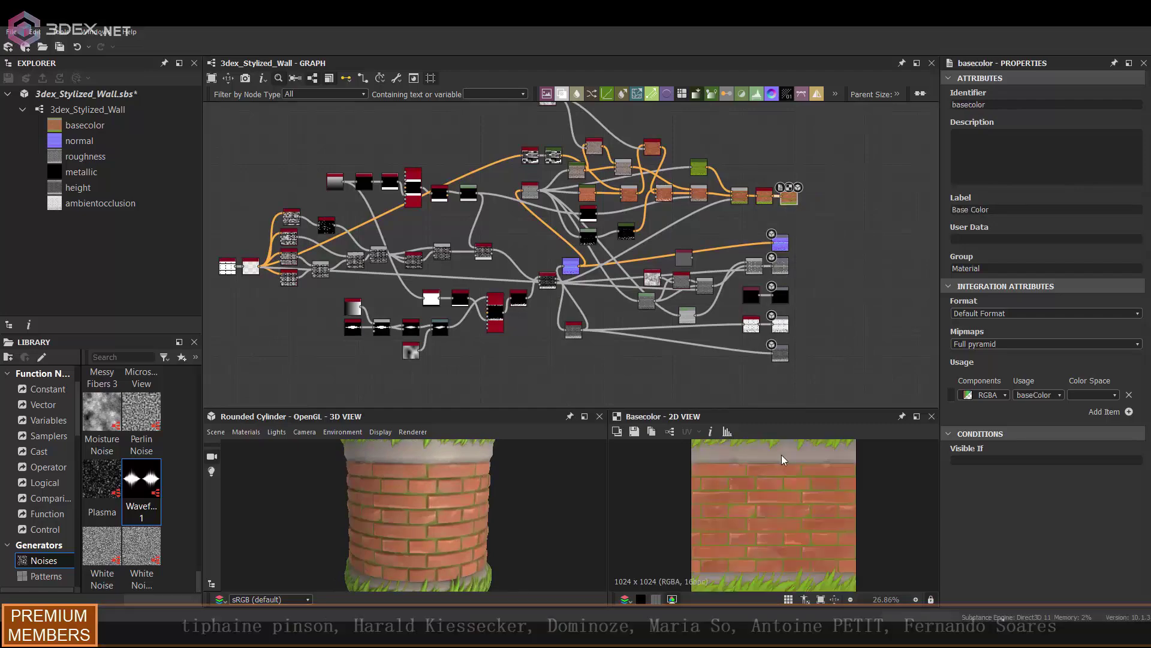